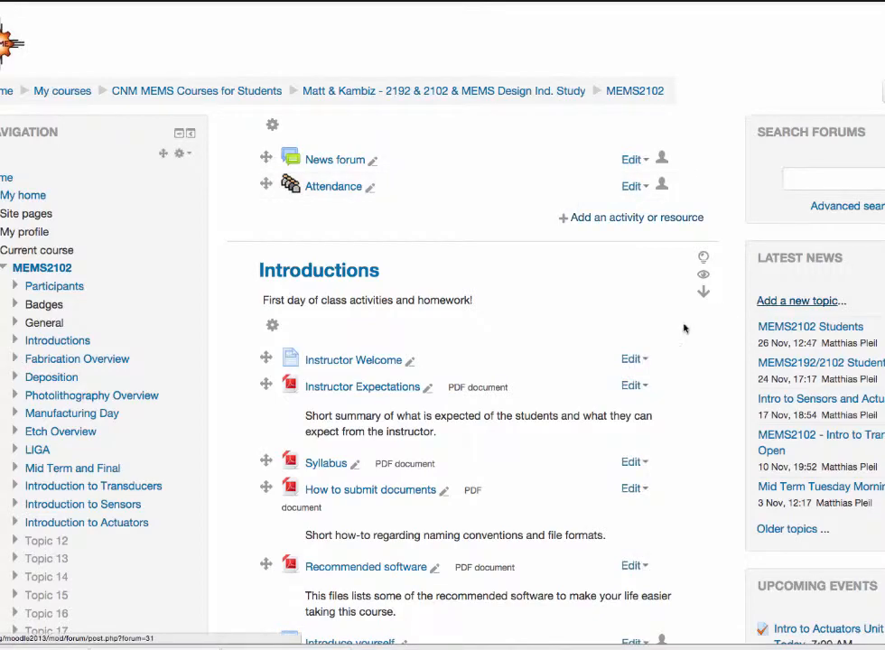
Step: Look through the MEMS2102 course units from Introductions down to Introduction to Sensors
scroll(579, 310, down, 3)
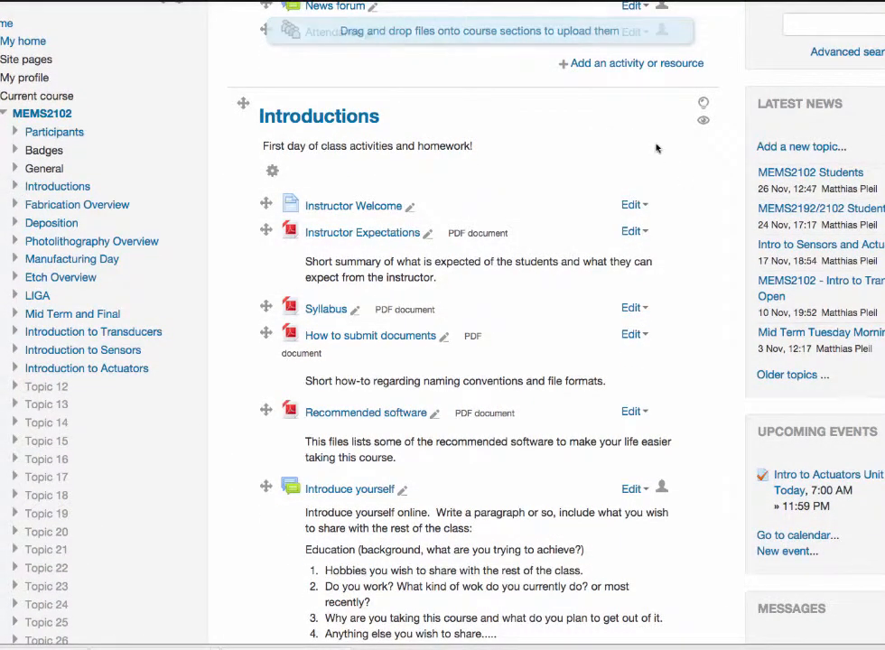
scroll(679, 224, down, 3)
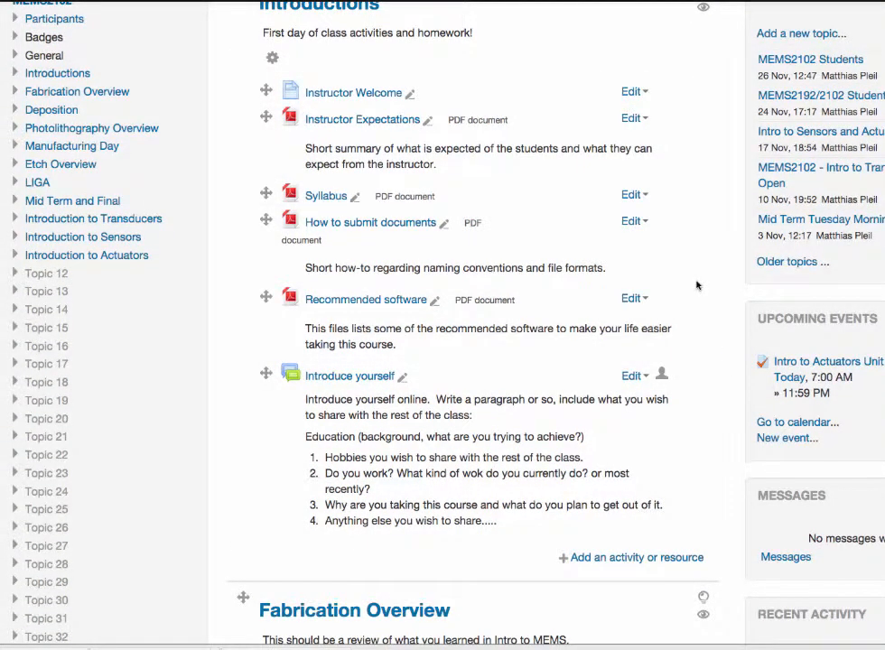
scroll(697, 285, down, 5)
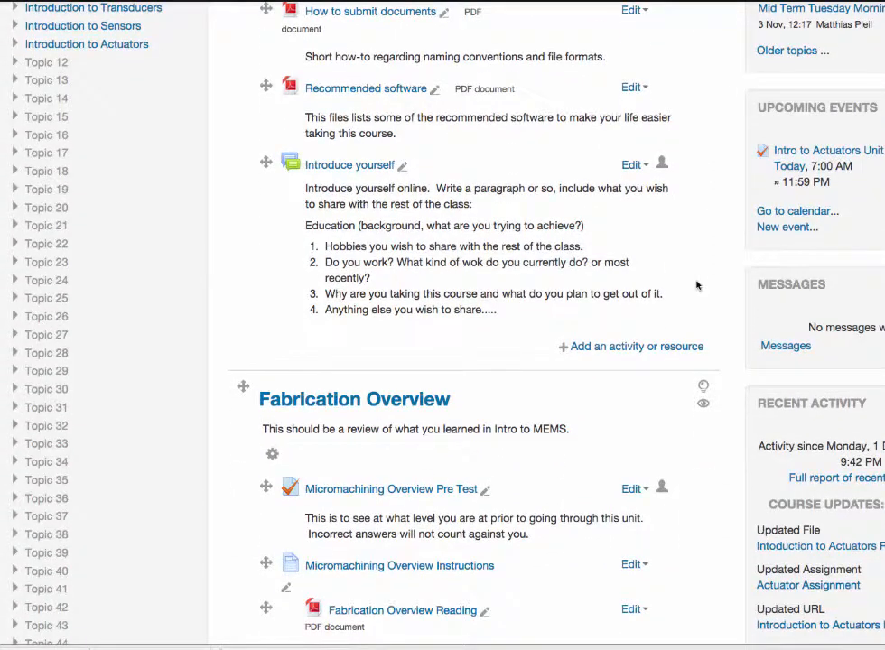
scroll(696, 285, down, 20)
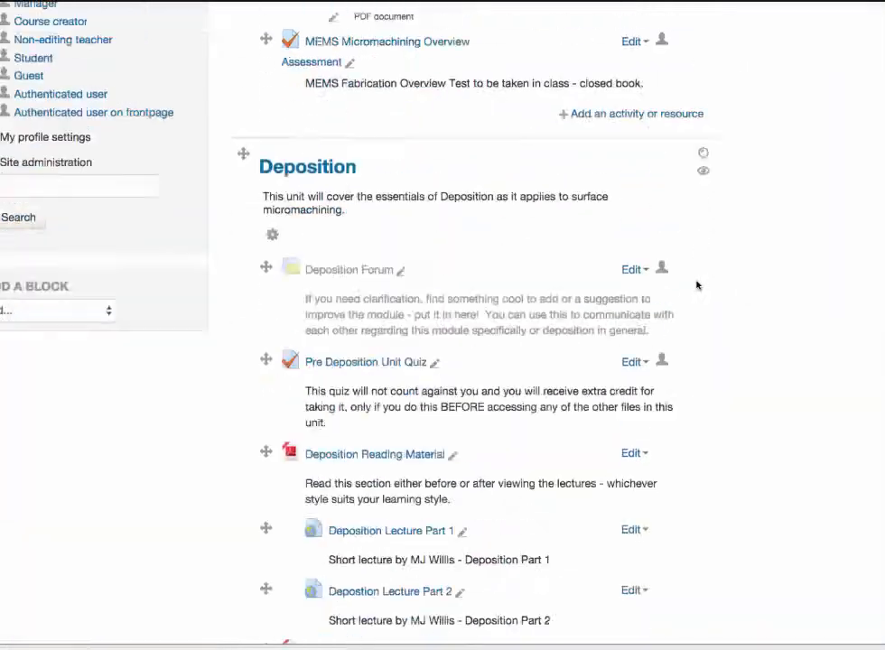
scroll(696, 285, down, 20)
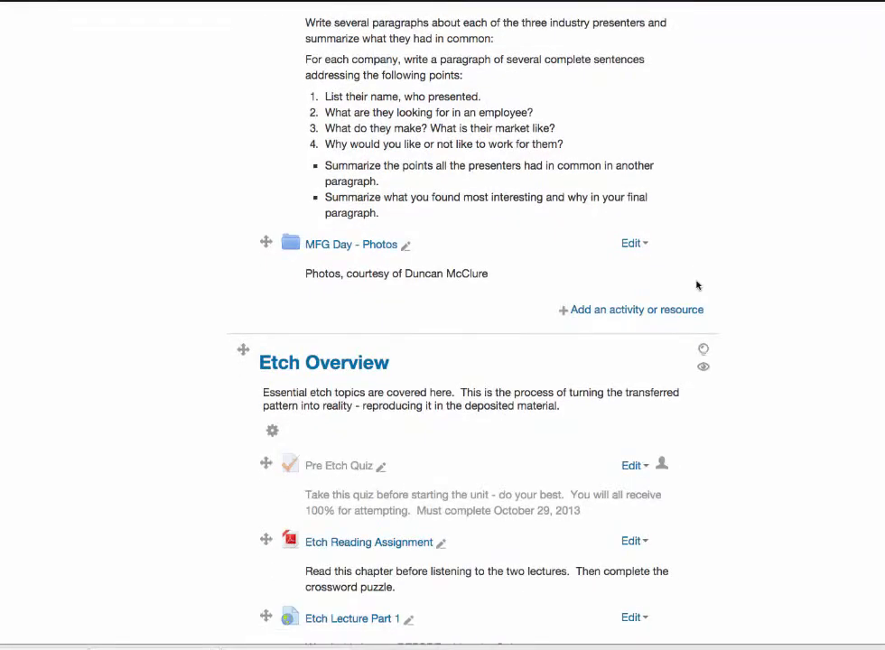
scroll(697, 286, down, 20)
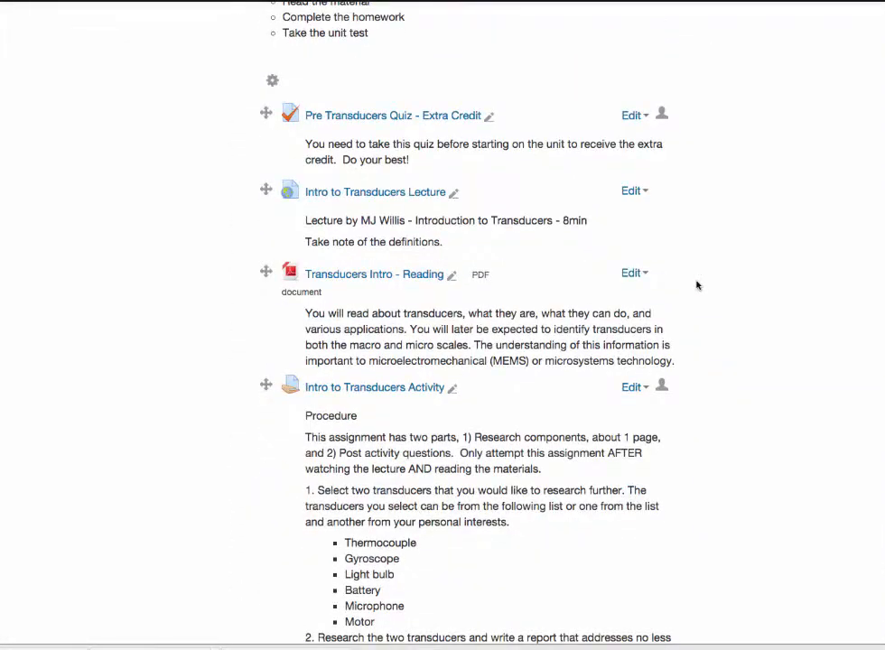
scroll(697, 285, up, 5)
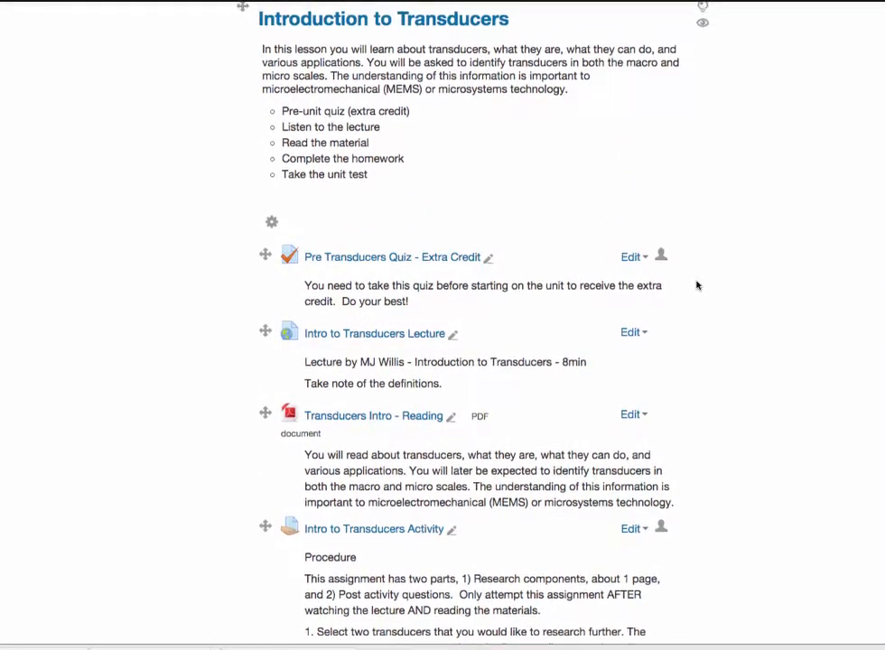
scroll(697, 285, down, 20)
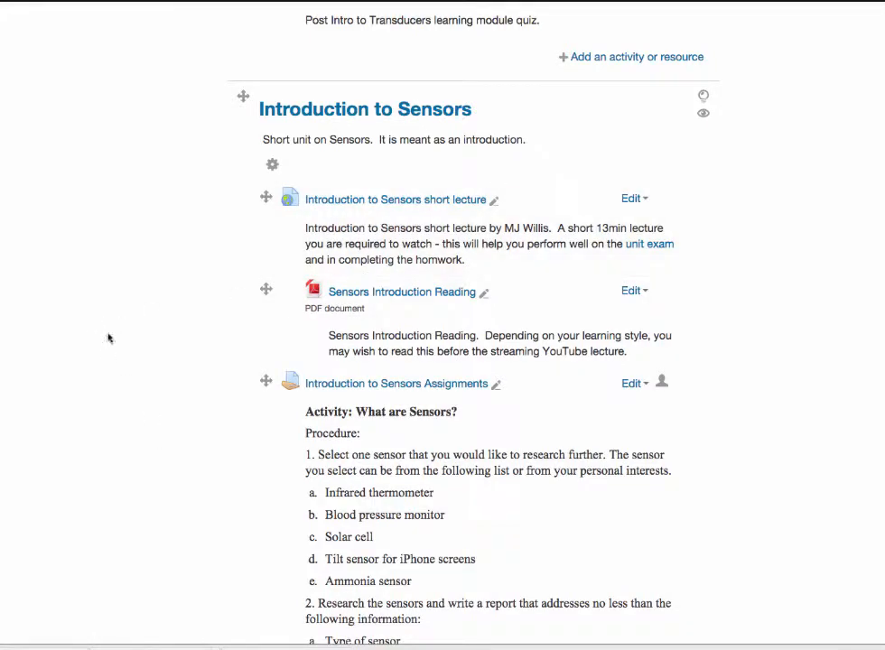
Step: Review the activities in the Introduction to Sensors unit, from its assignment text down to the unit quiz
scroll(89, 328, down, 1)
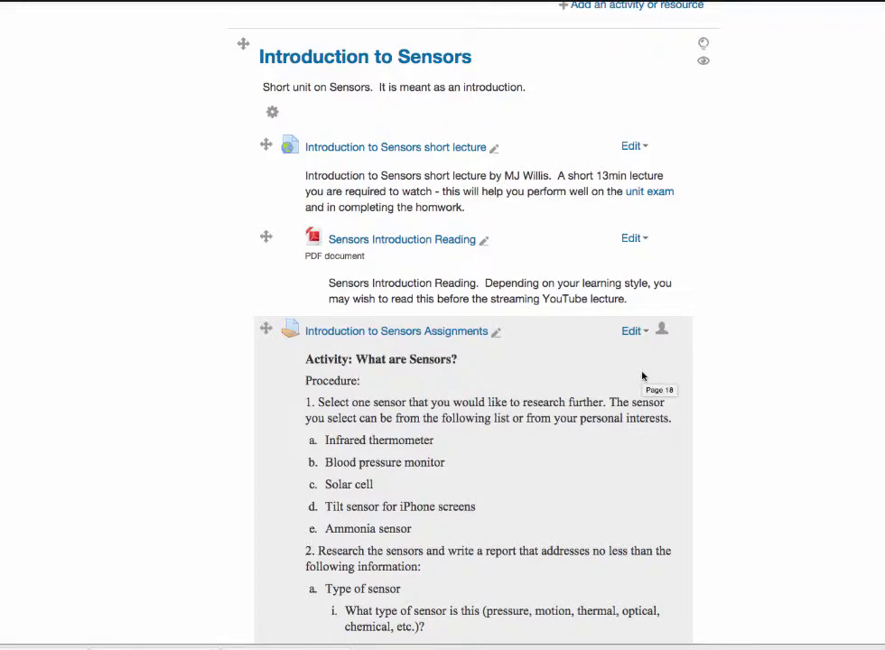
scroll(642, 376, down, 3)
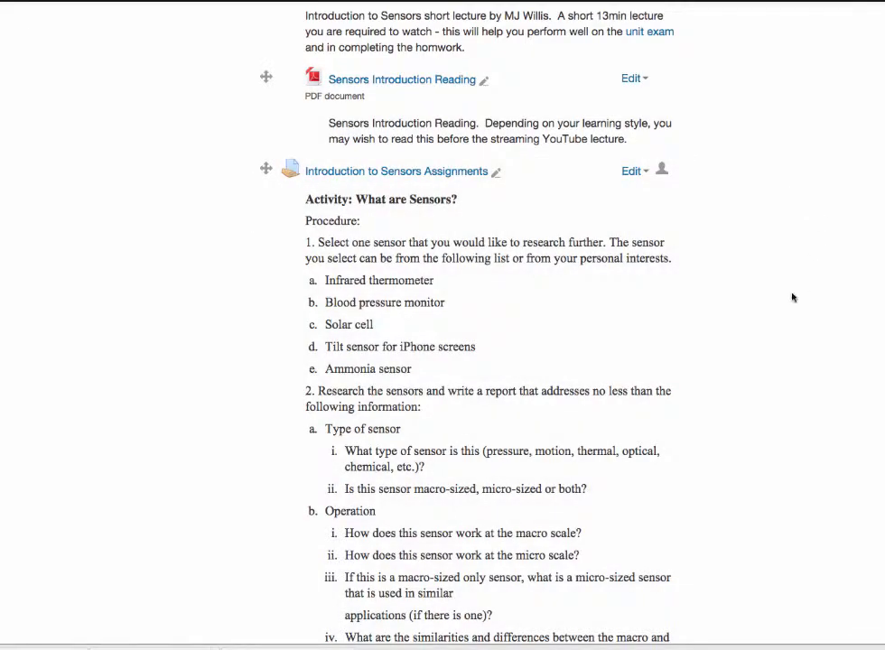
scroll(792, 296, down, 8)
scroll(791, 297, down, 1)
scroll(792, 296, up, 4)
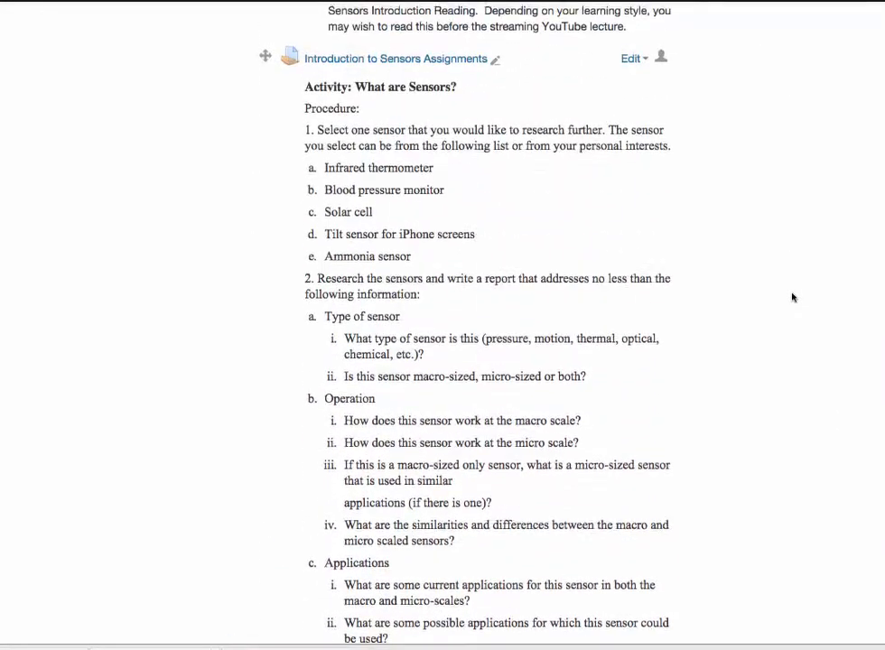
scroll(792, 296, down, 5)
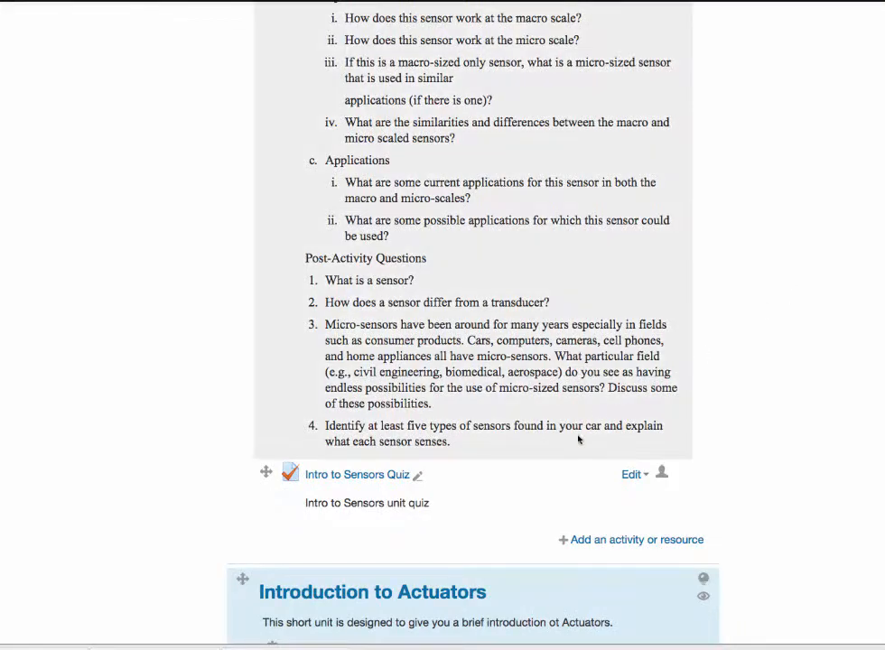
scroll(472, 325, down, 1)
scroll(648, 294, down, 4)
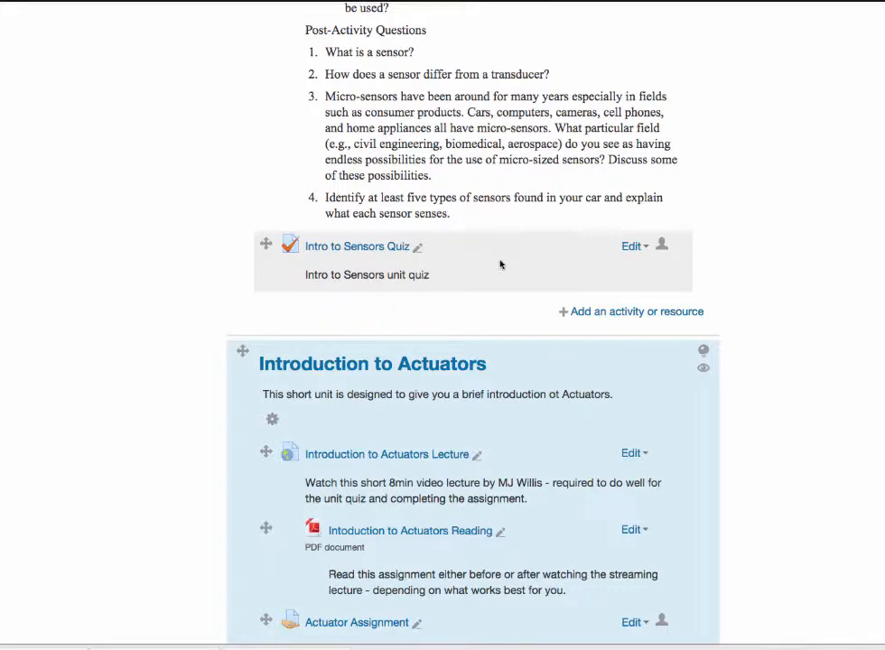
Step: Open the settings of the Intro to Sensors Quiz and look over its general details and setting categories
click(633, 248)
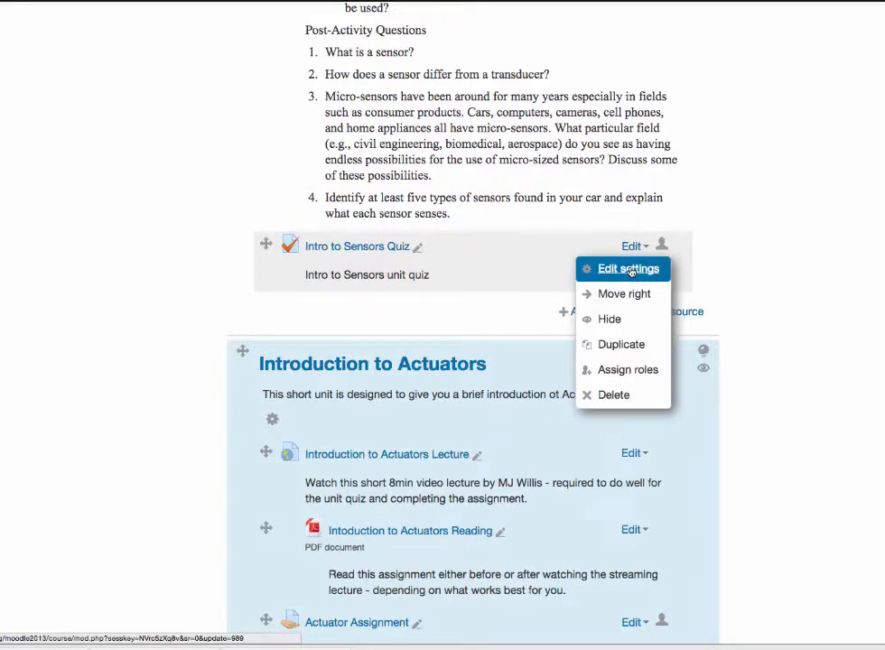
click(631, 270)
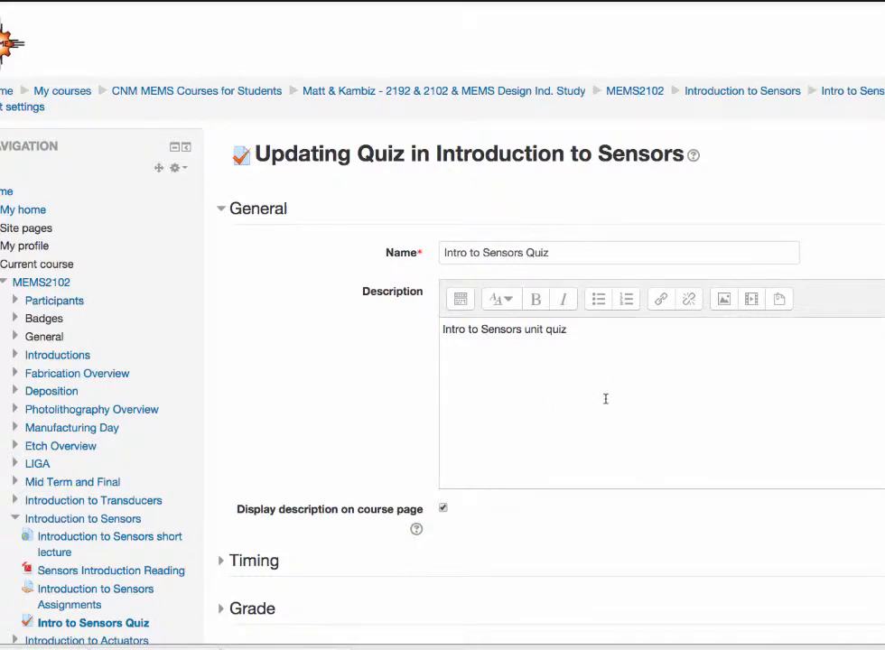
scroll(605, 398, down, 3)
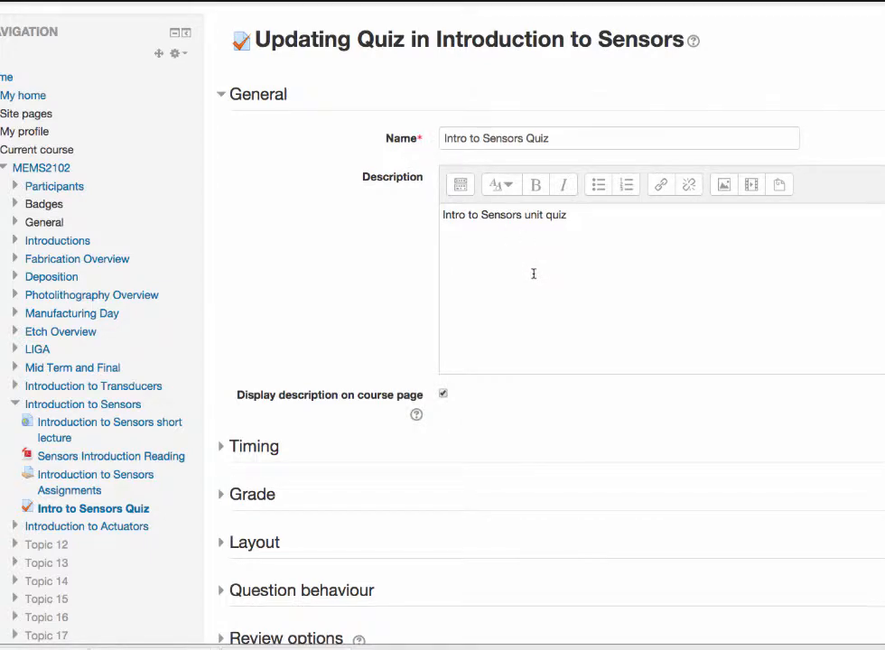
scroll(534, 273, down, 3)
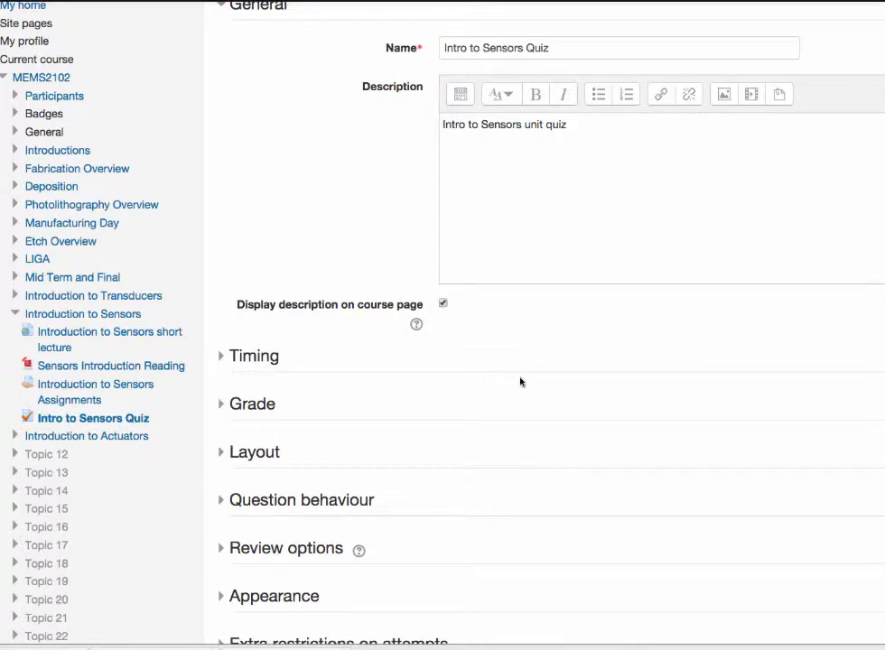
scroll(519, 380, down, 3)
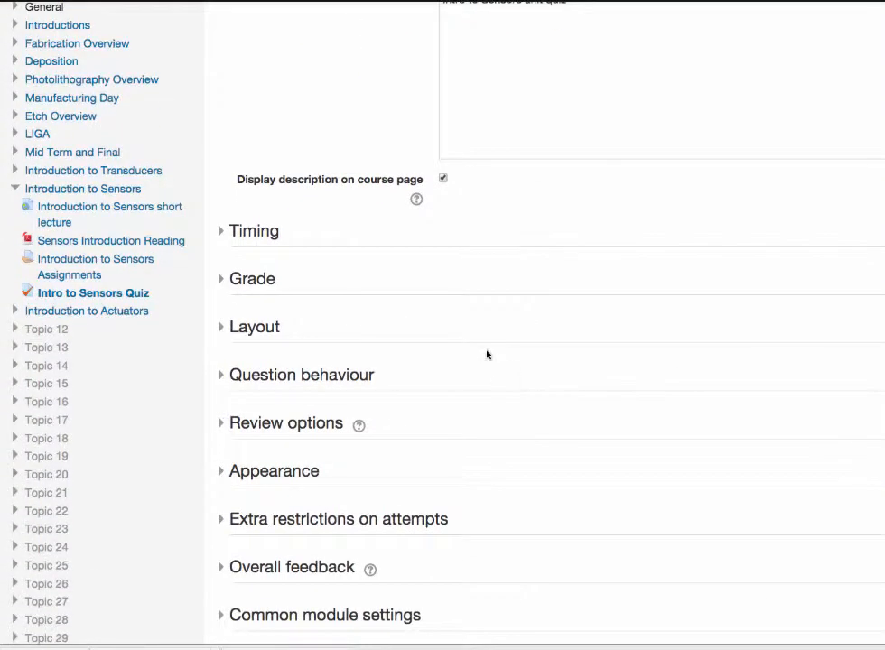
Step: Expand the quiz's Timing settings and read the help on open and close dates
click(223, 238)
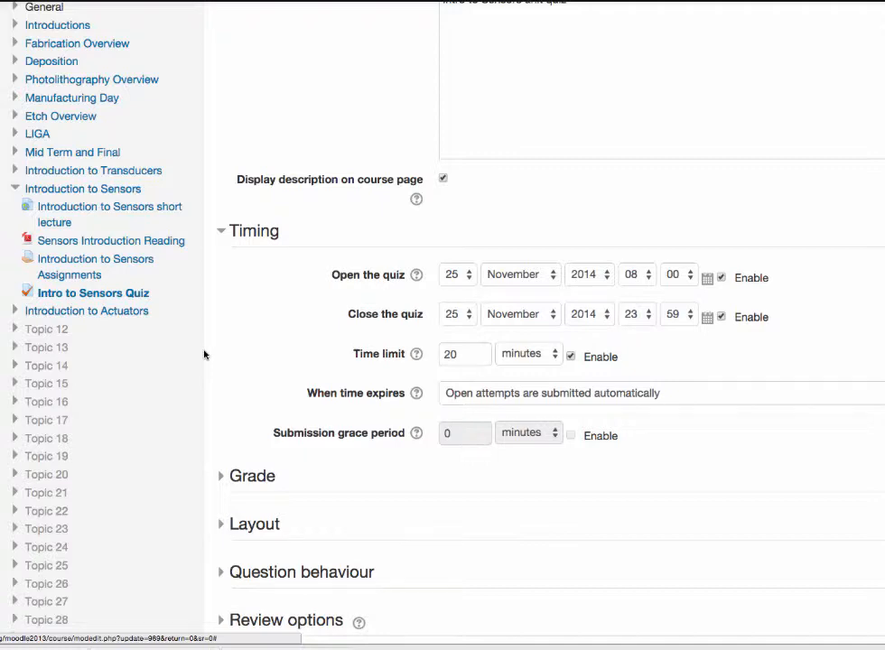
click(417, 277)
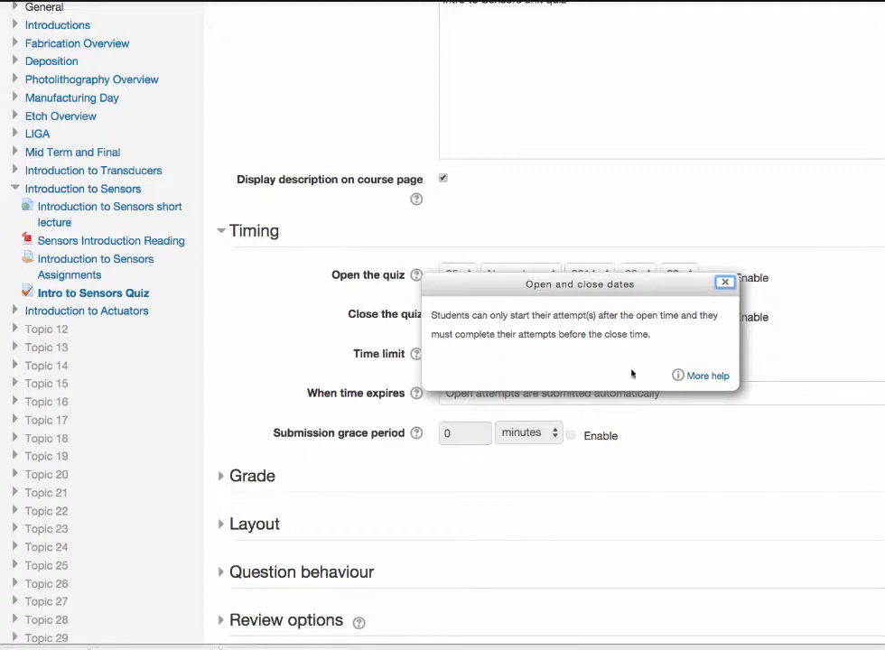
click(724, 283)
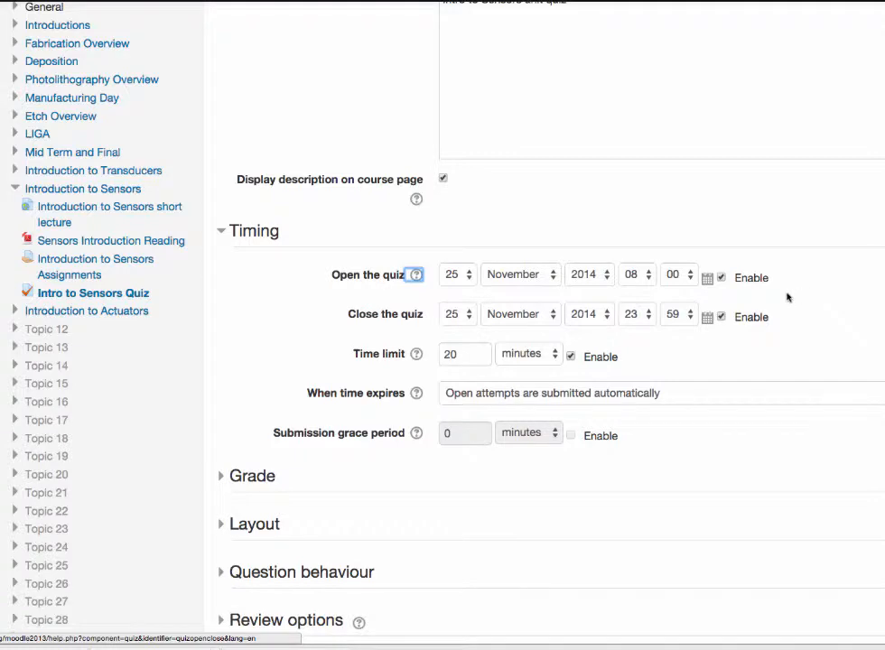
Step: Disable both the open and close dates of the quiz
click(721, 277)
click(722, 316)
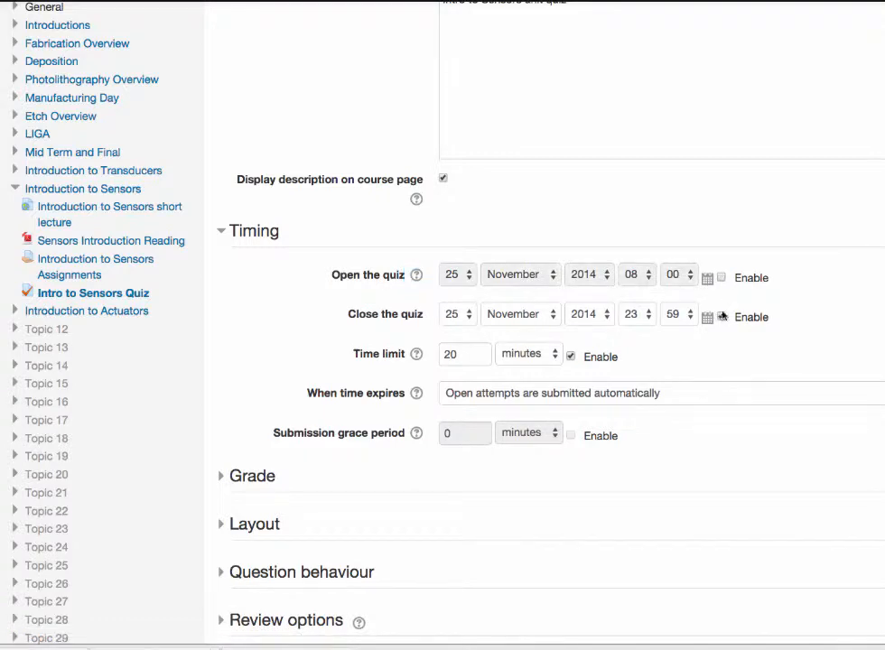
click(721, 316)
click(722, 316)
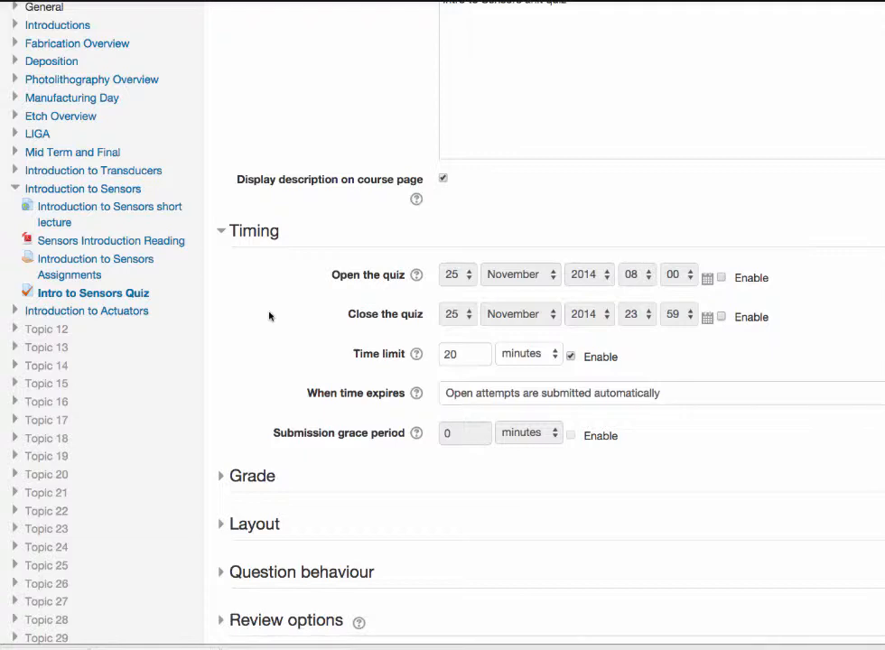
Step: Enable the quiz's open and close dates again
scroll(271, 316, down, 3)
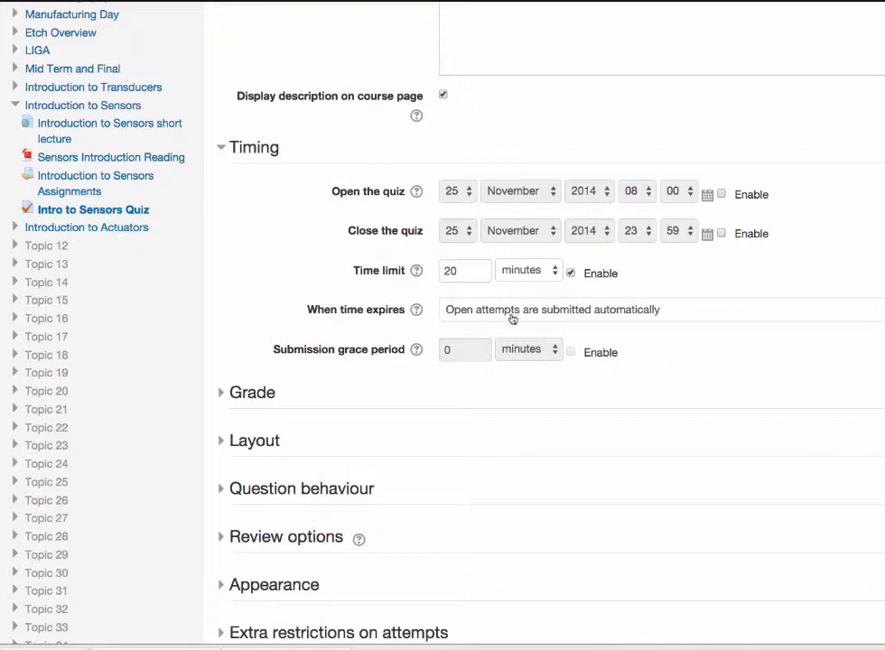
click(722, 195)
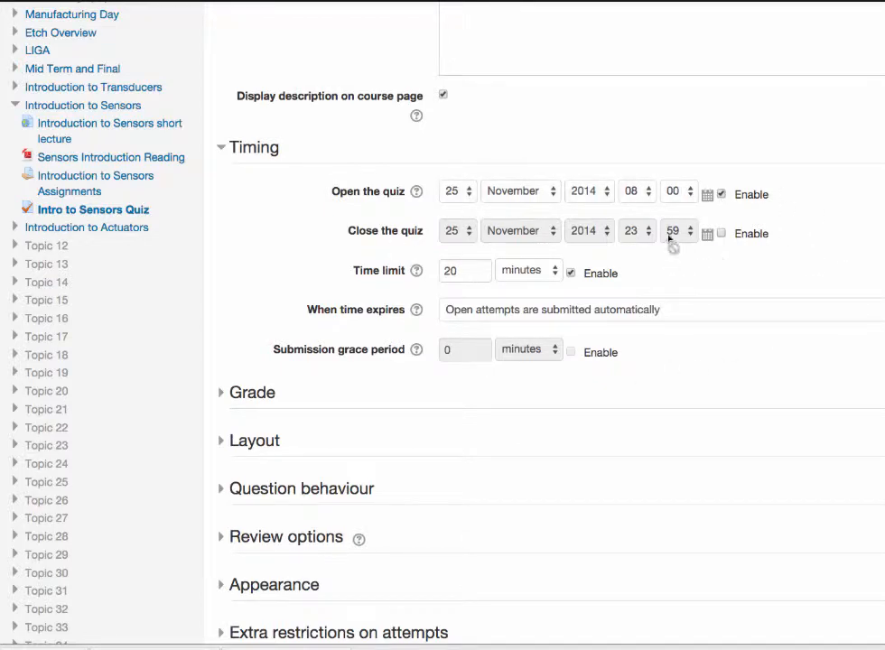
click(722, 233)
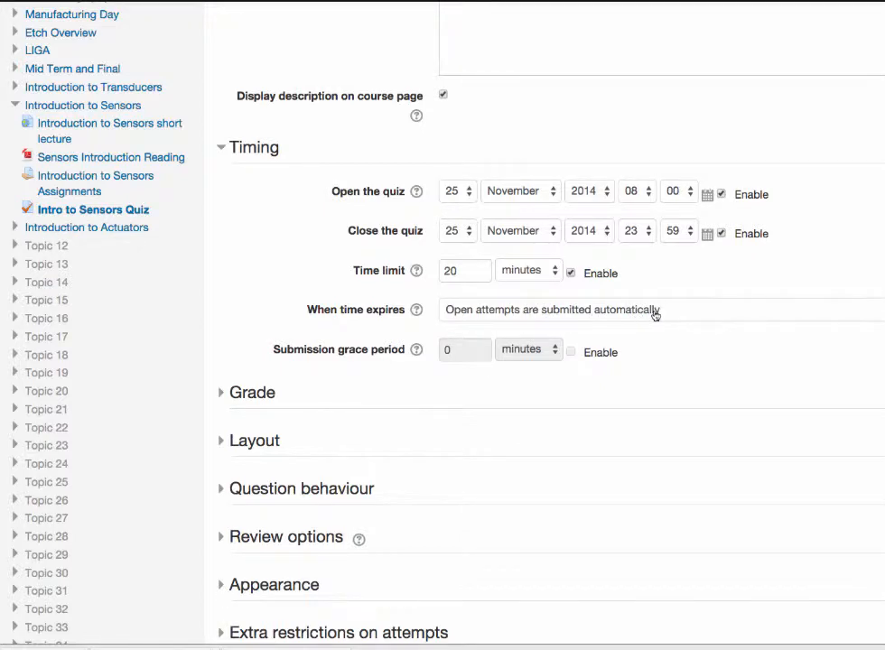
Step: Read the help on what happens when time expires and examine the choices available for that setting
click(416, 309)
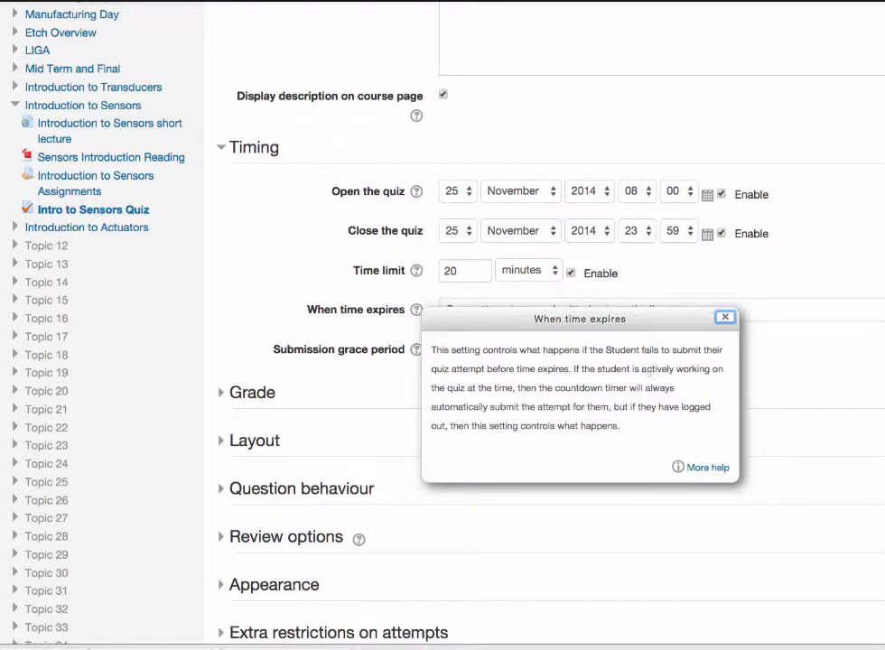
click(725, 317)
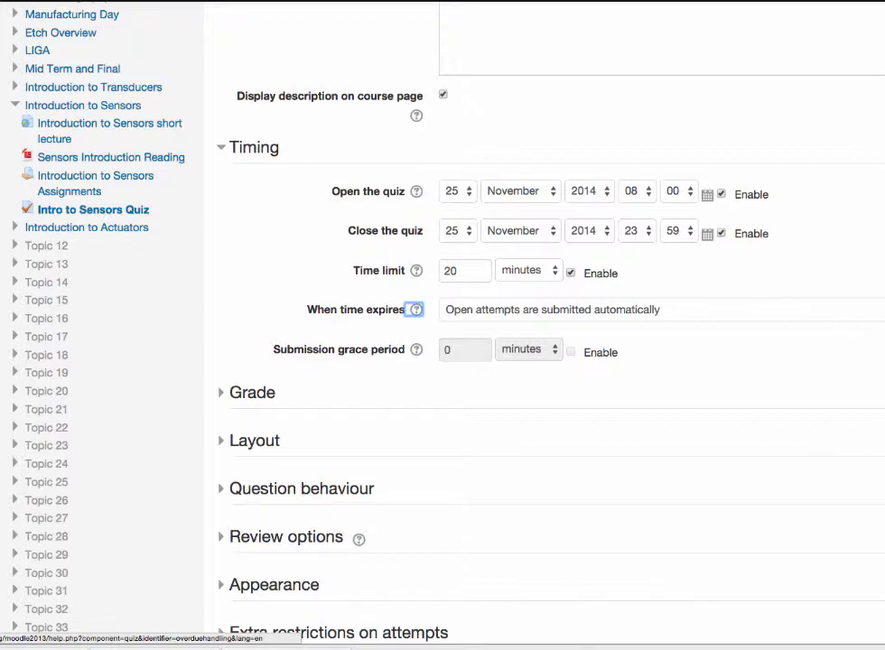
click(880, 310)
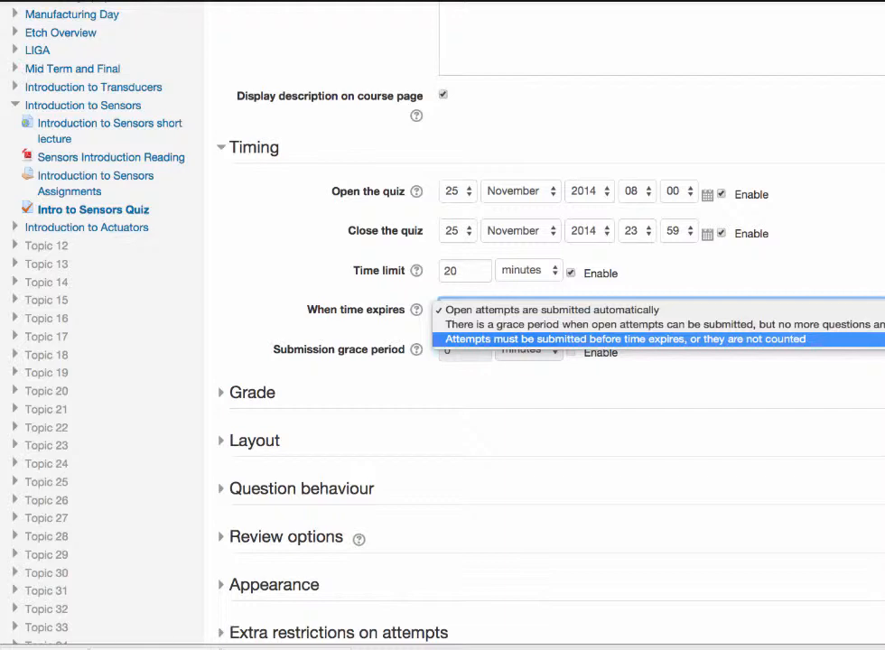
key(Escape)
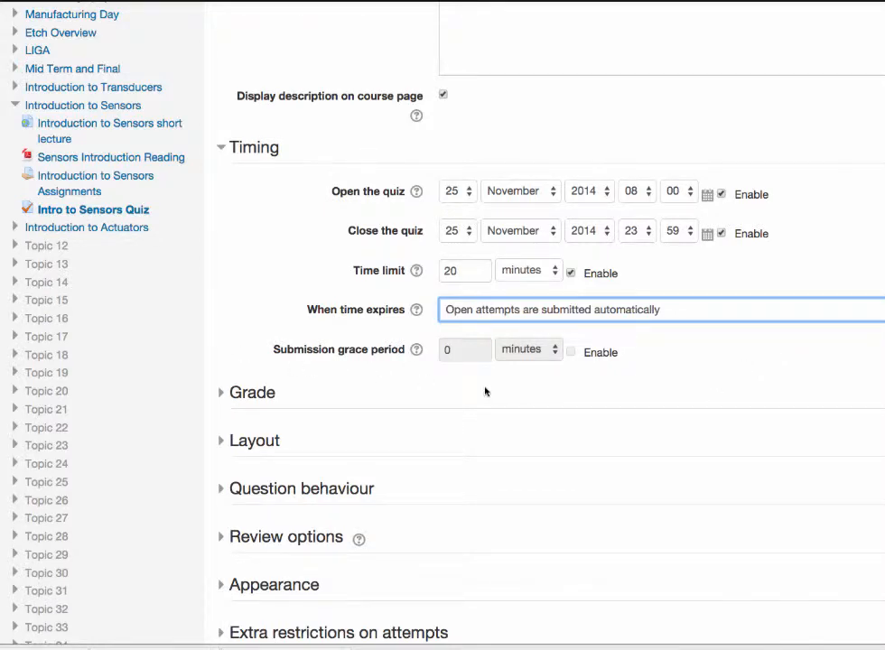
click(876, 373)
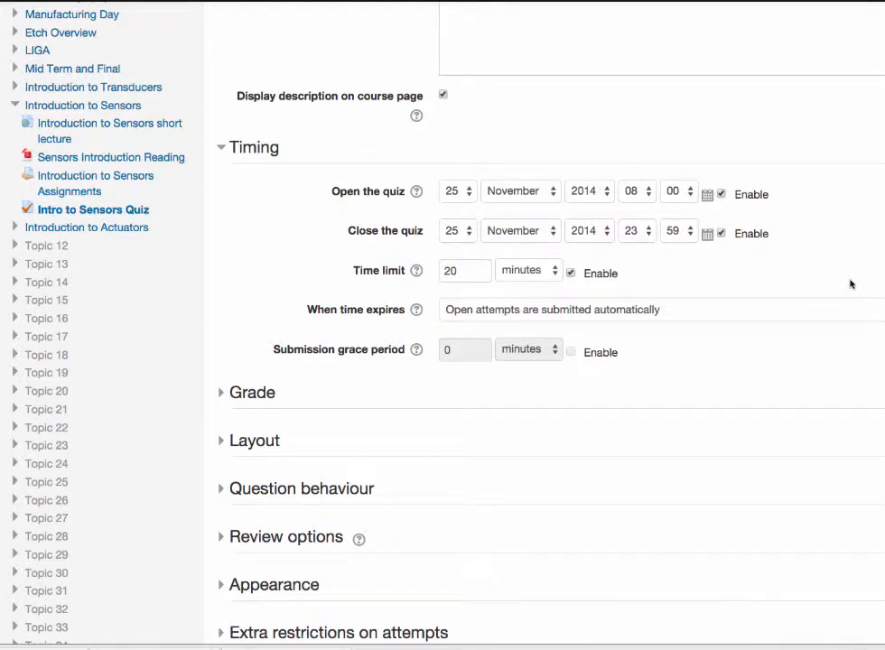
Step: Set the month of the quiz's close date to December
click(466, 234)
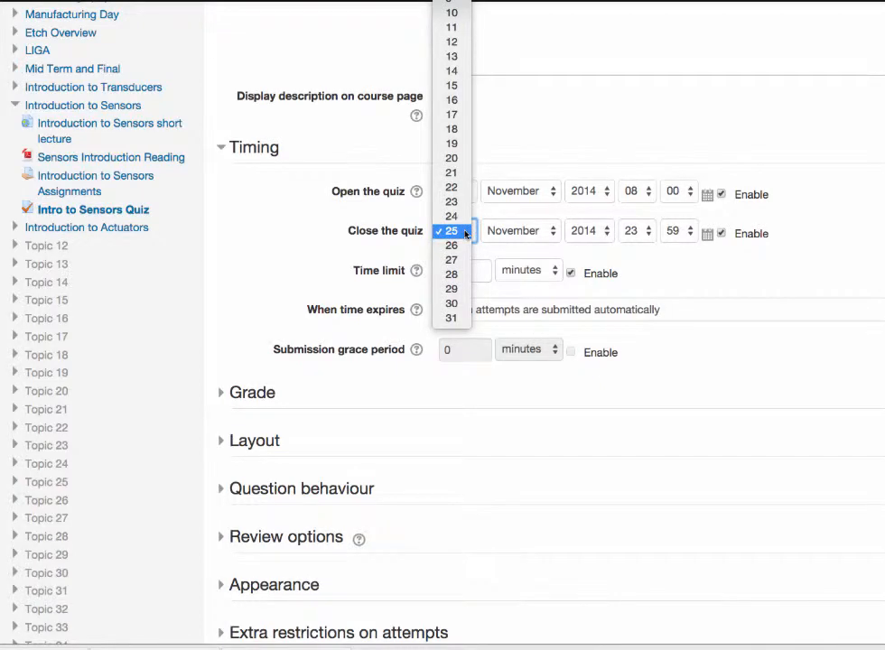
click(466, 232)
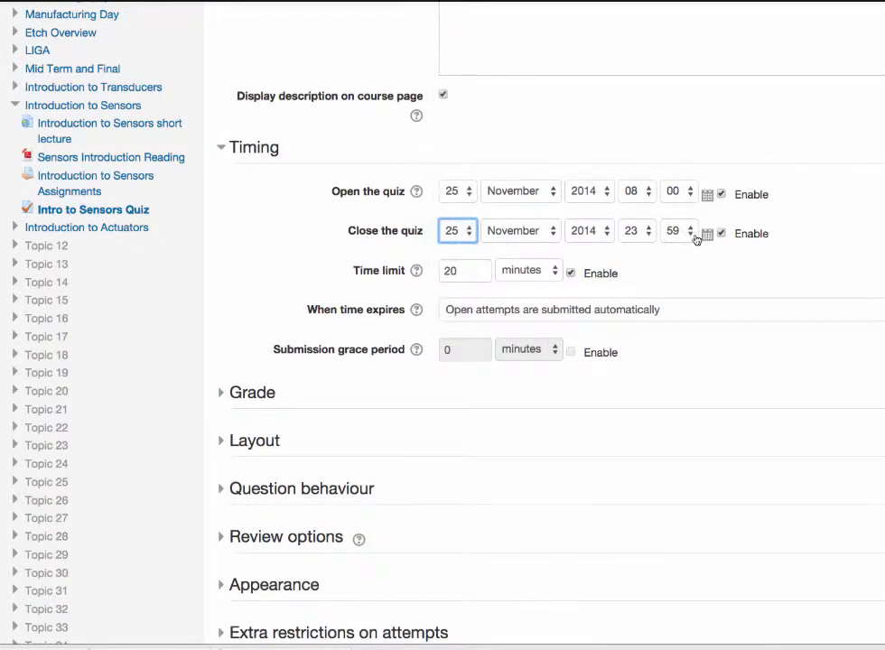
click(552, 239)
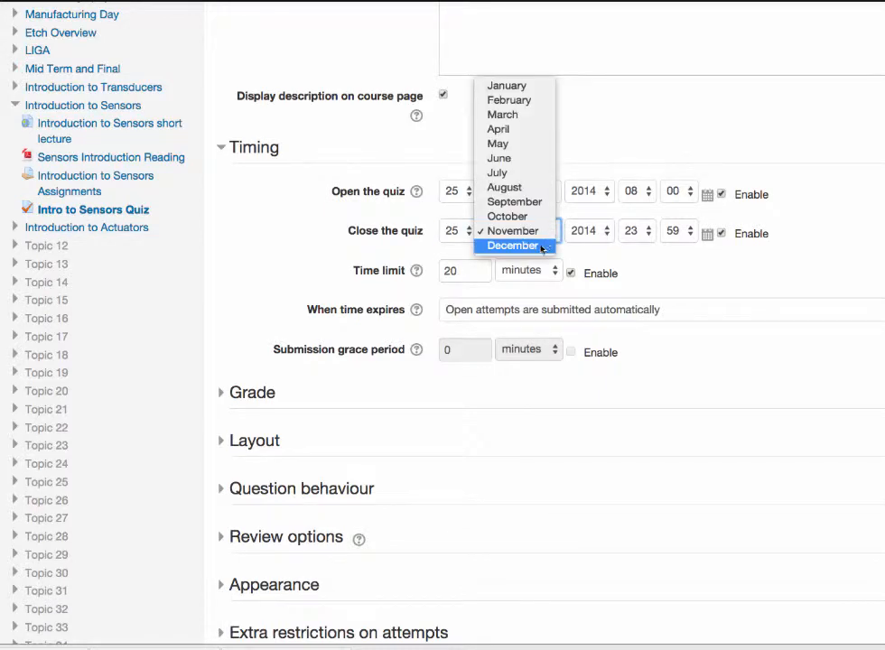
click(542, 246)
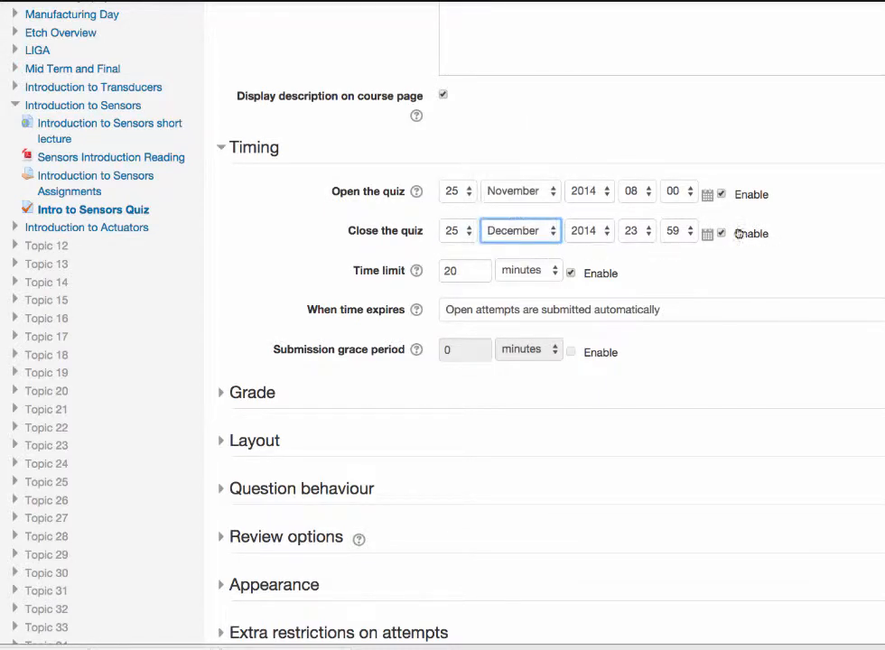
Step: Set the day of the quiz's close date to 6 and pick 6 December 2014 in its calendar
click(469, 237)
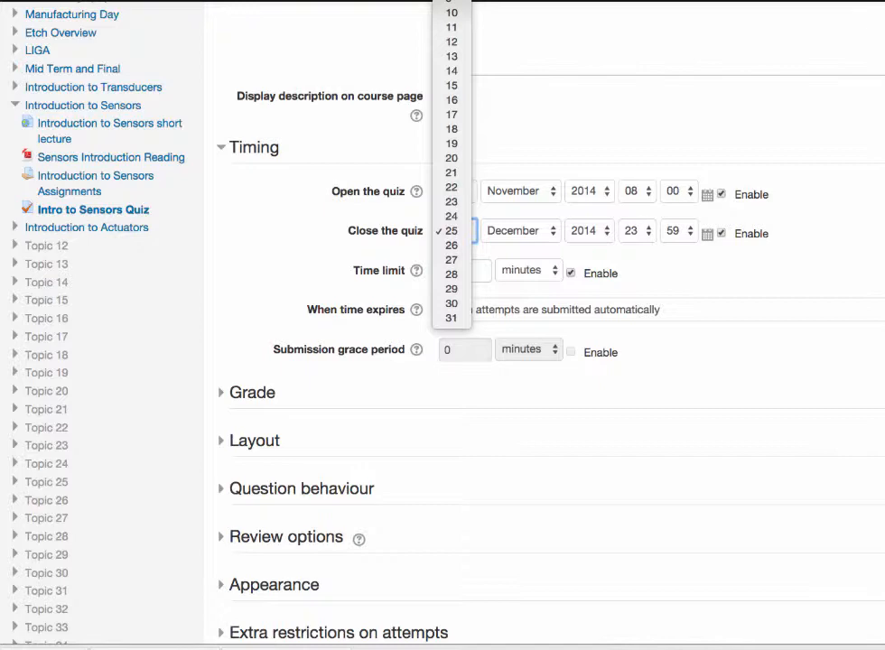
key(6)
key(Return)
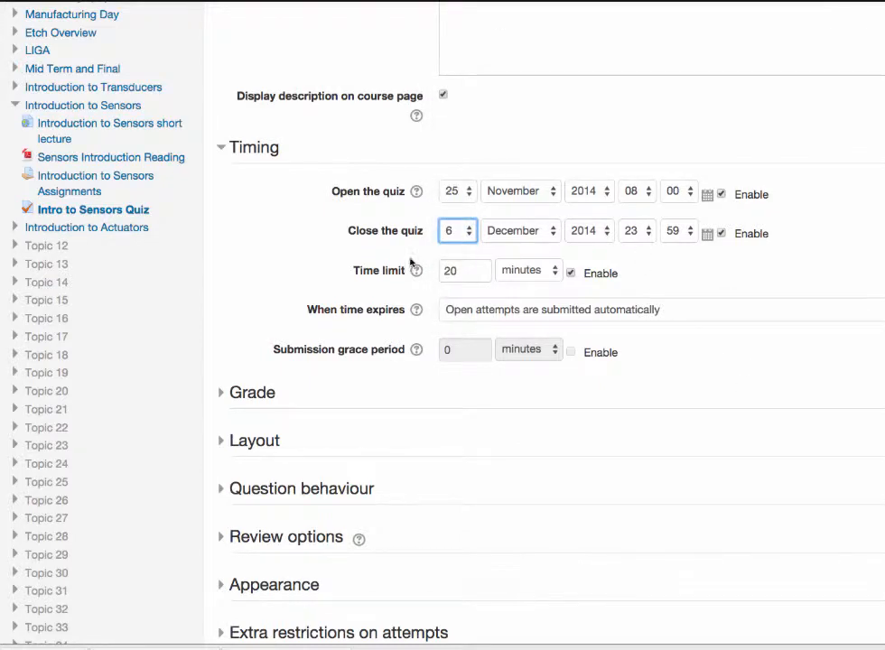
click(709, 236)
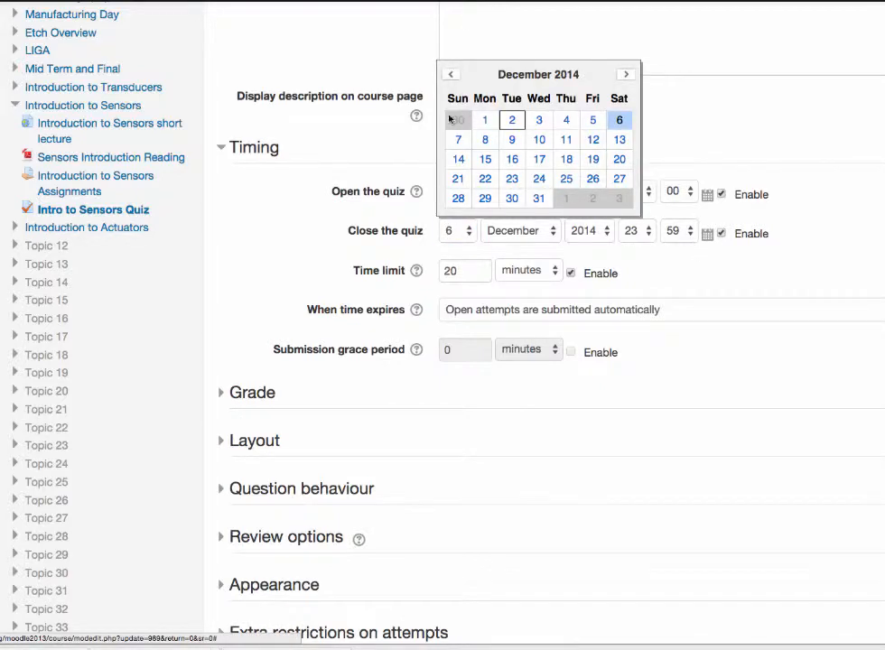
click(620, 119)
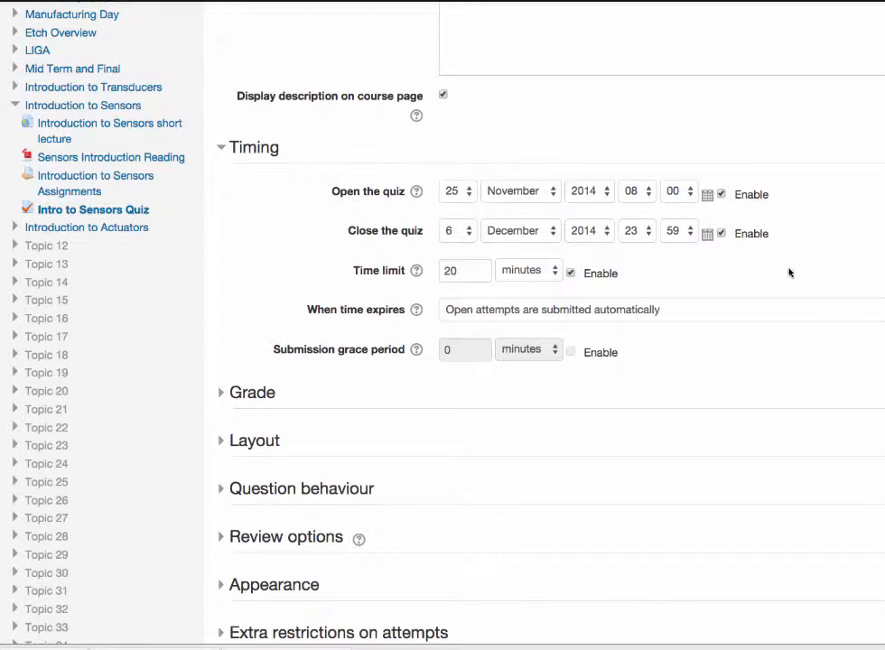
Step: Look over the Timing settings, then save the quiz settings and display the quiz
scroll(788, 273, down, 1)
scroll(788, 272, up, 3)
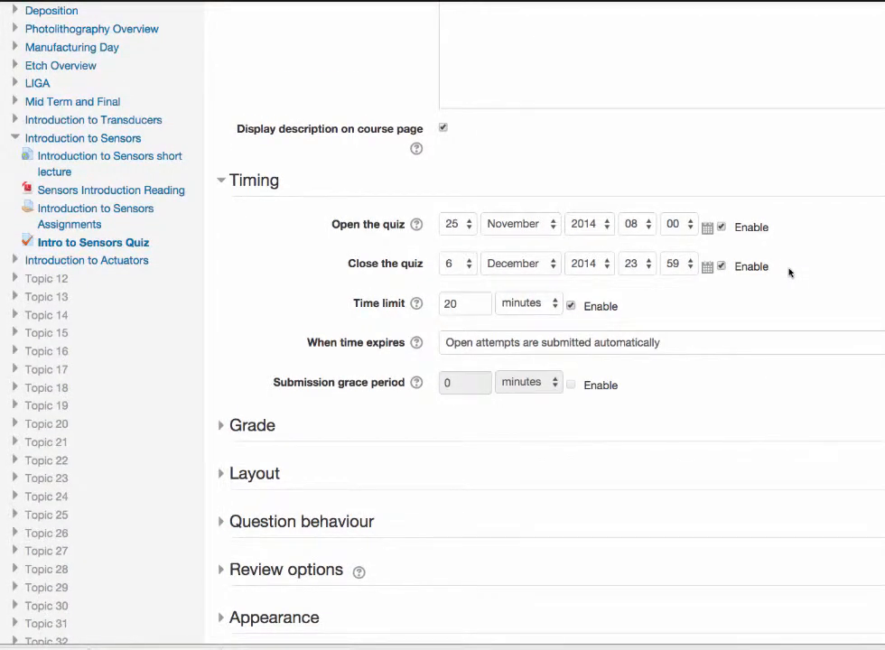
scroll(720, 370, down, 3)
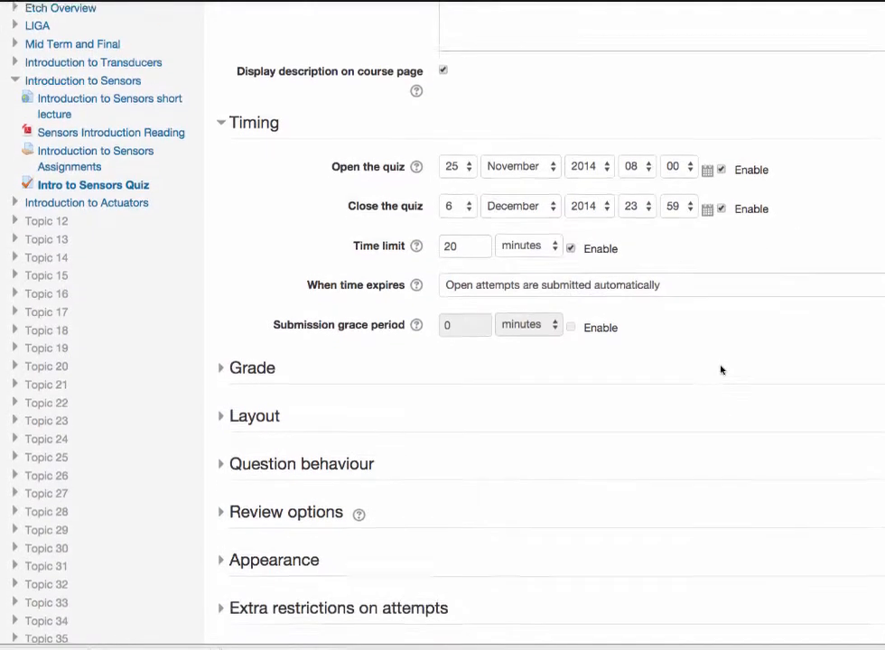
scroll(721, 364, down, 3)
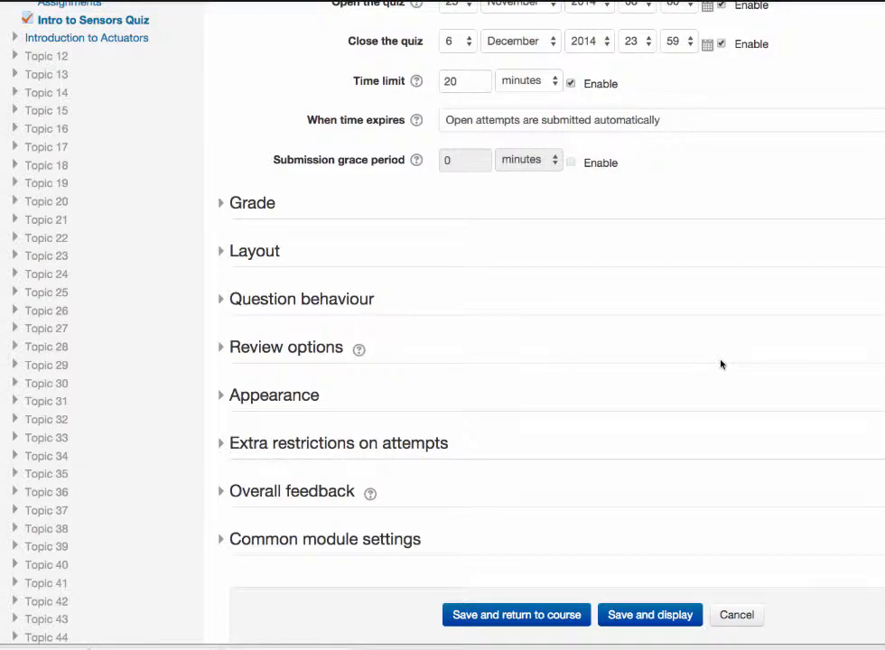
scroll(720, 364, up, 5)
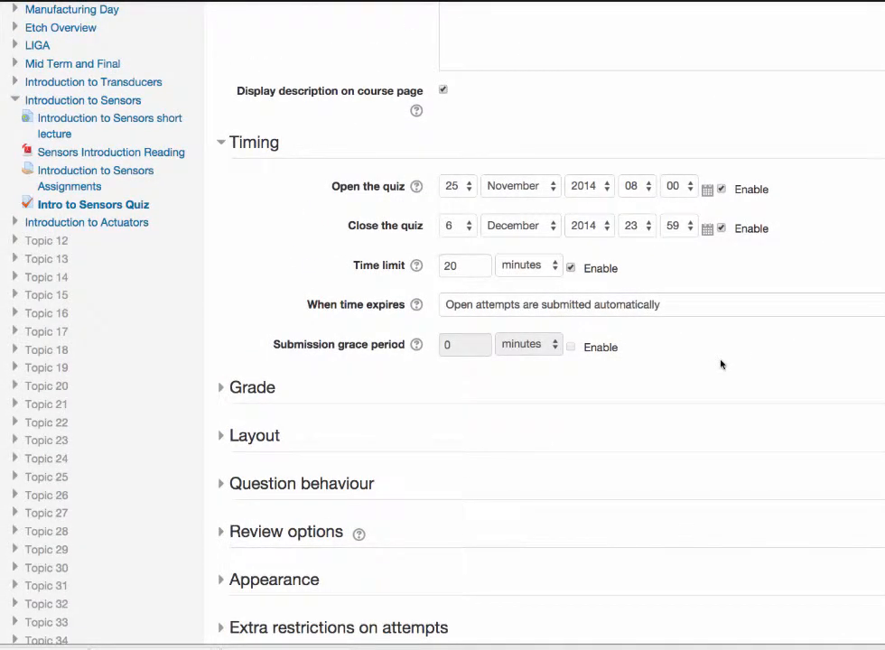
scroll(720, 364, down, 10)
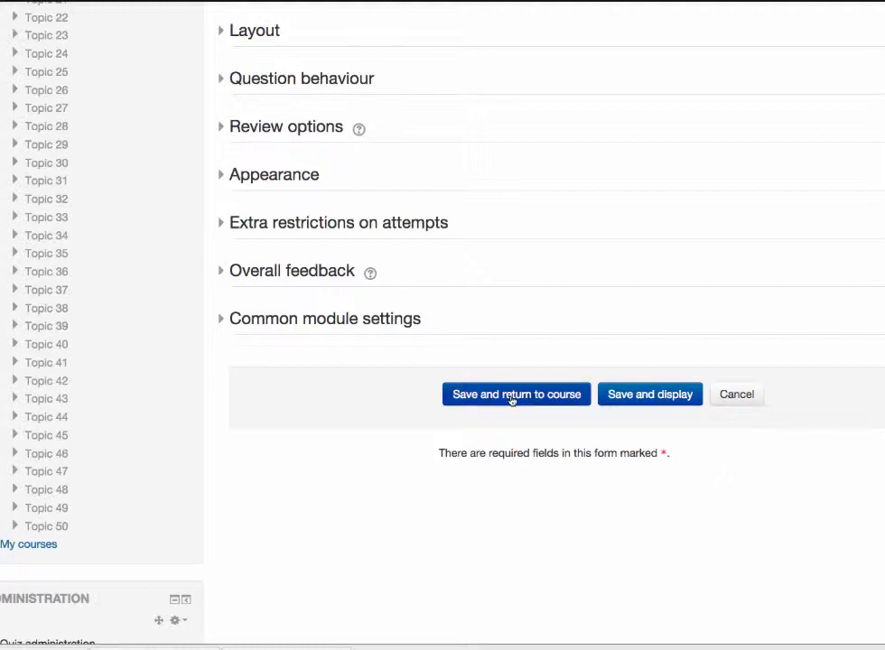
click(649, 399)
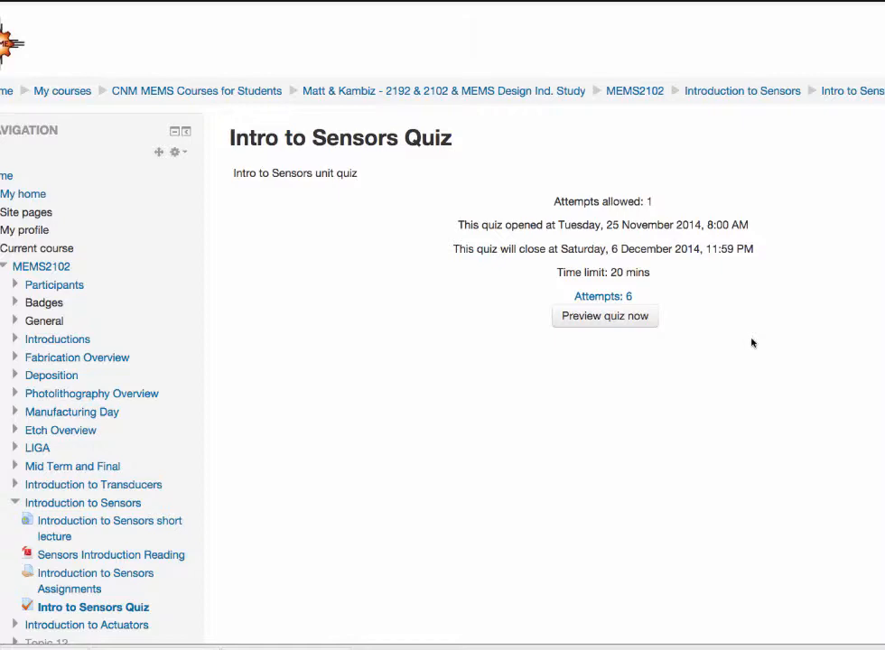
Step: Start a preview attempt of the Intro to Sensors Quiz and confirm the time-limited attempt
click(614, 318)
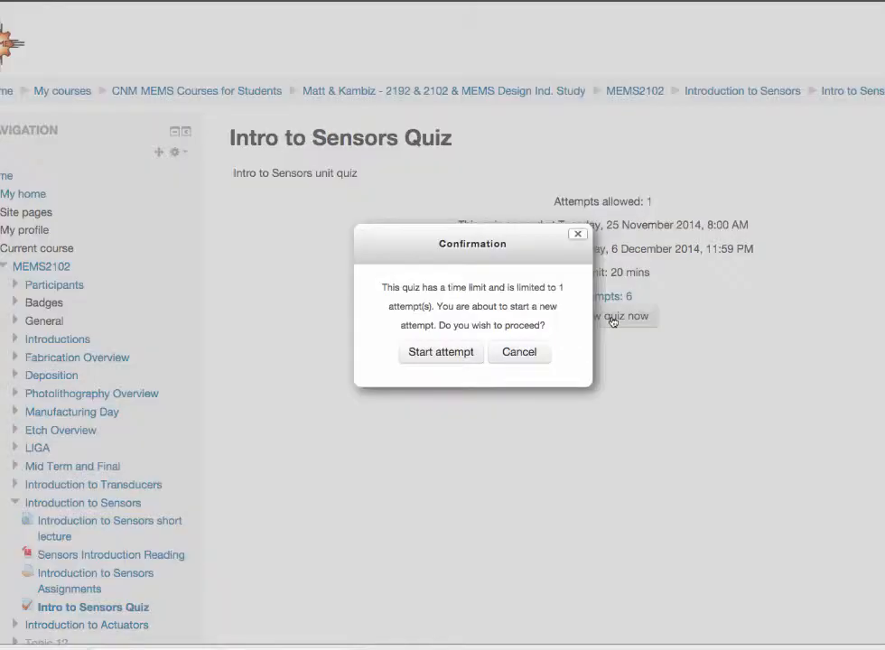
click(458, 356)
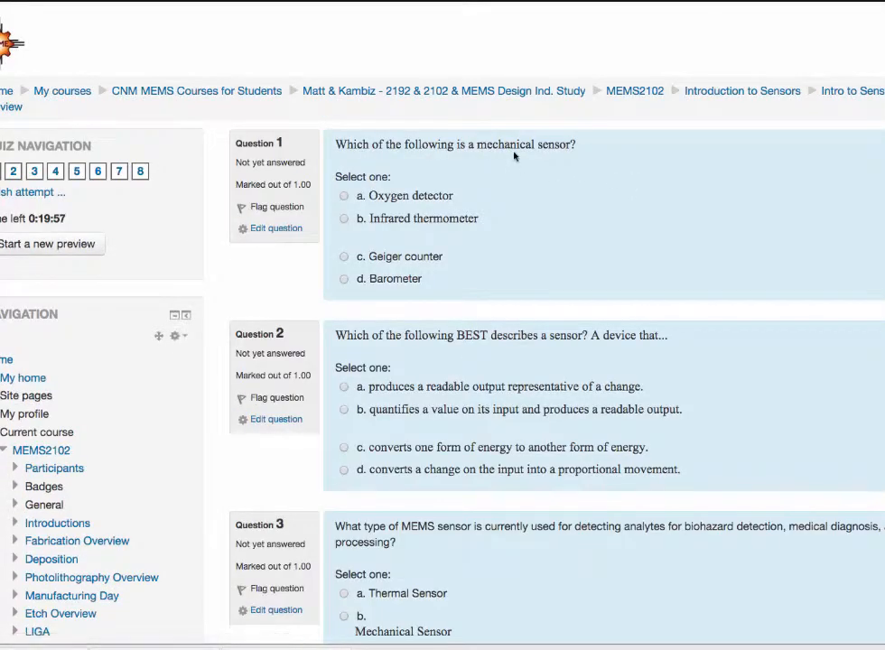
Step: Look through the quiz questions and the attempt summary without answering anything, and return to the attempt
scroll(587, 394, down, 3)
scroll(587, 394, up, 3)
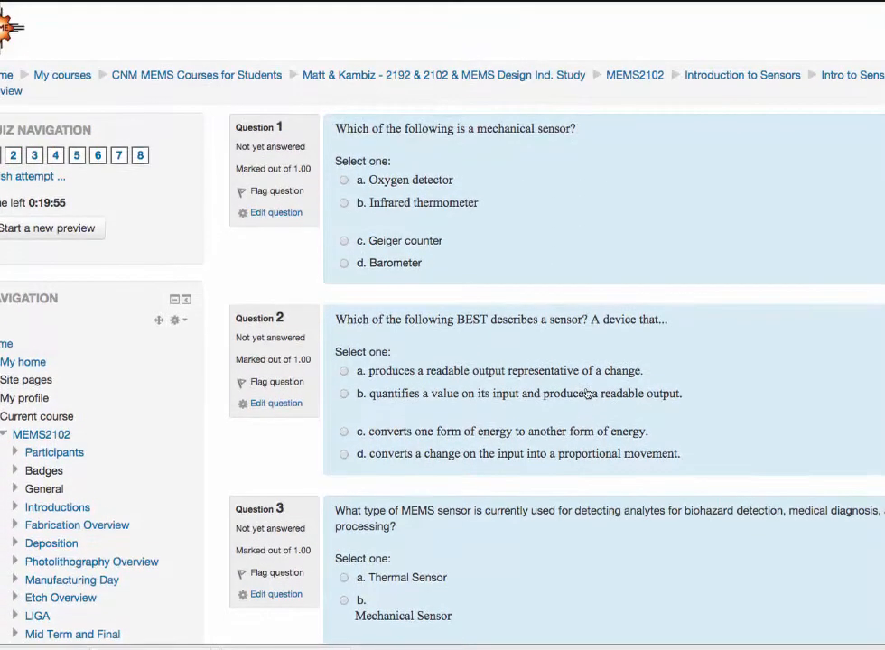
scroll(587, 394, down, 2)
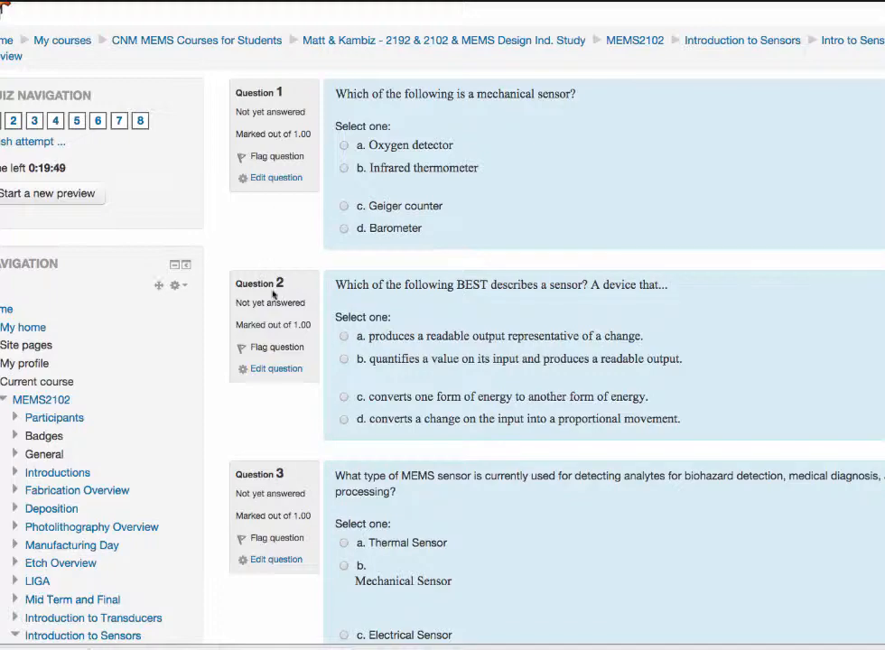
scroll(787, 311, down, 10)
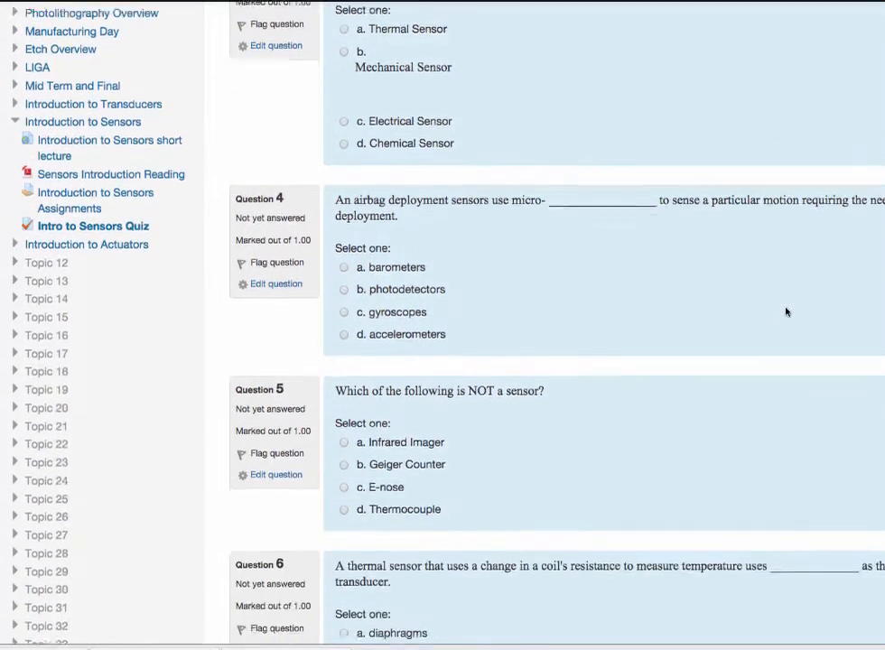
scroll(786, 311, up, 3)
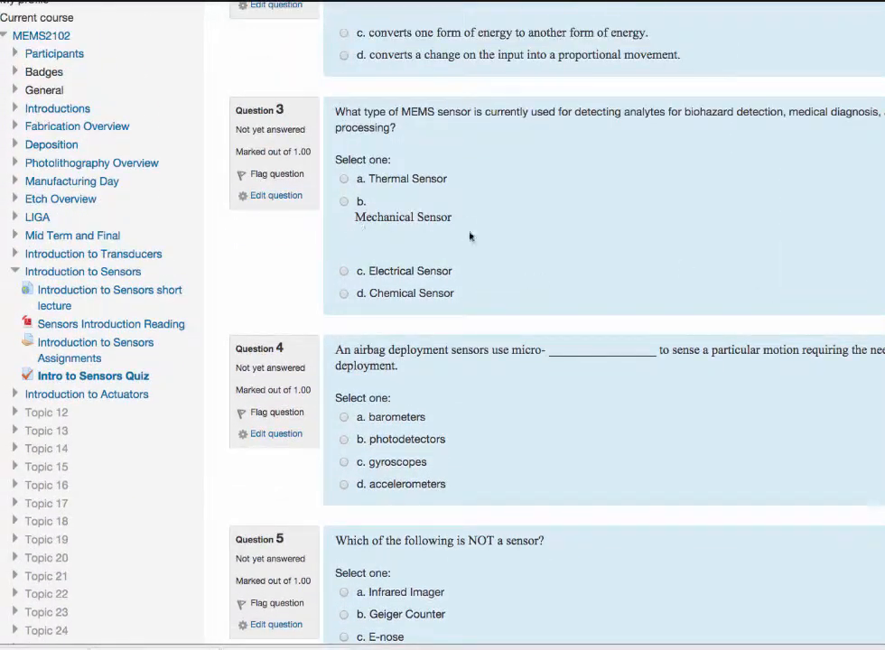
scroll(661, 453, down, 18)
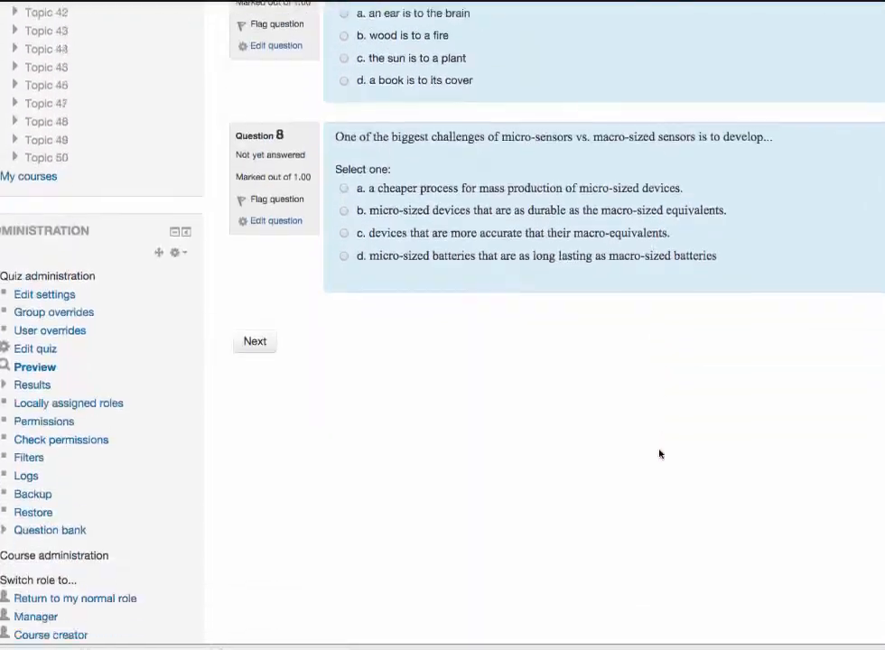
scroll(659, 453, down, 2)
scroll(659, 453, up, 10)
scroll(659, 454, down, 11)
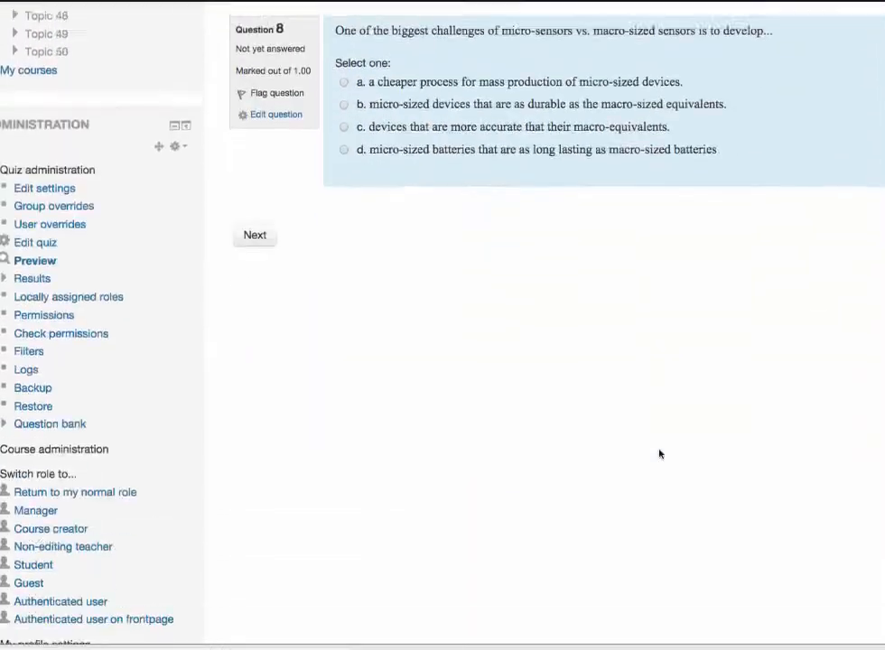
scroll(659, 454, up, 20)
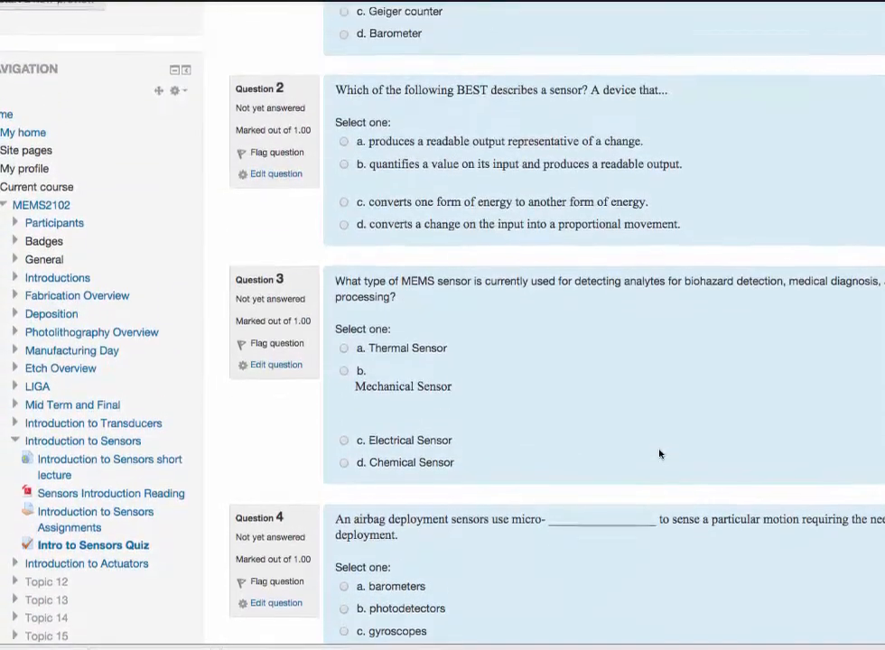
scroll(659, 453, up, 4)
scroll(659, 454, down, 20)
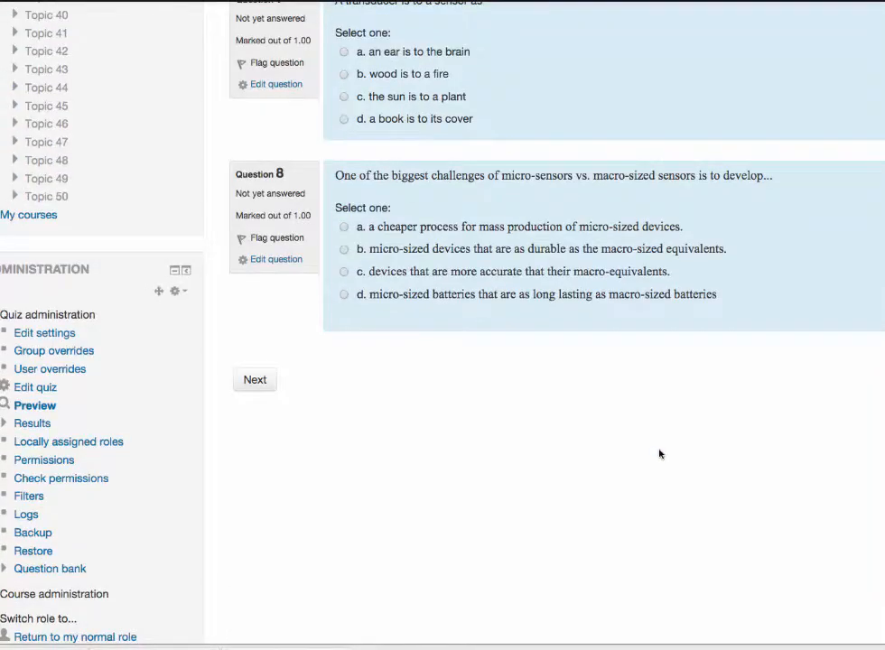
click(254, 381)
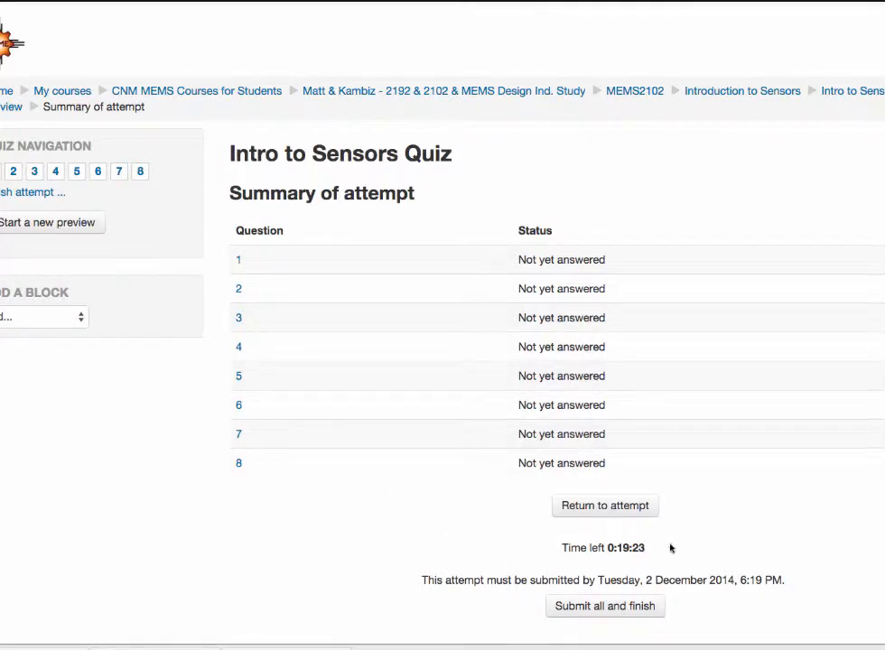
click(611, 510)
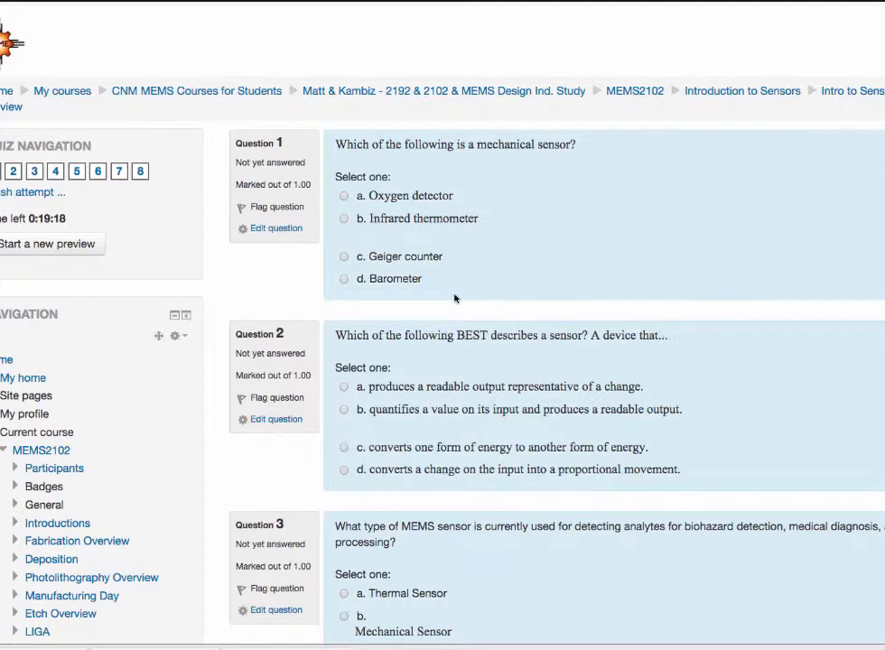
Step: Answer questions 1 to 4 with Infrared thermometer, produces a readable output representative of a change, Thermal Sensor and photodetectors
click(348, 221)
click(344, 594)
scroll(344, 599, down, 5)
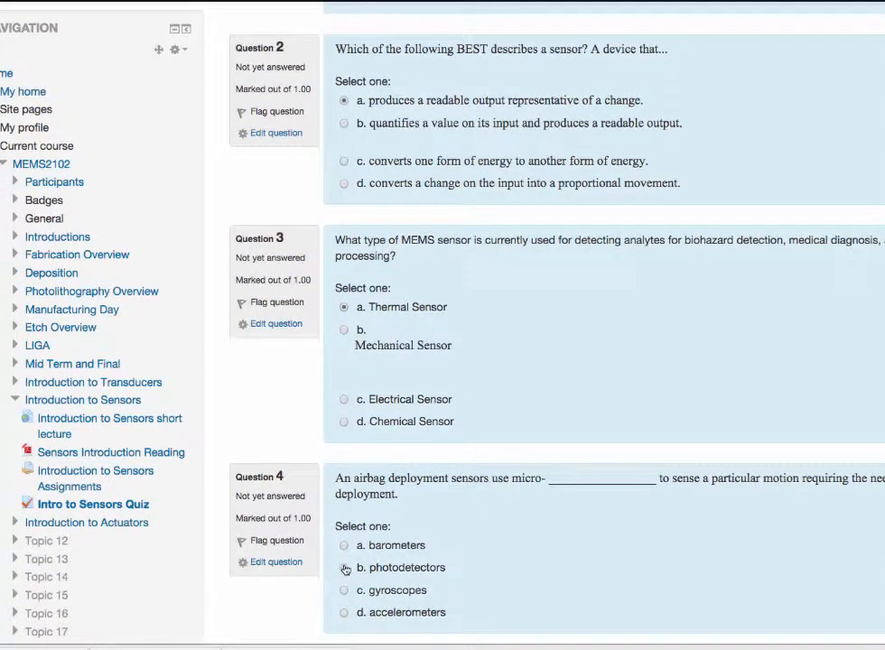
click(344, 568)
Step: Answer questions 5 to 8 with Geiger Counter, Infrared Detectors, a book is to its cover and option c, and proceed to the attempt summary
scroll(344, 578, down, 4)
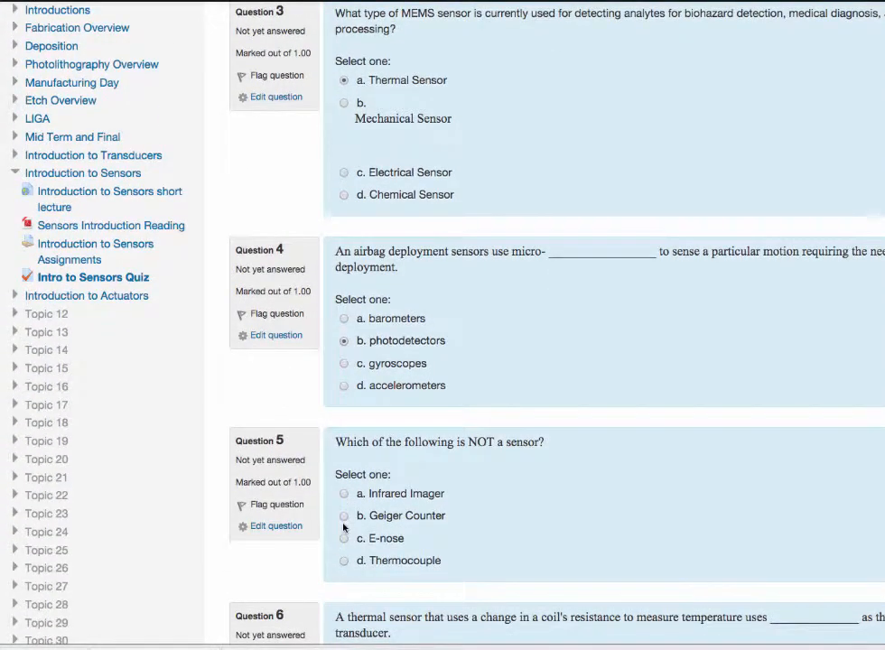
click(344, 518)
scroll(345, 519, down, 4)
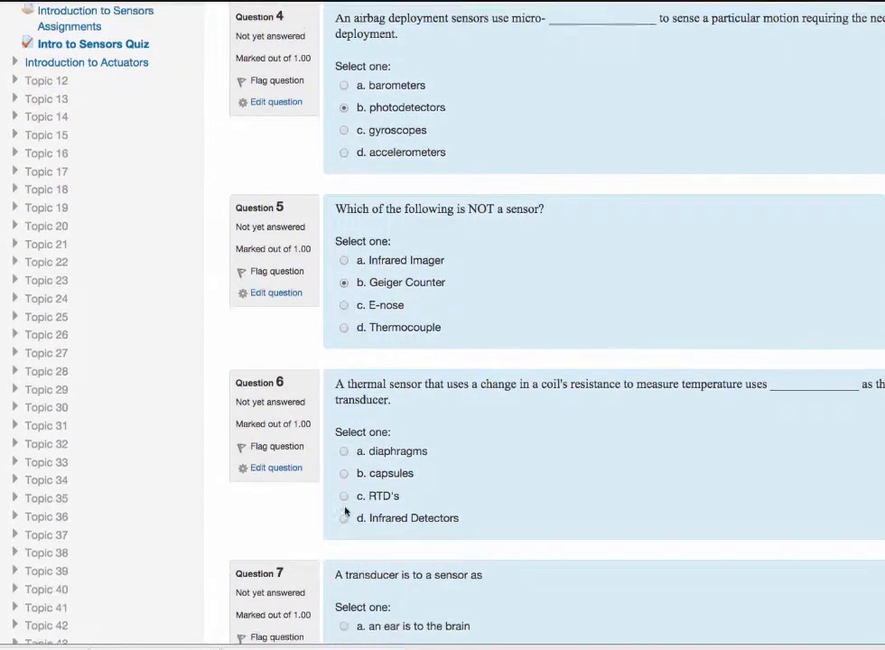
click(344, 514)
scroll(344, 514, down, 4)
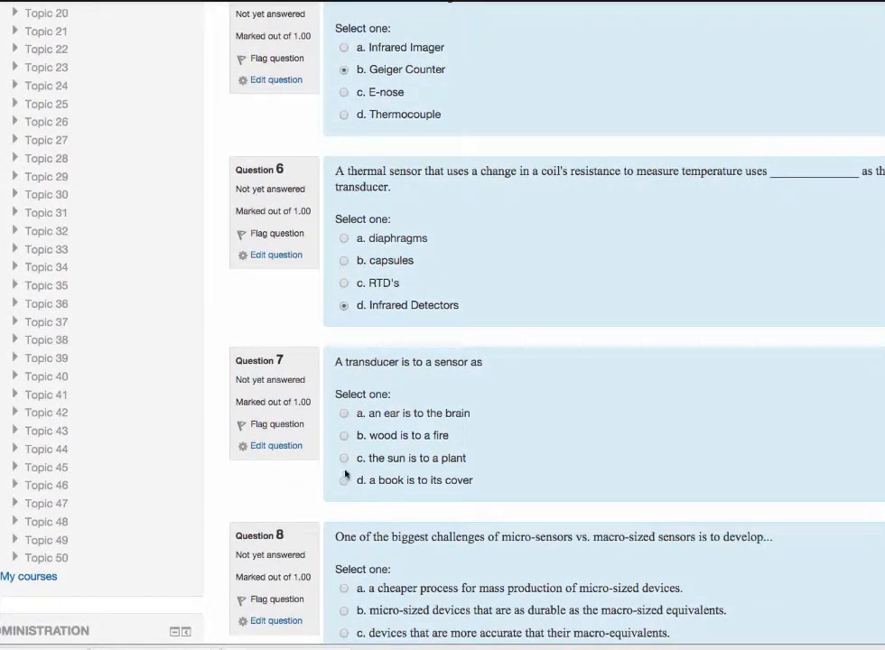
scroll(344, 486, down, 3)
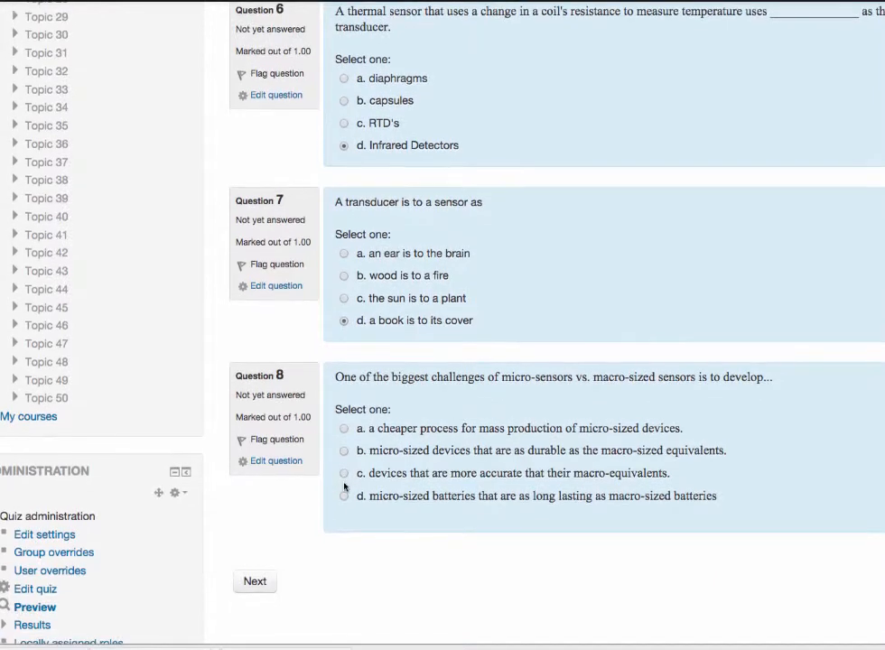
click(344, 475)
click(255, 584)
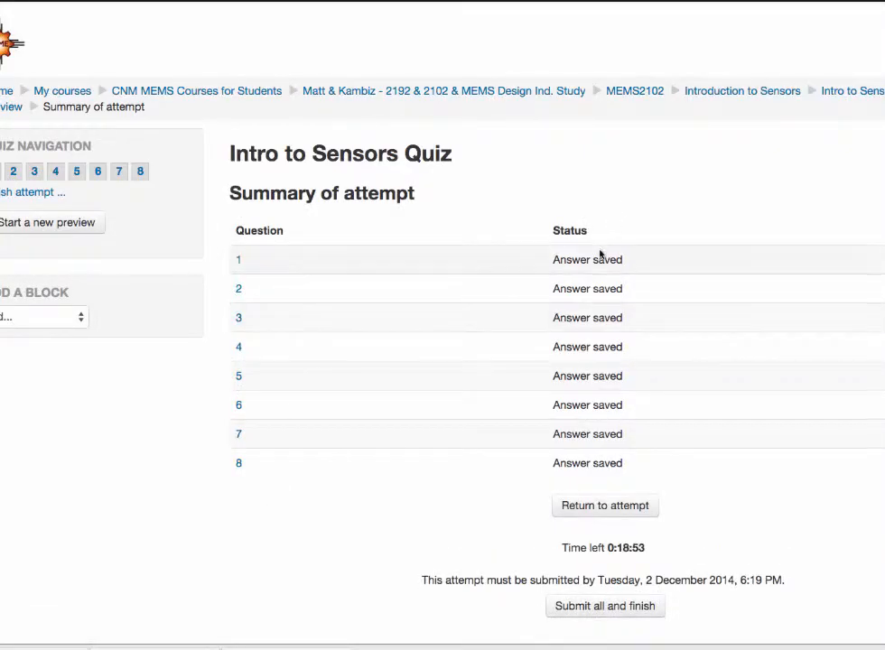
Step: Check the summary of the attempt, then submit all answers and confirm finishing the quiz
scroll(421, 557, down, 2)
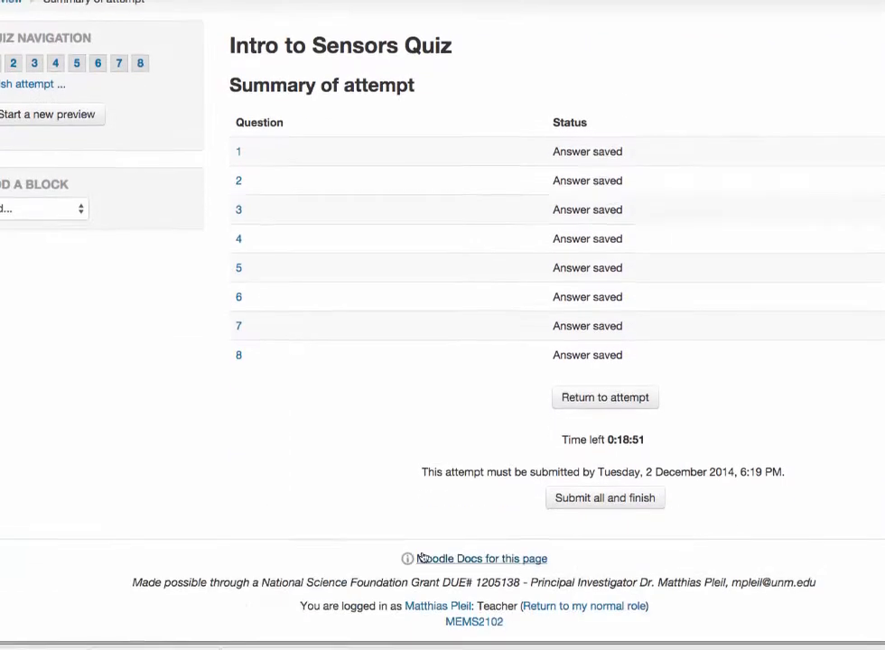
scroll(421, 555, up, 2)
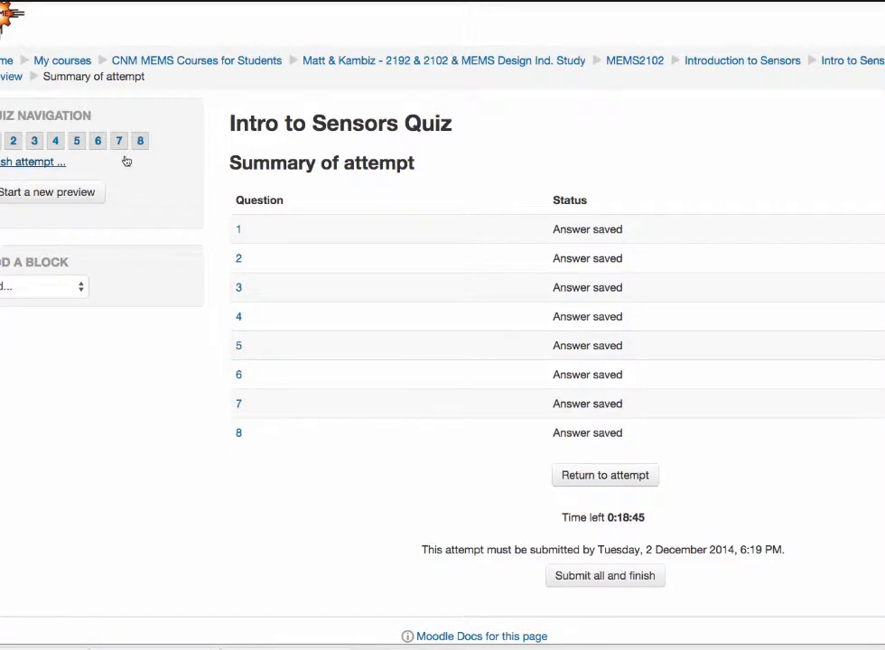
click(596, 578)
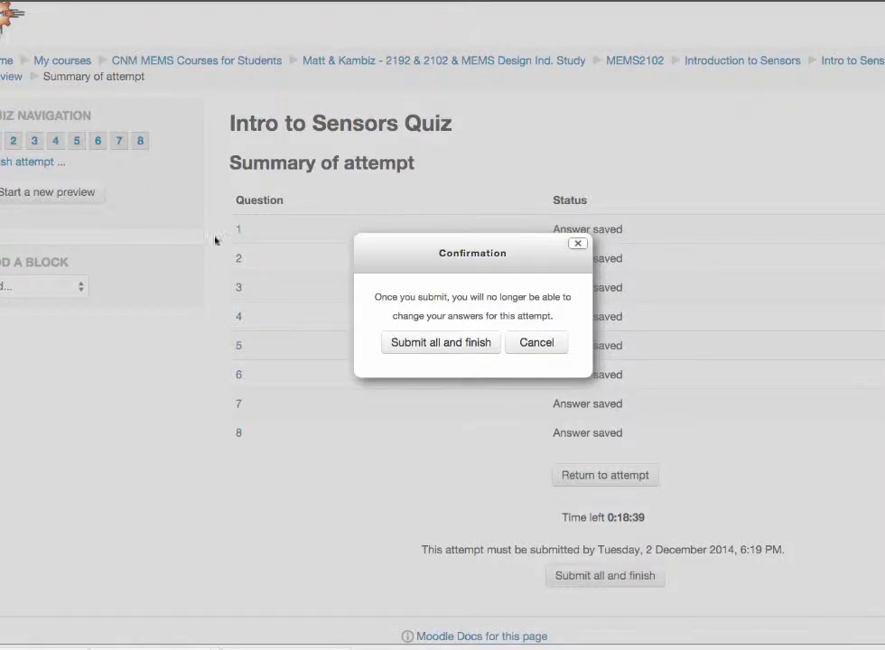
click(438, 343)
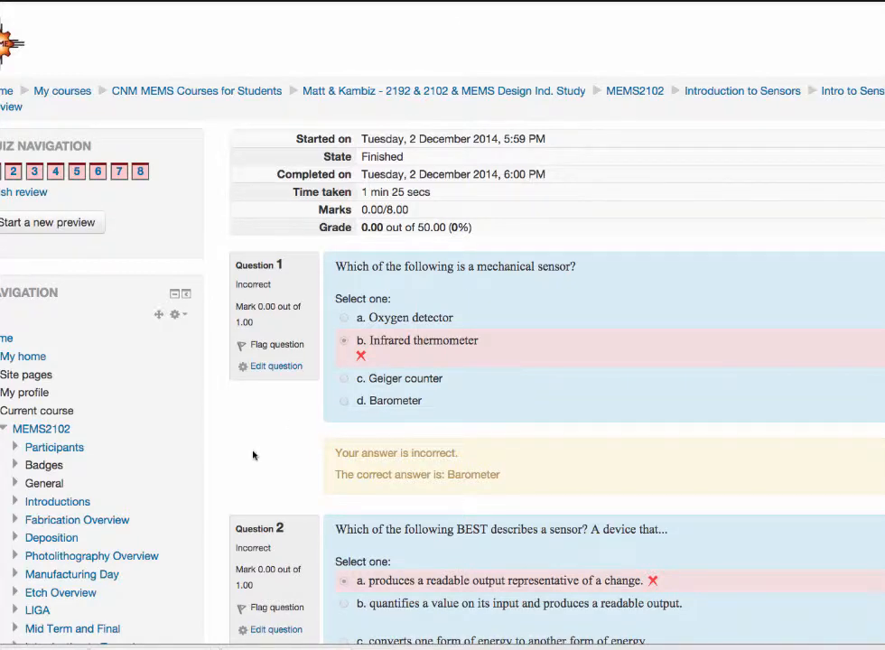
Step: Examine the finished attempt's time, marks and grade, and the feedback and correct answer for each of the eight questions
scroll(253, 455, down, 4)
scroll(253, 455, up, 3)
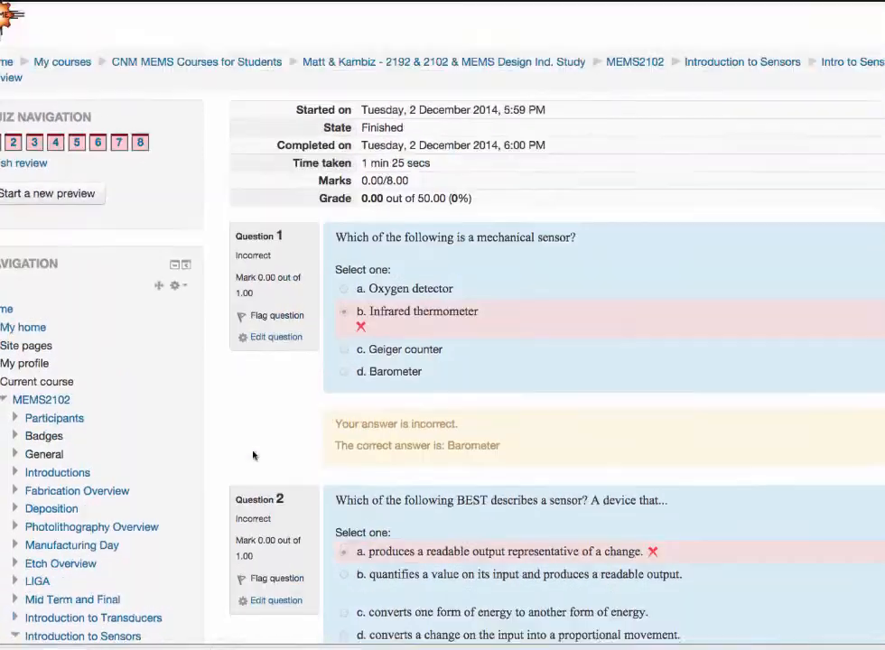
scroll(253, 455, up, 1)
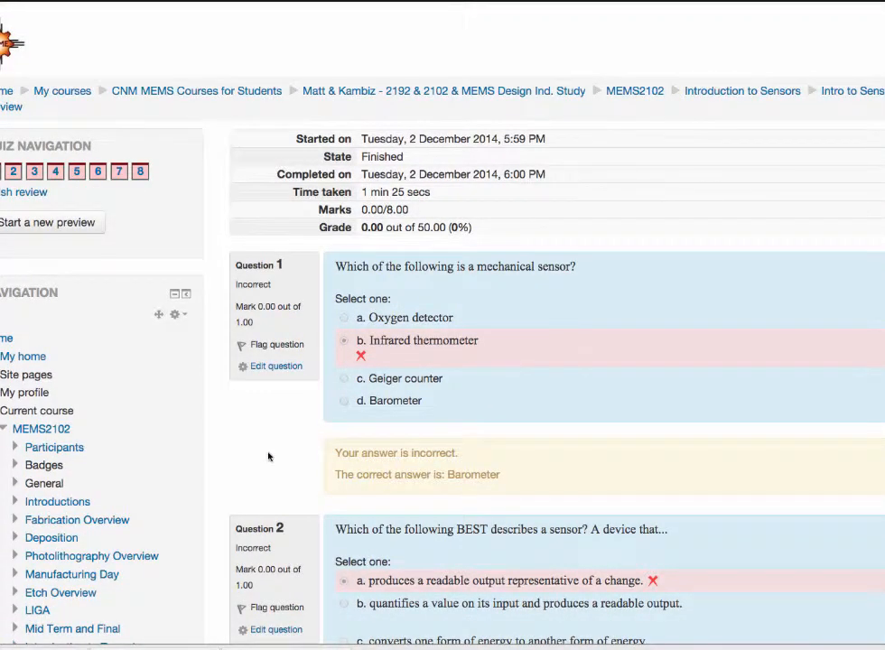
scroll(268, 456, down, 1)
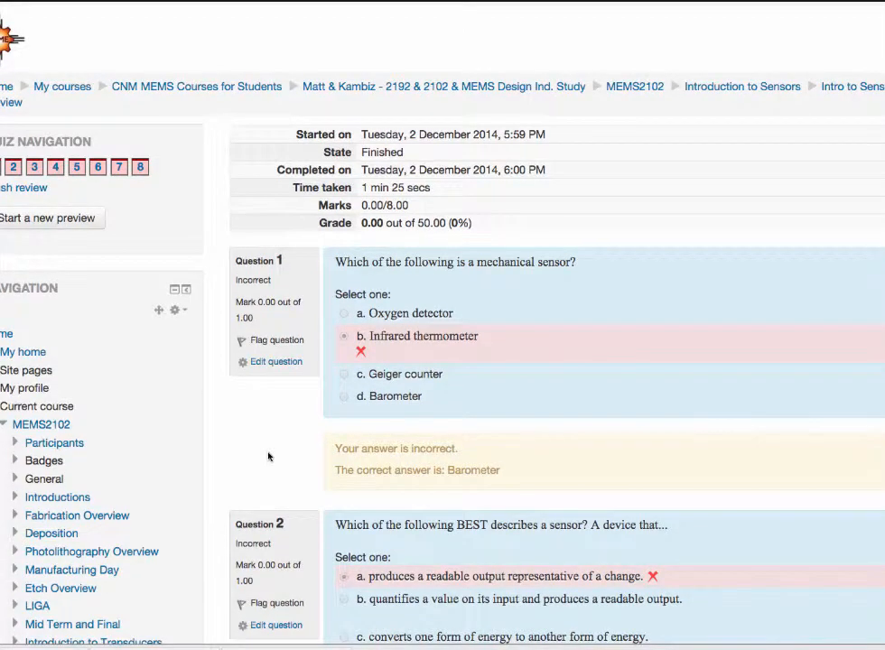
scroll(269, 456, down, 10)
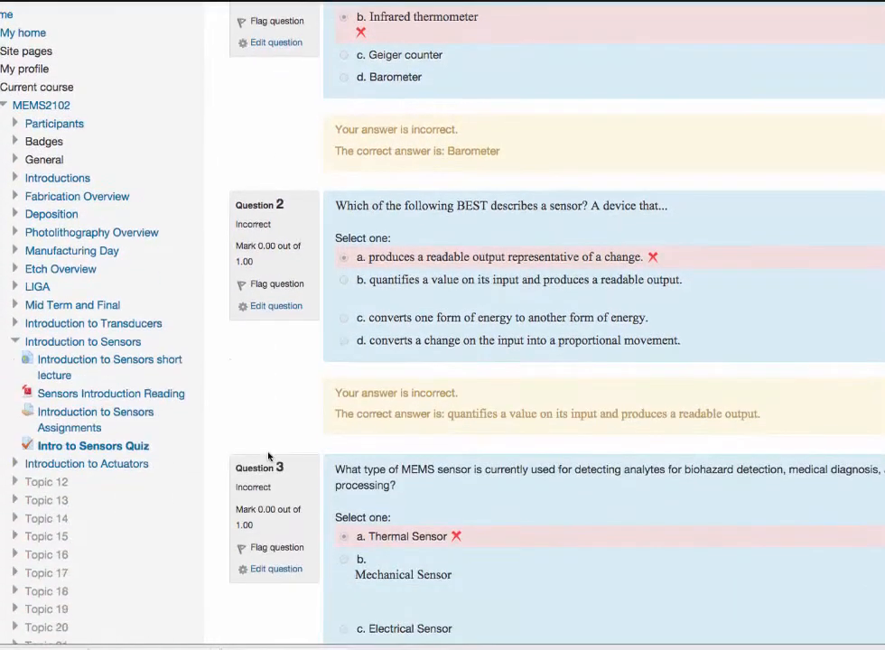
scroll(268, 456, up, 10)
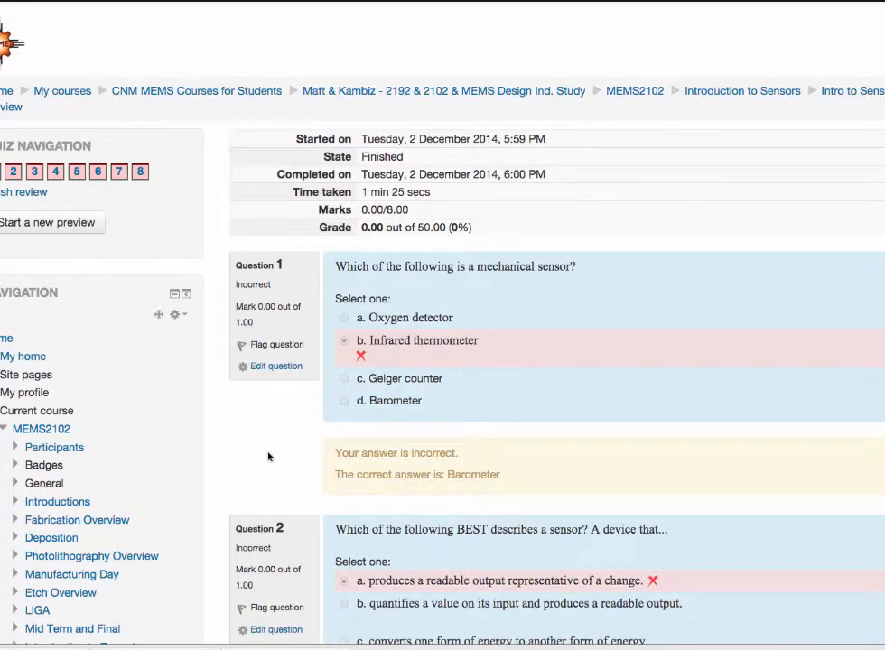
scroll(268, 440, down, 10)
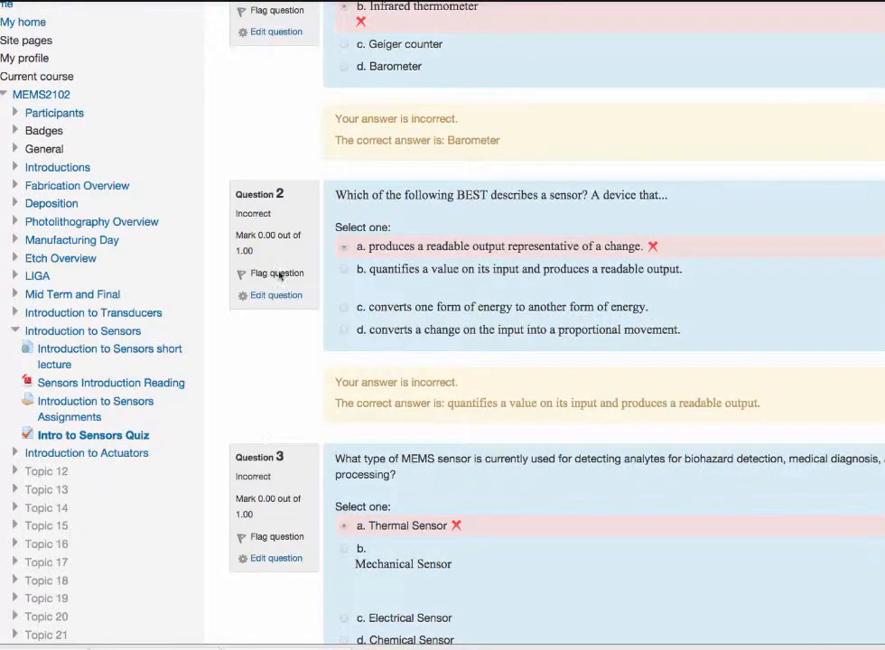
scroll(252, 183, up, 3)
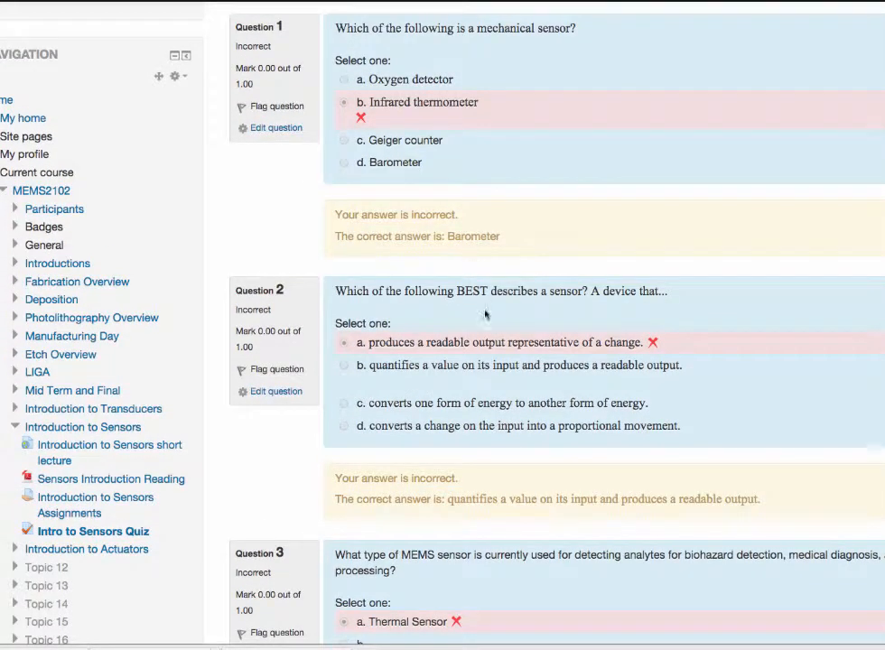
scroll(278, 468, down, 1)
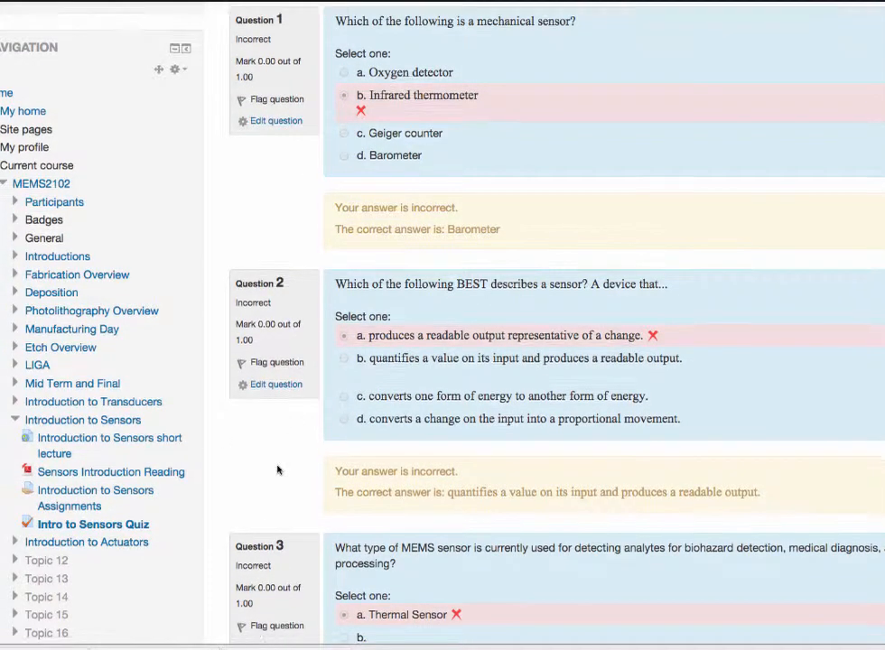
scroll(278, 468, down, 4)
scroll(278, 469, up, 8)
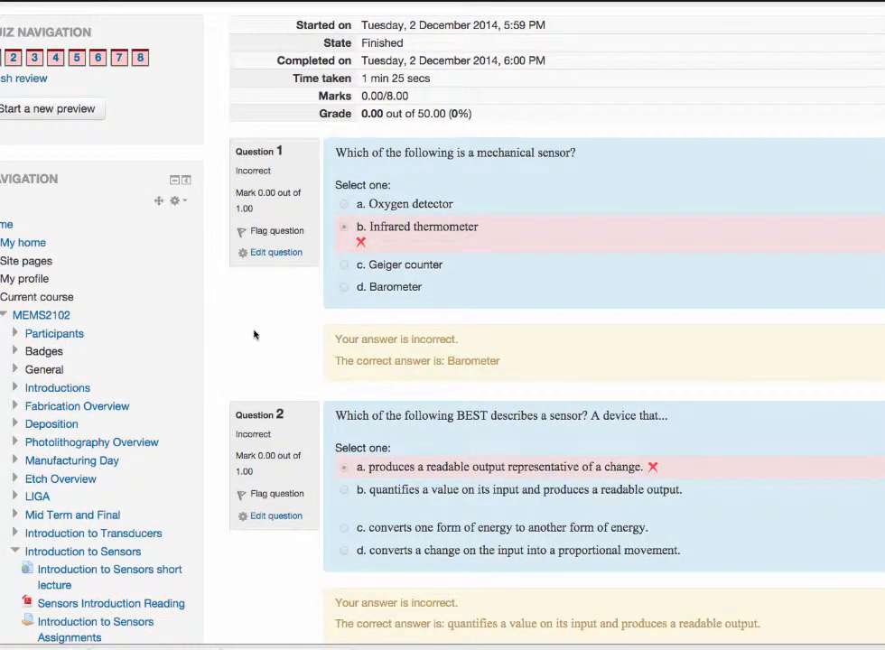
scroll(254, 335, down, 2)
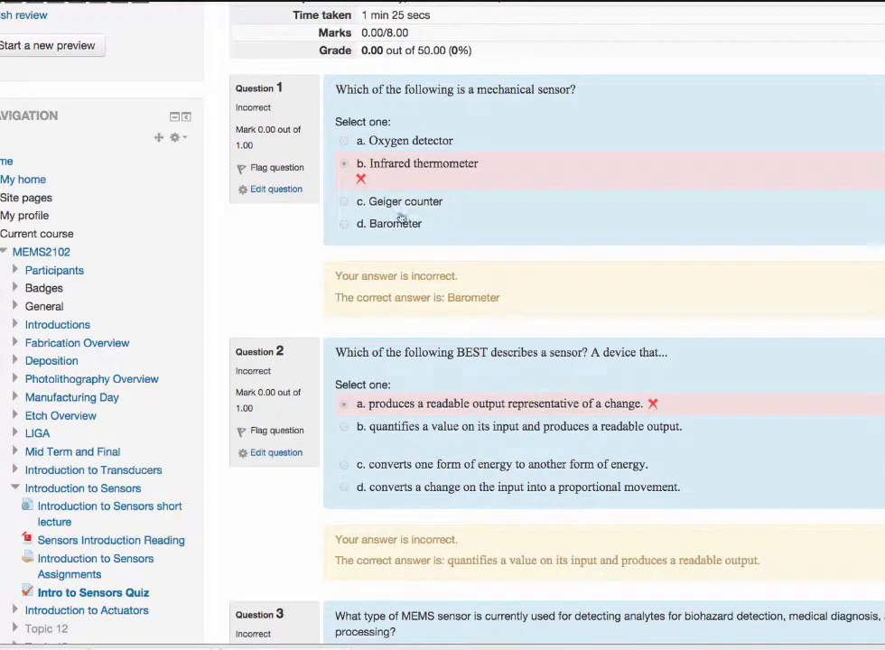
scroll(521, 421, down, 15)
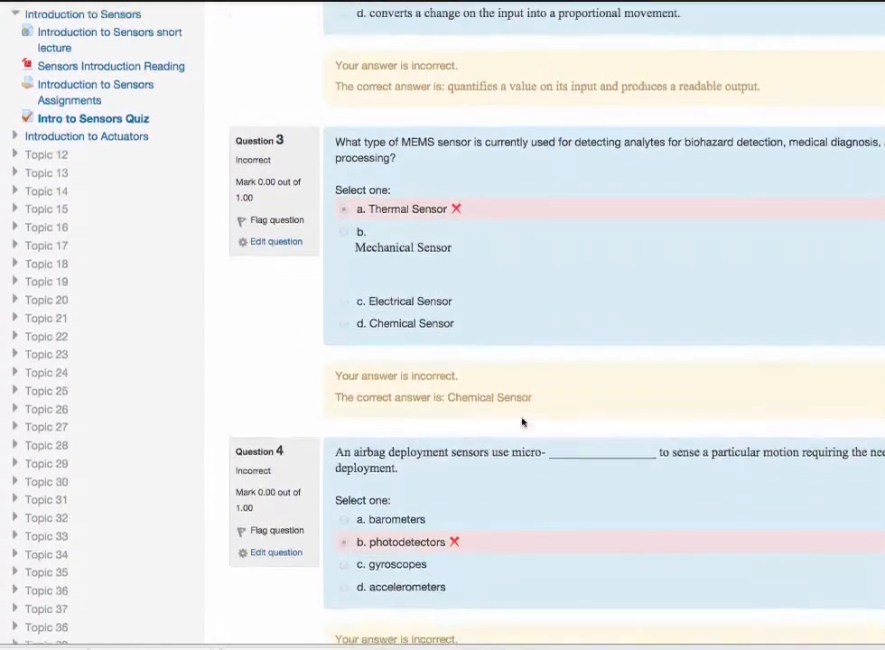
scroll(521, 421, down, 6)
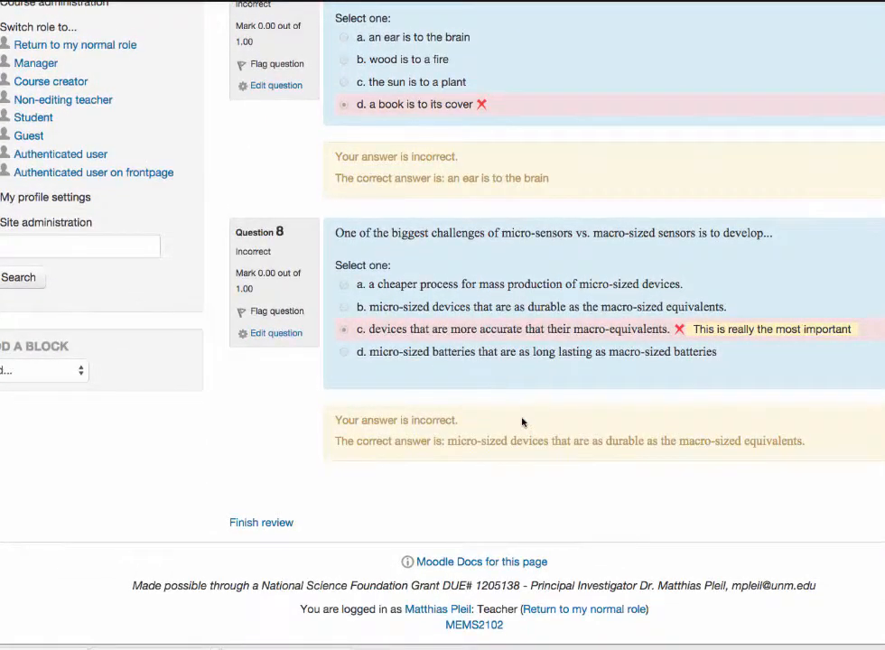
scroll(521, 421, up, 18)
scroll(521, 421, up, 10)
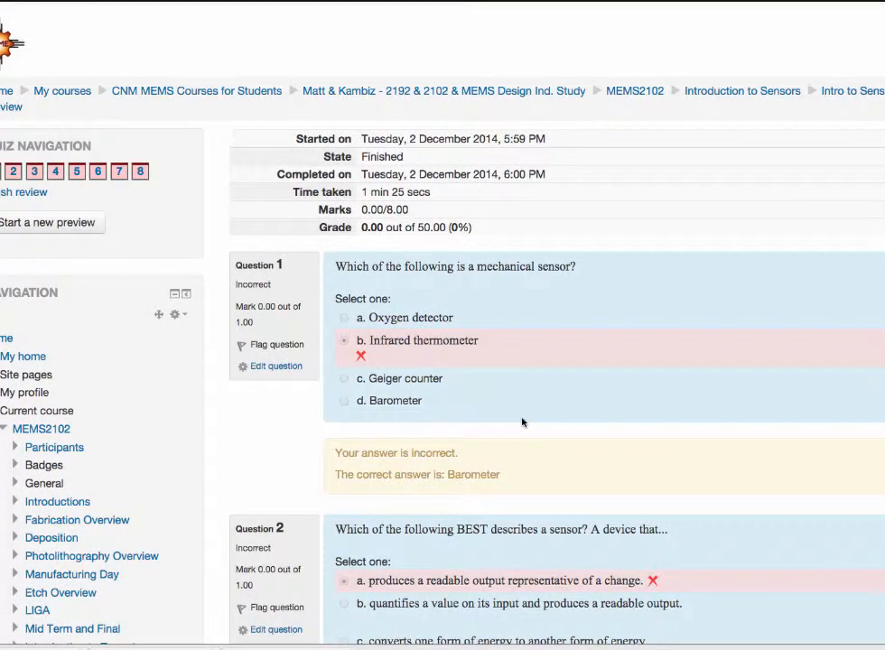
Step: Finish the review of the attempt and return to the quiz's summary of previous attempts
right_click(521, 421)
click(309, 456)
scroll(309, 458, down, 1)
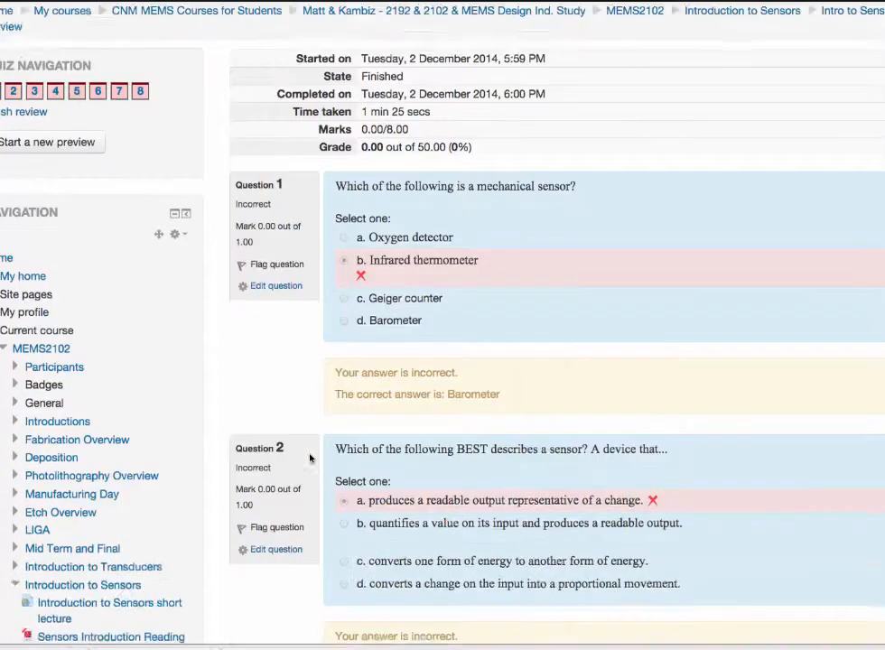
scroll(310, 457, down, 18)
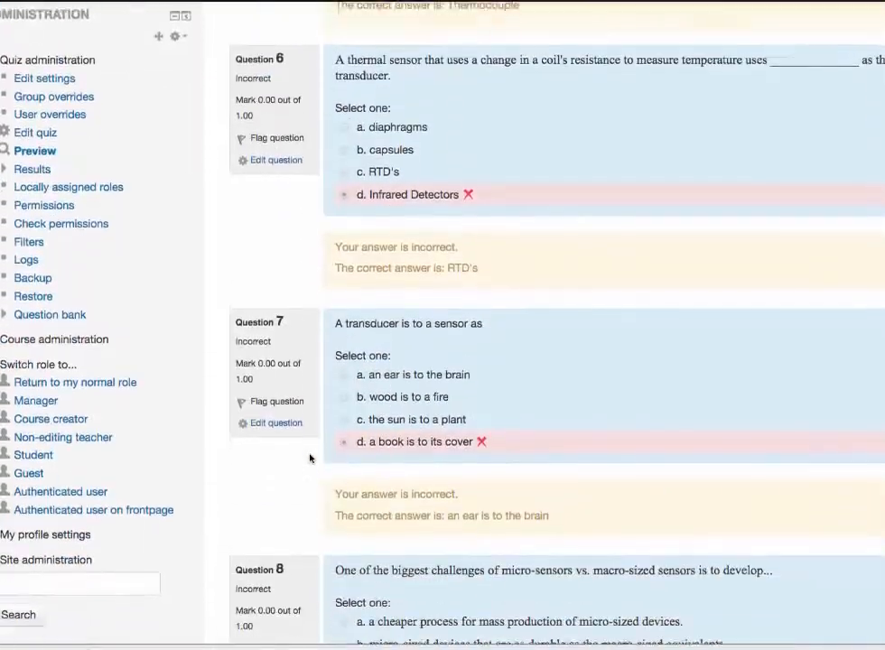
scroll(310, 458, down, 5)
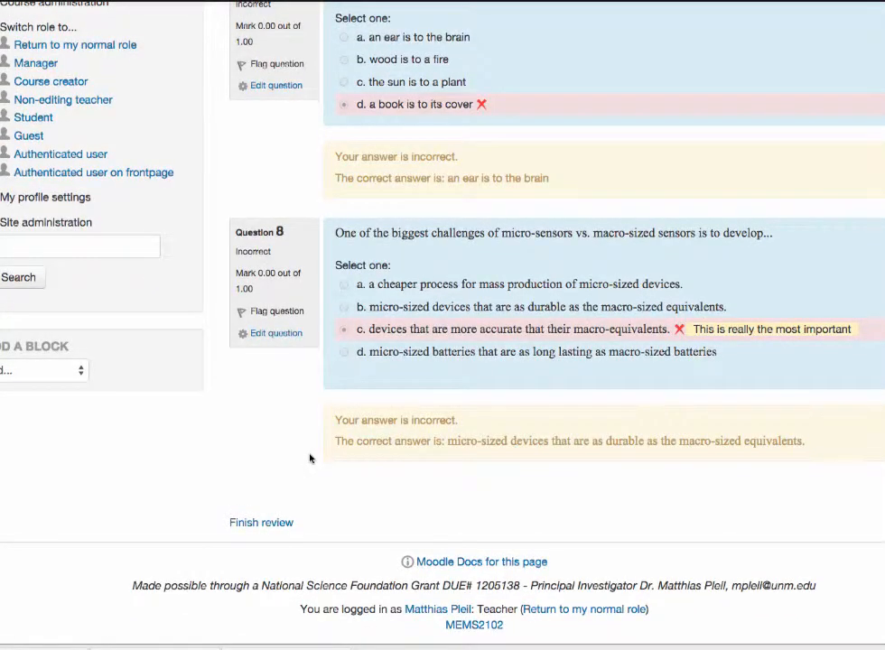
click(252, 523)
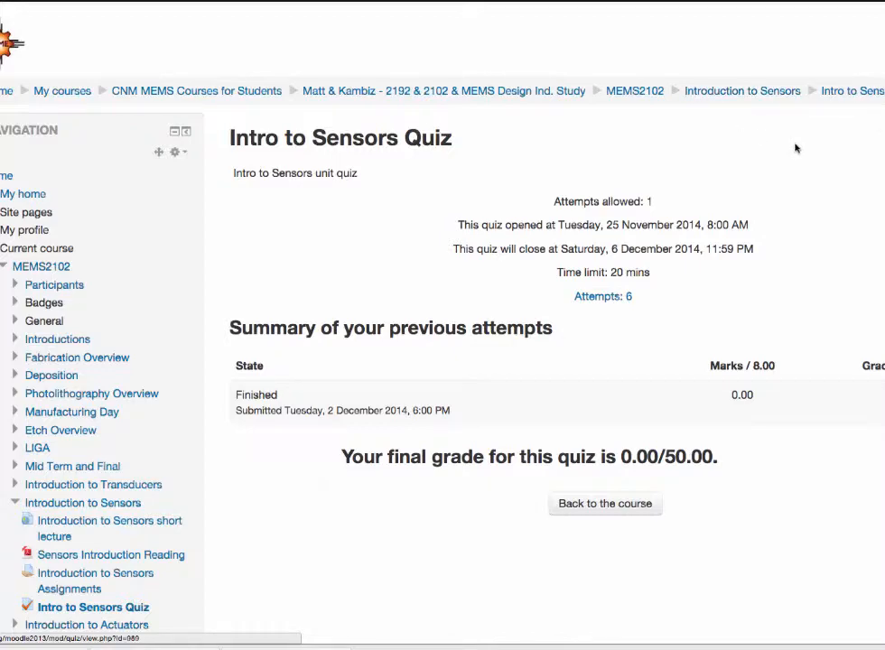
click(729, 93)
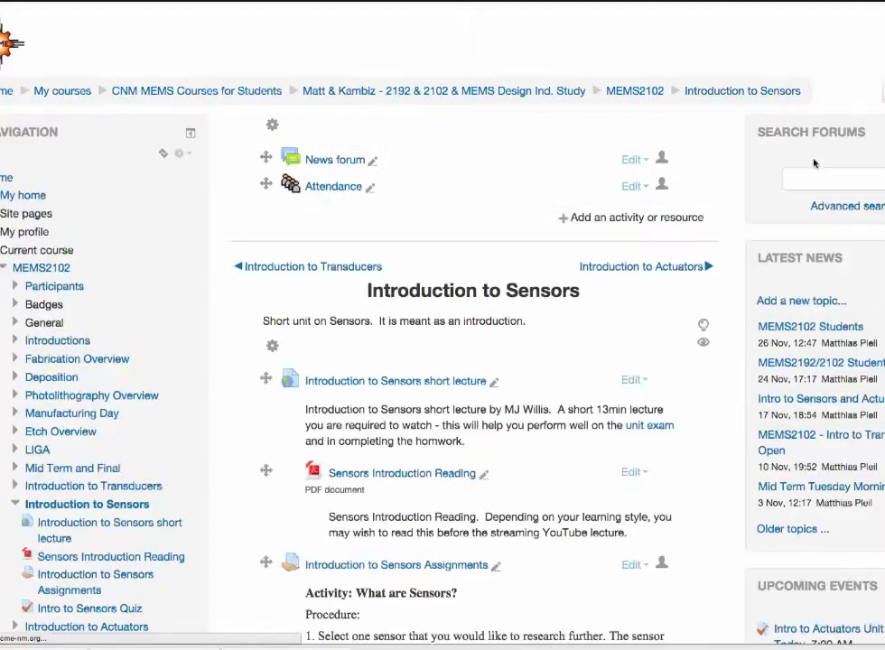
scroll(813, 163, down, 10)
scroll(813, 166, down, 5)
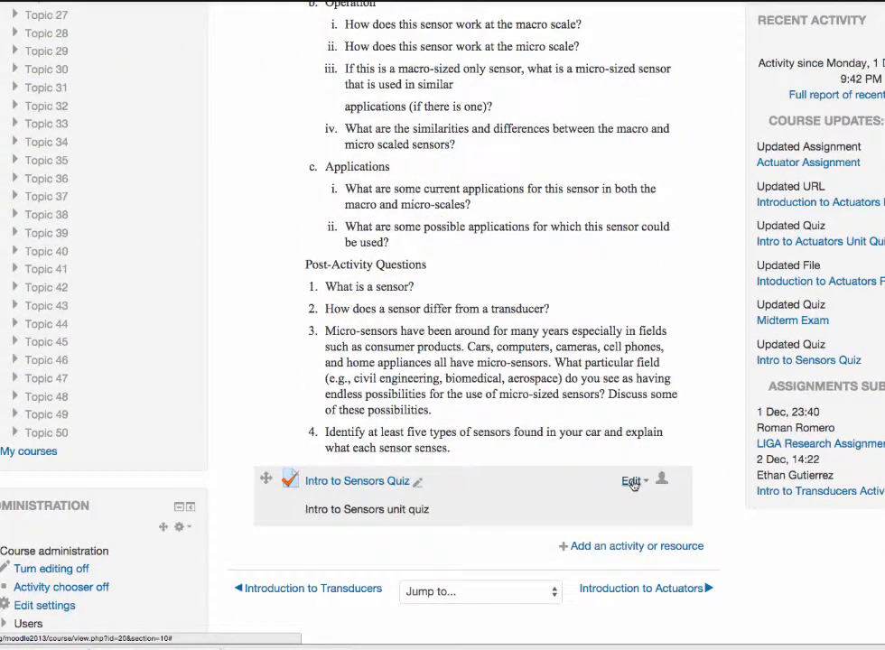
click(632, 482)
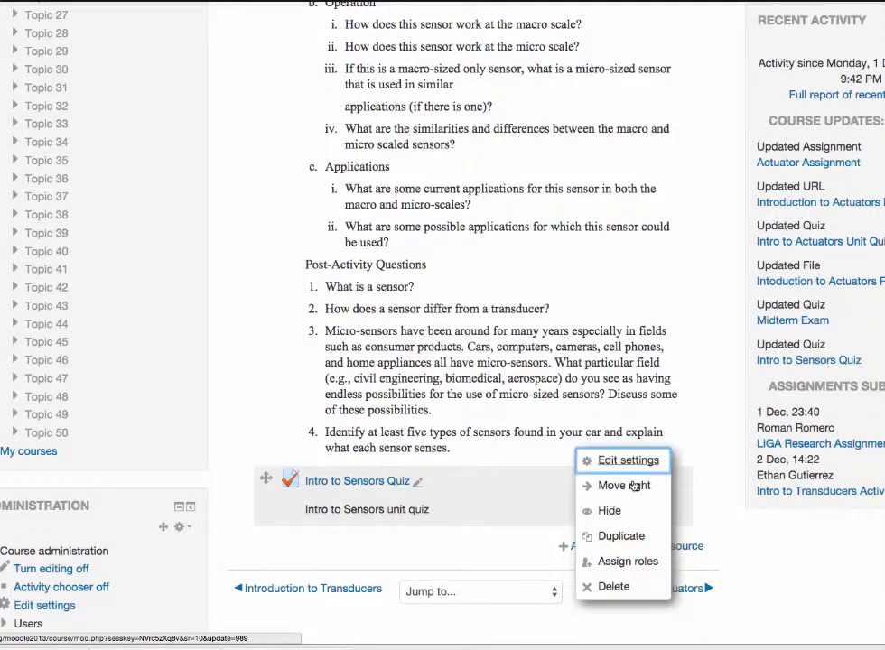
click(619, 462)
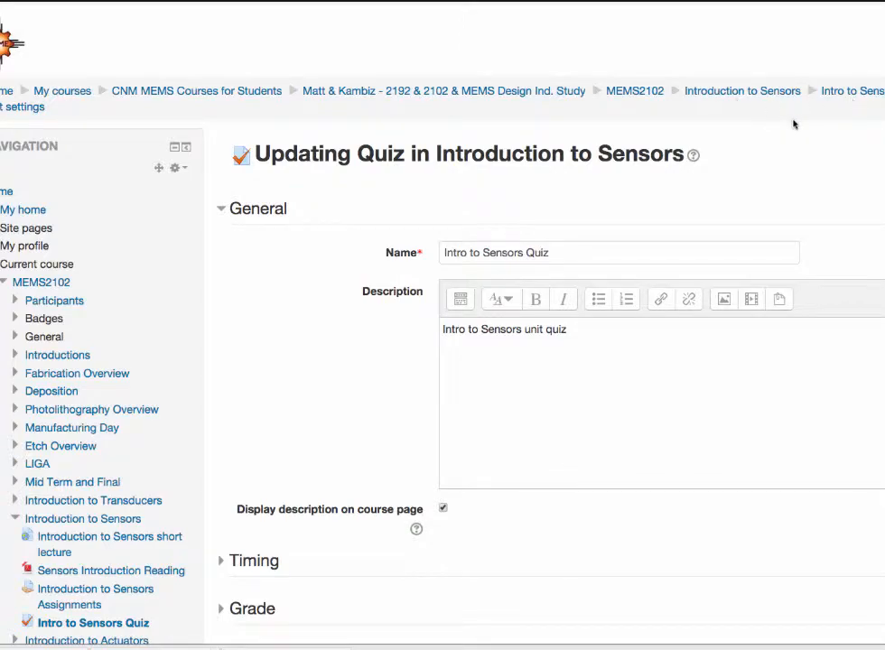
scroll(795, 123, down, 15)
scroll(812, 131, up, 10)
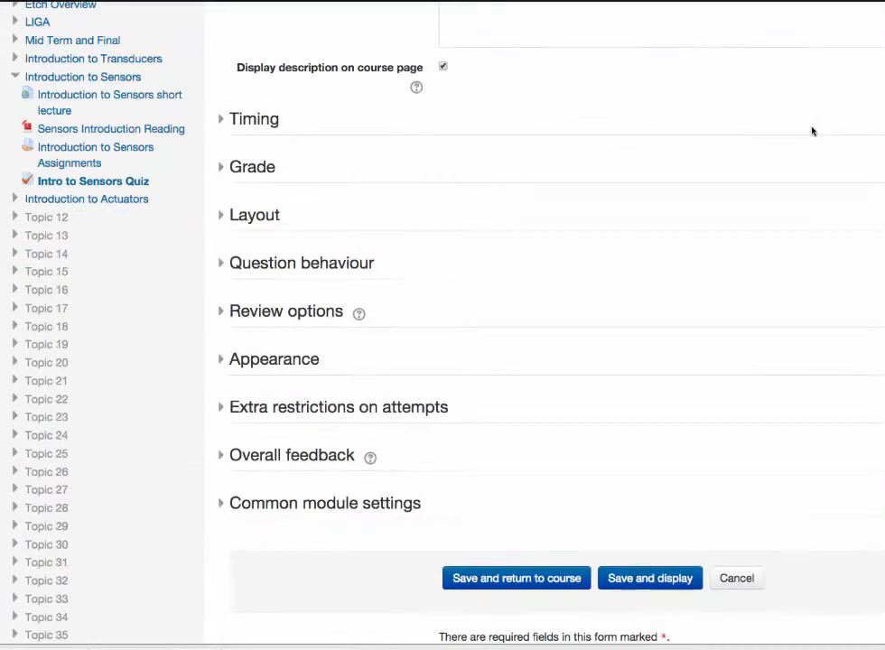
click(739, 578)
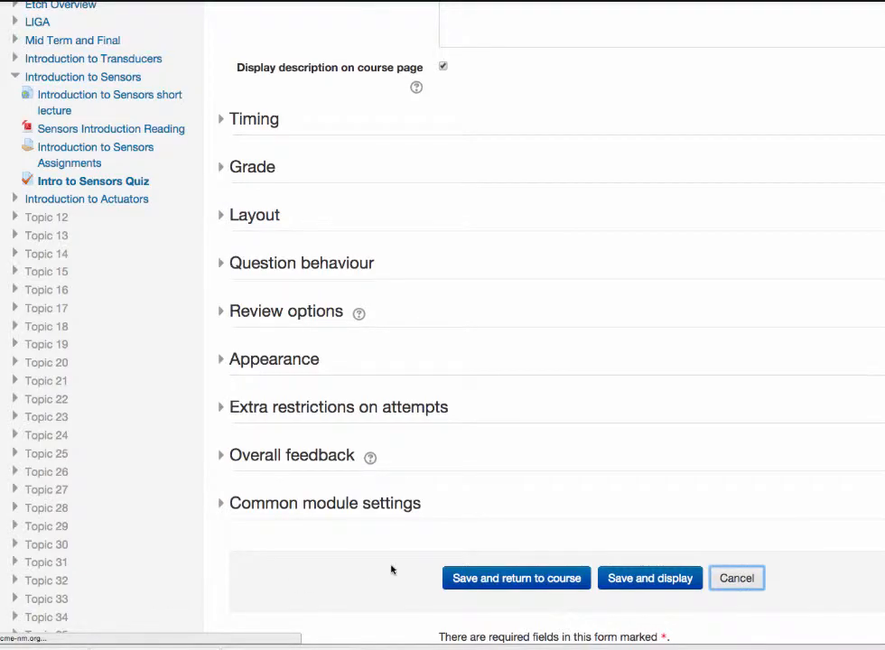
scroll(391, 569, down, 5)
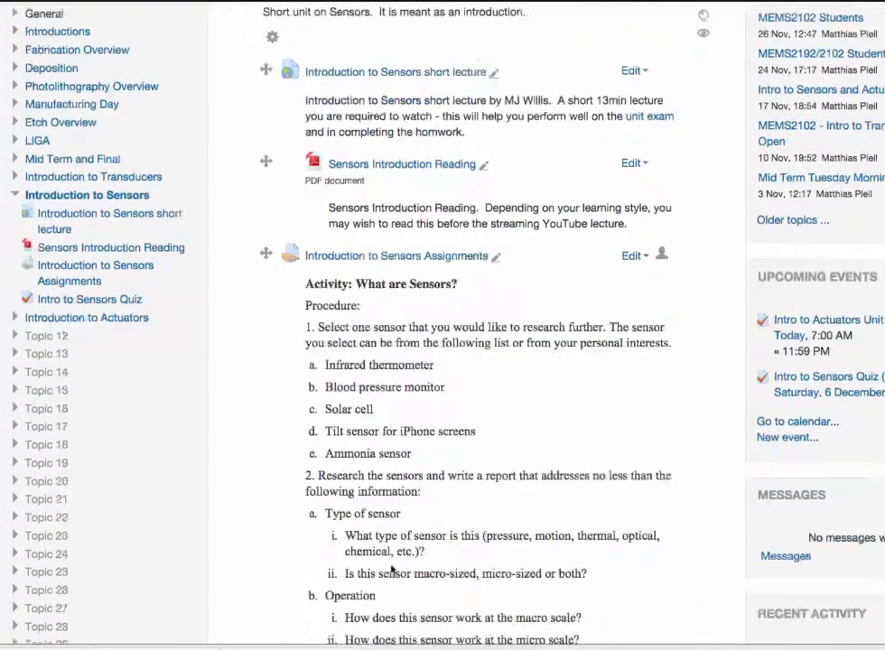
scroll(391, 569, down, 7)
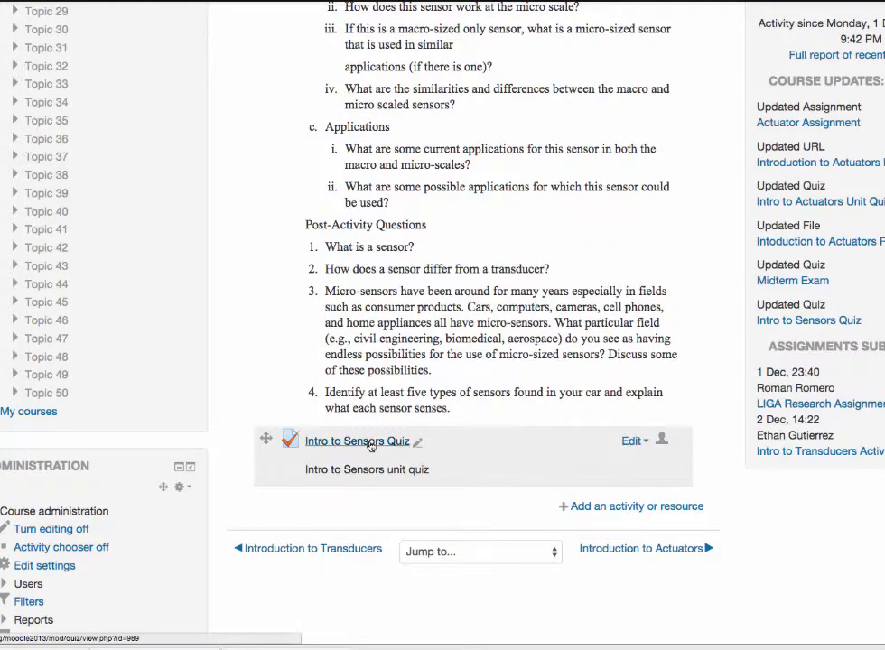
click(371, 443)
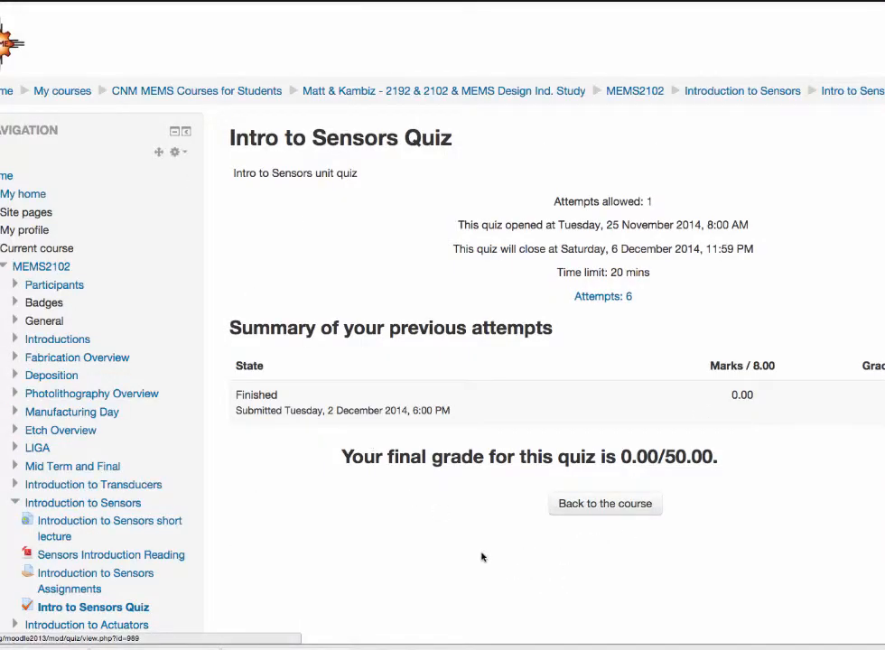
Step: Open the Intro to Sensors Quiz's settings for editing from its quiz administration options
scroll(482, 557, down, 4)
scroll(482, 557, up, 3)
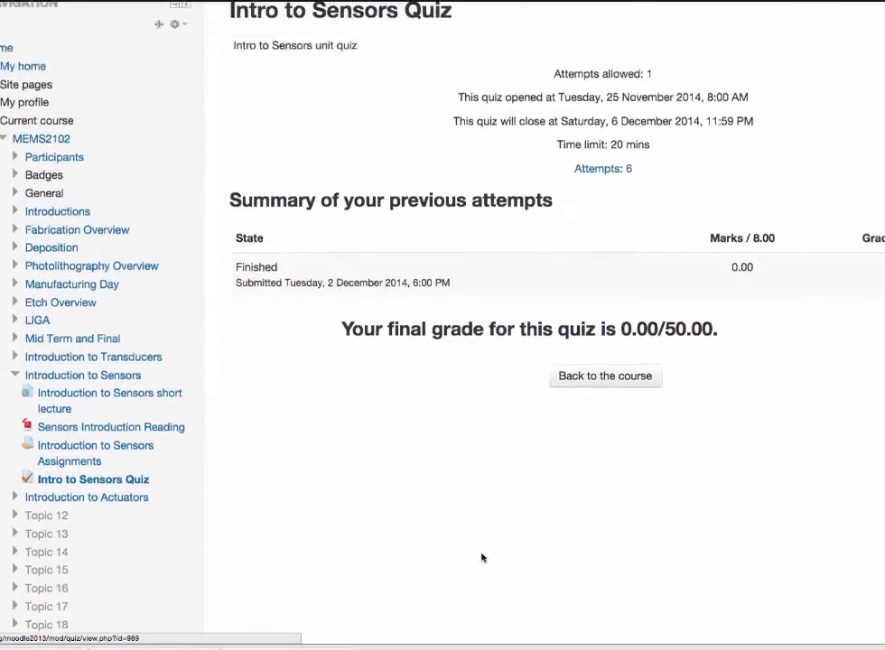
scroll(482, 558, down, 7)
scroll(483, 557, down, 9)
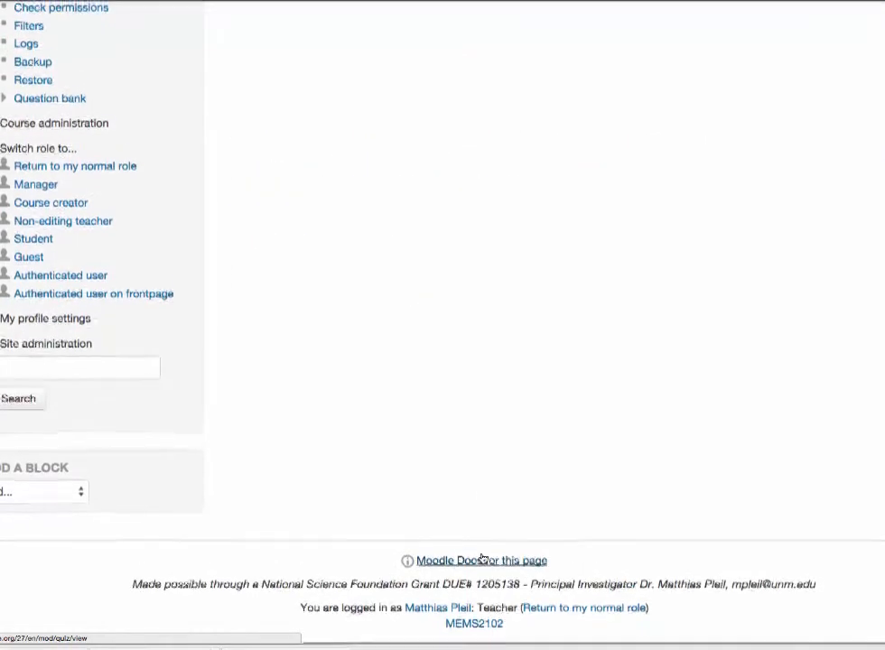
scroll(482, 558, up, 1)
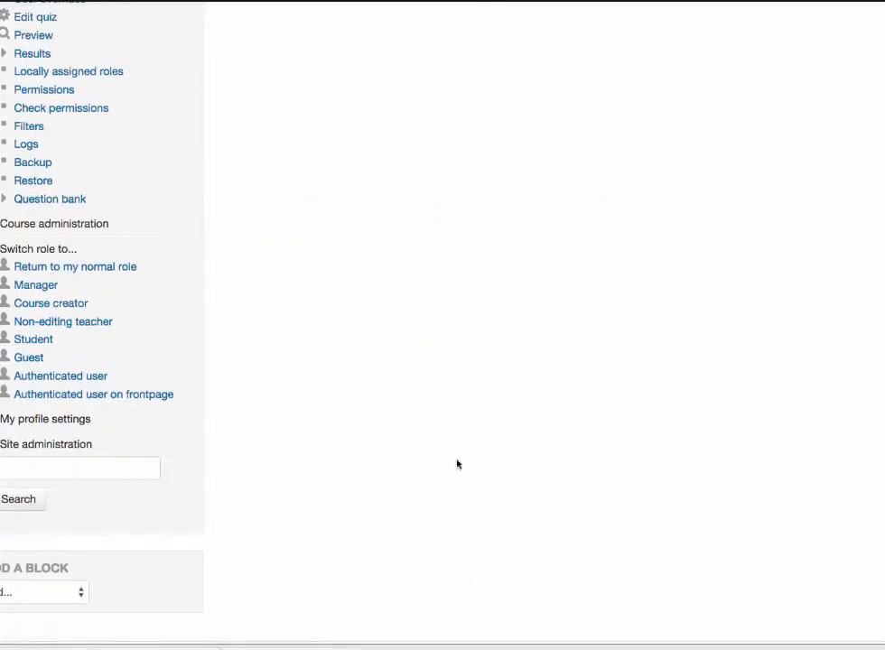
scroll(456, 464, up, 3)
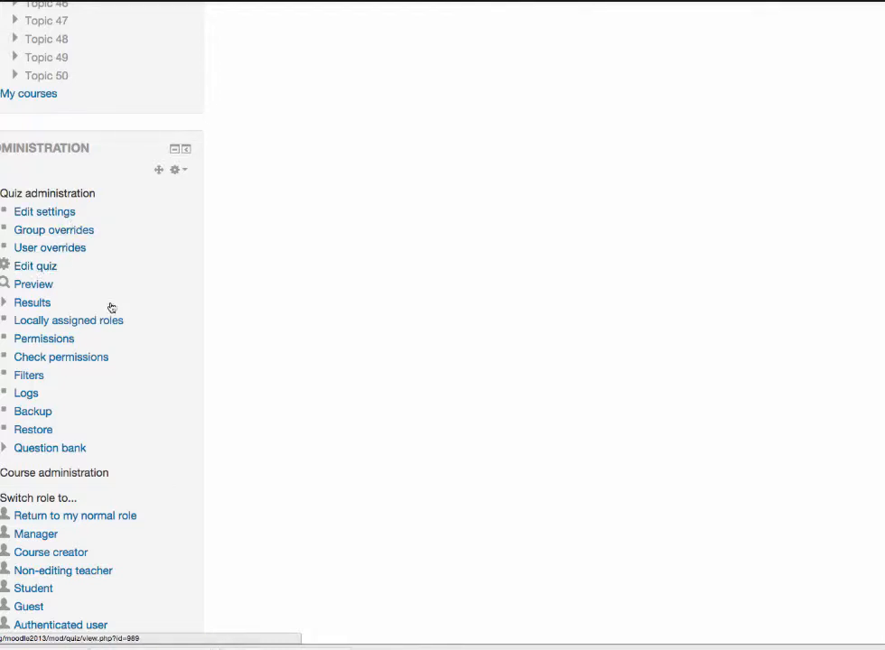
click(63, 217)
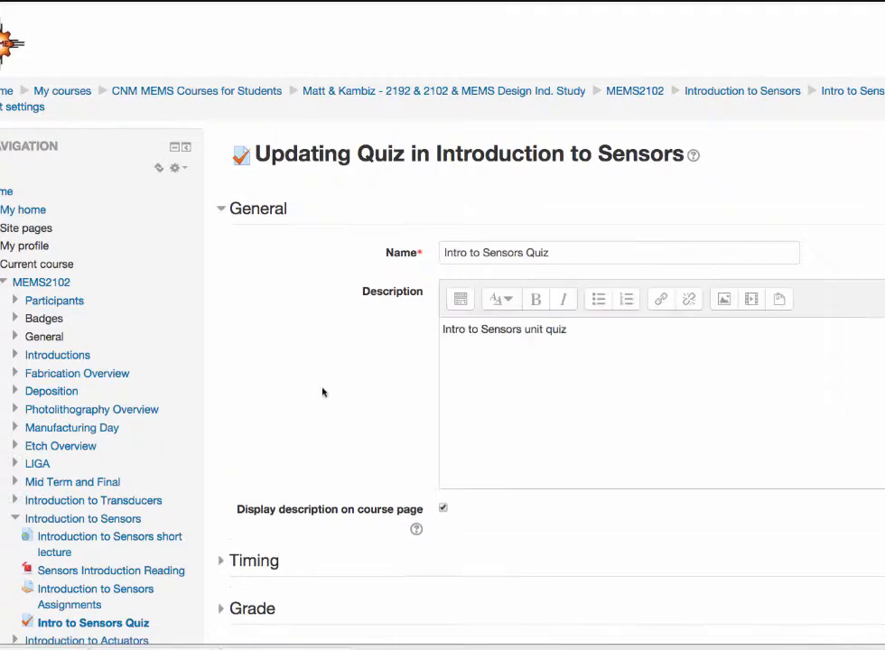
Step: Expand the quiz's Timing and Grade settings and examine the open and close dates, time limit, grade category and attempts allowed
scroll(322, 391, down, 3)
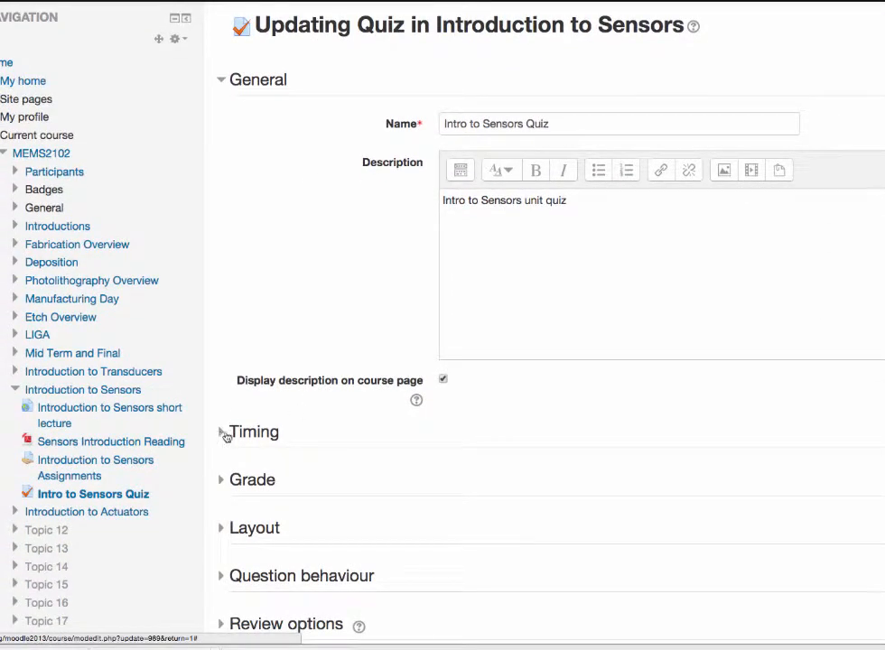
click(224, 434)
scroll(296, 545, down, 2)
scroll(297, 548, down, 4)
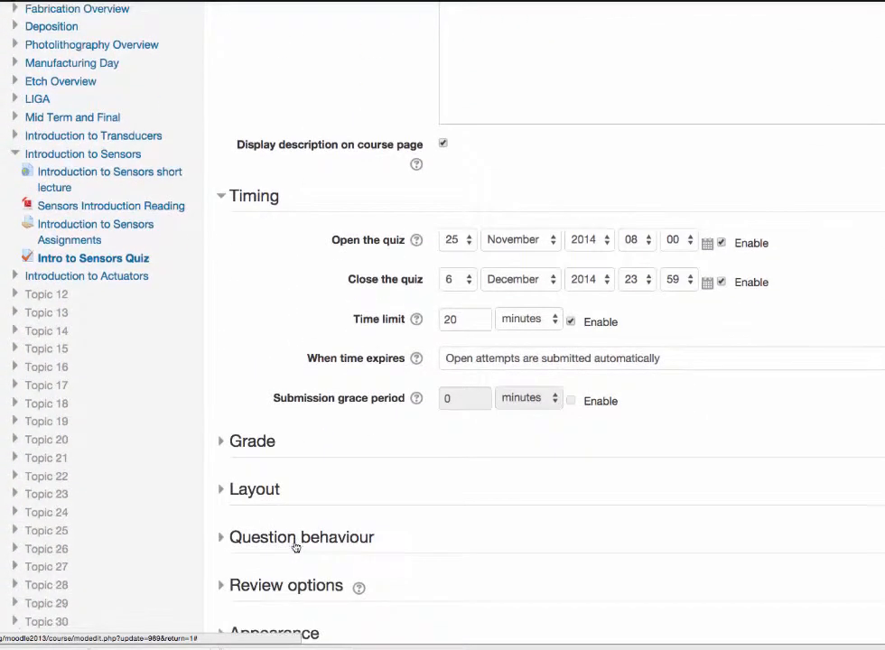
click(223, 444)
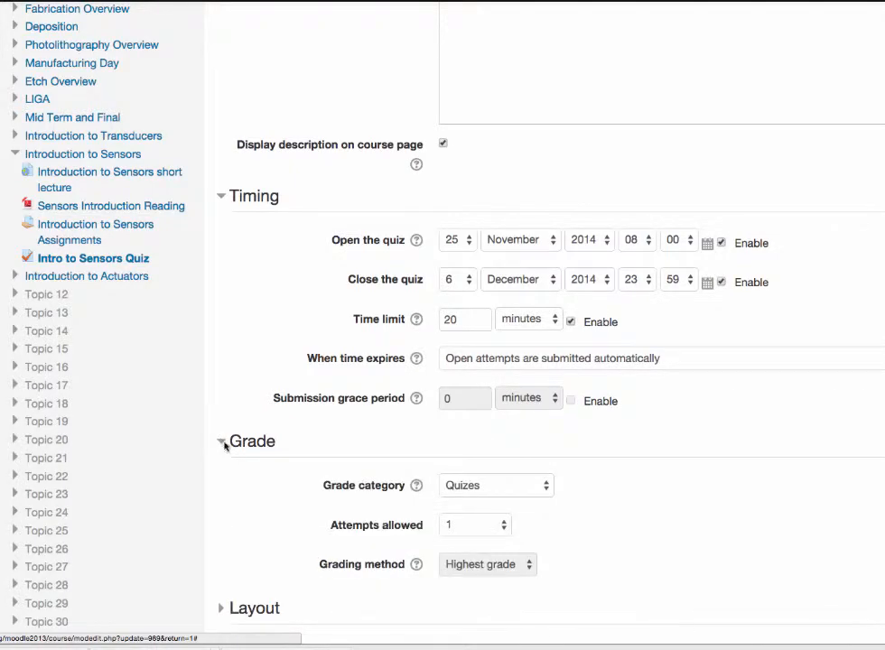
scroll(273, 531, down, 5)
scroll(272, 532, down, 1)
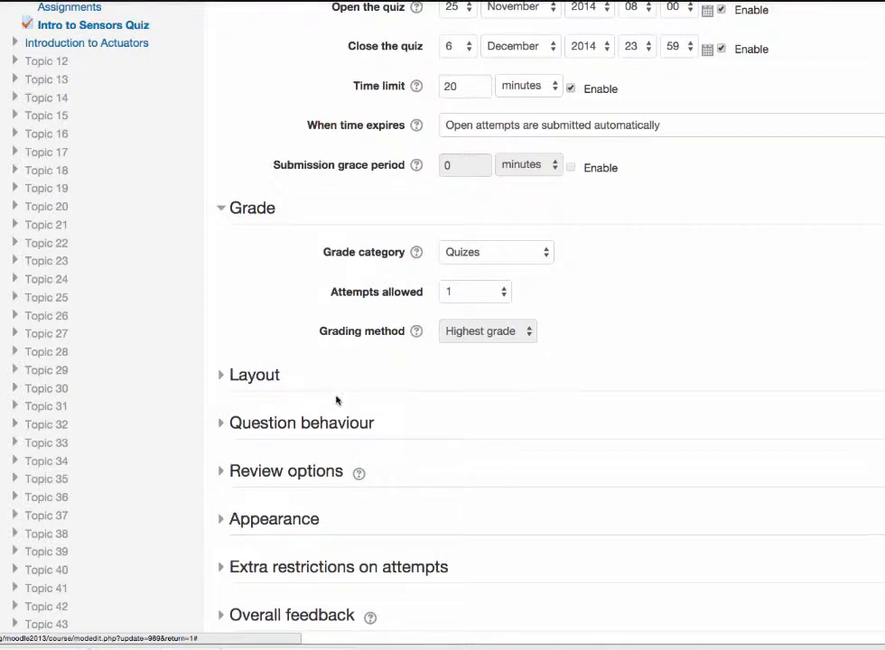
Step: Examine the quiz's name, description, opening and closing dates, 20-minute time limit and grade settings
scroll(336, 400, up, 5)
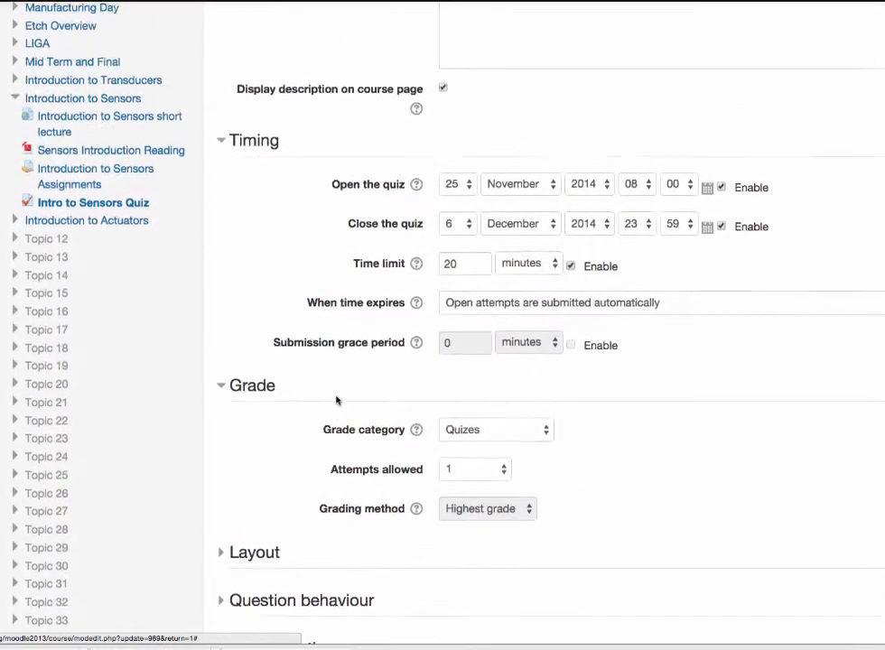
scroll(336, 400, up, 10)
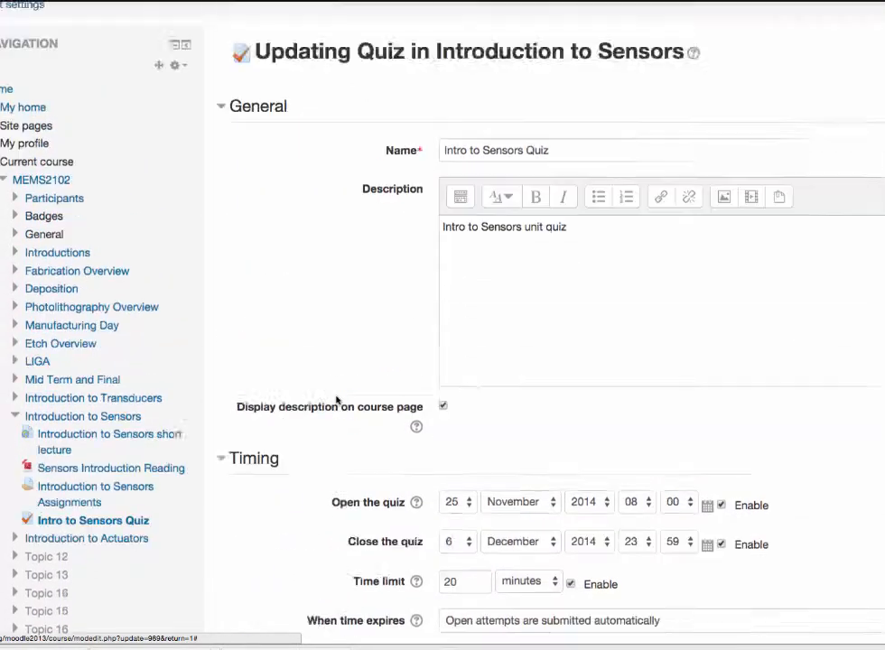
scroll(336, 400, down, 20)
scroll(336, 400, up, 8)
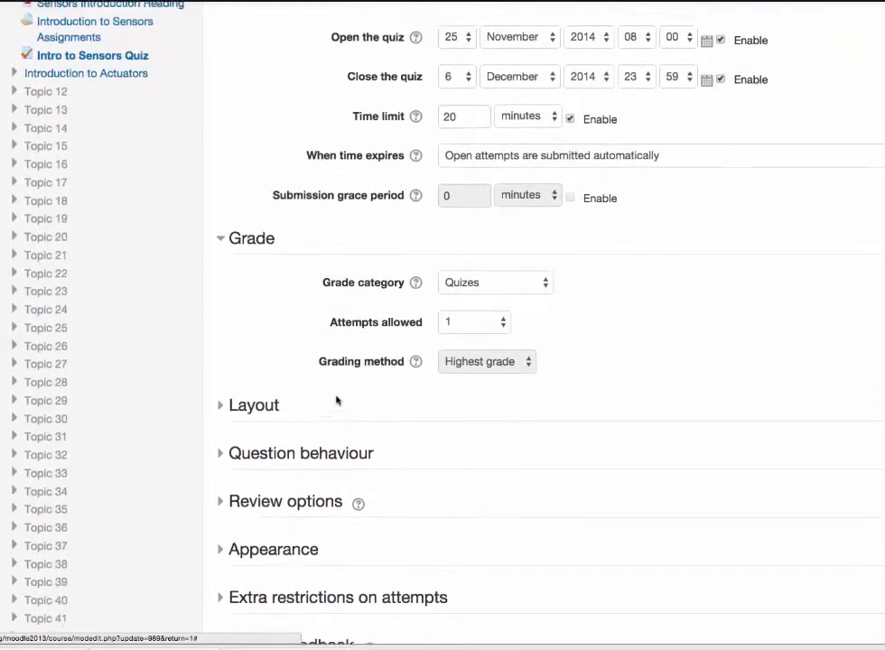
scroll(336, 400, up, 5)
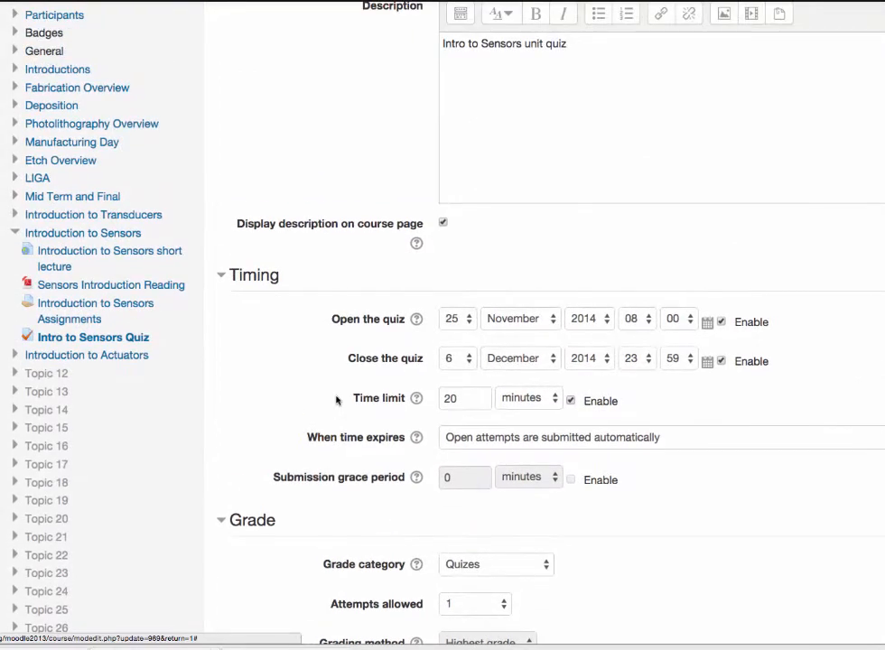
scroll(336, 400, down, 5)
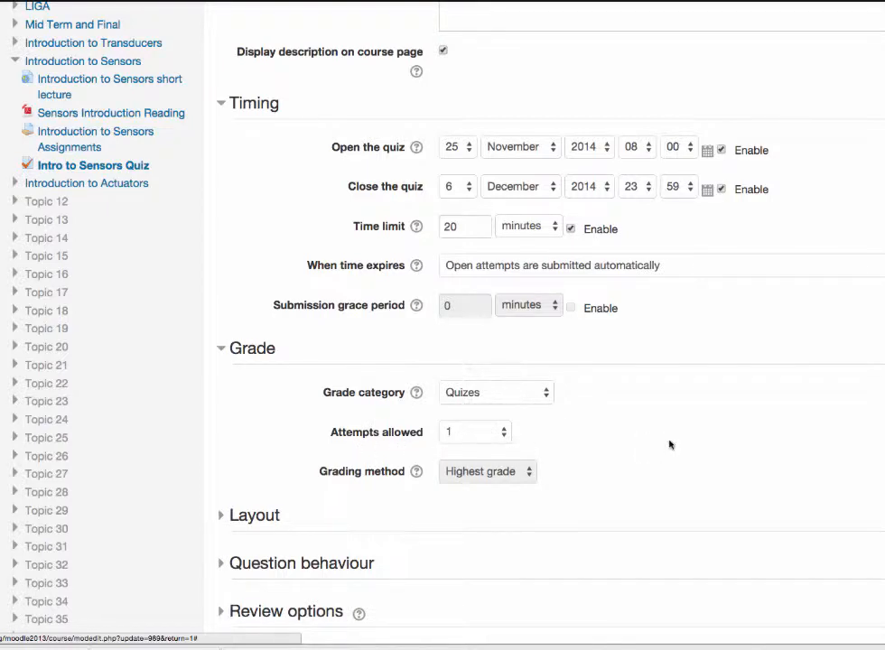
scroll(668, 443, down, 3)
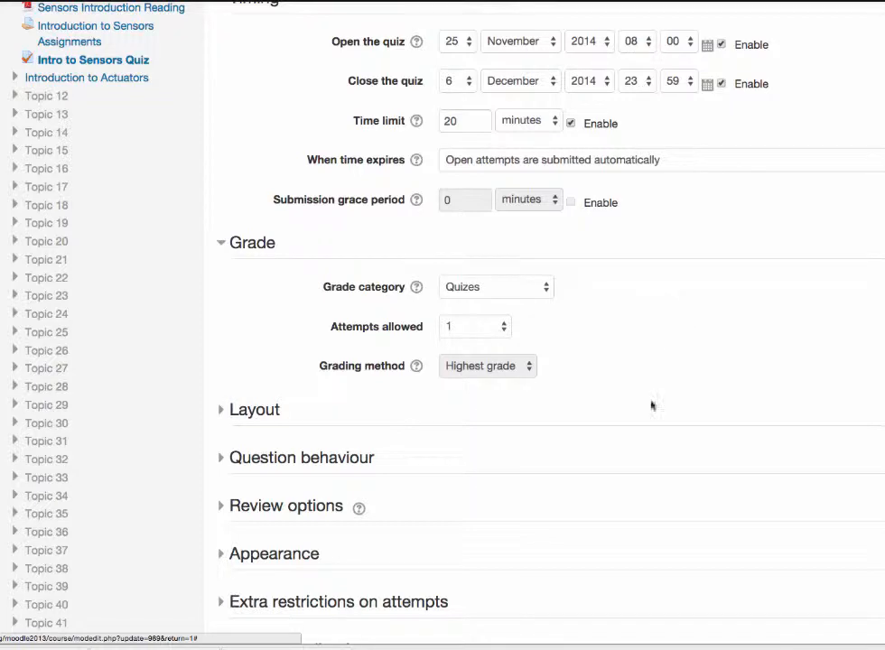
scroll(652, 405, down, 3)
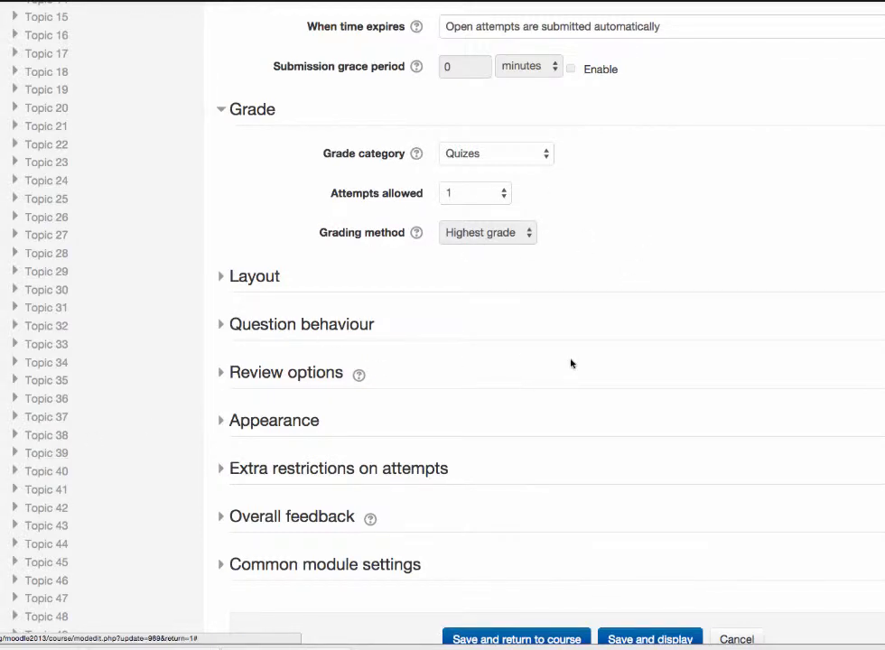
Step: Expand the quiz's Layout settings and view the options for how often a new page starts, keeping Every question
scroll(571, 363, down, 2)
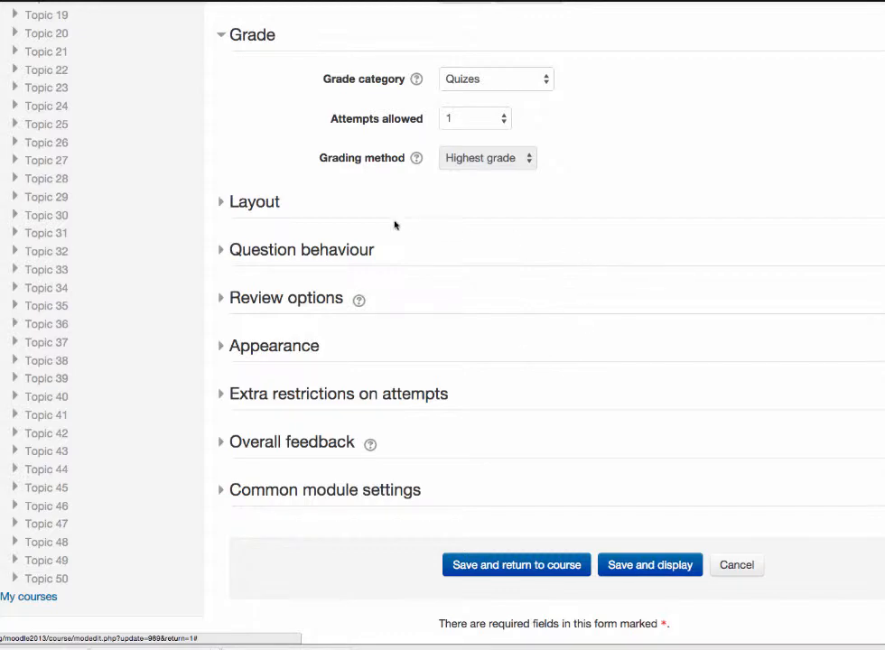
click(230, 206)
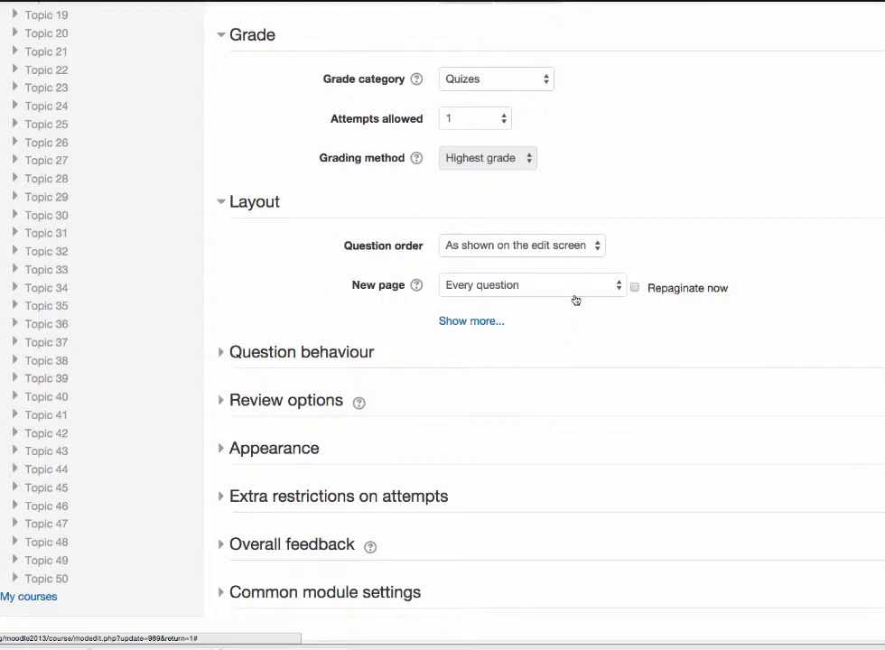
click(618, 287)
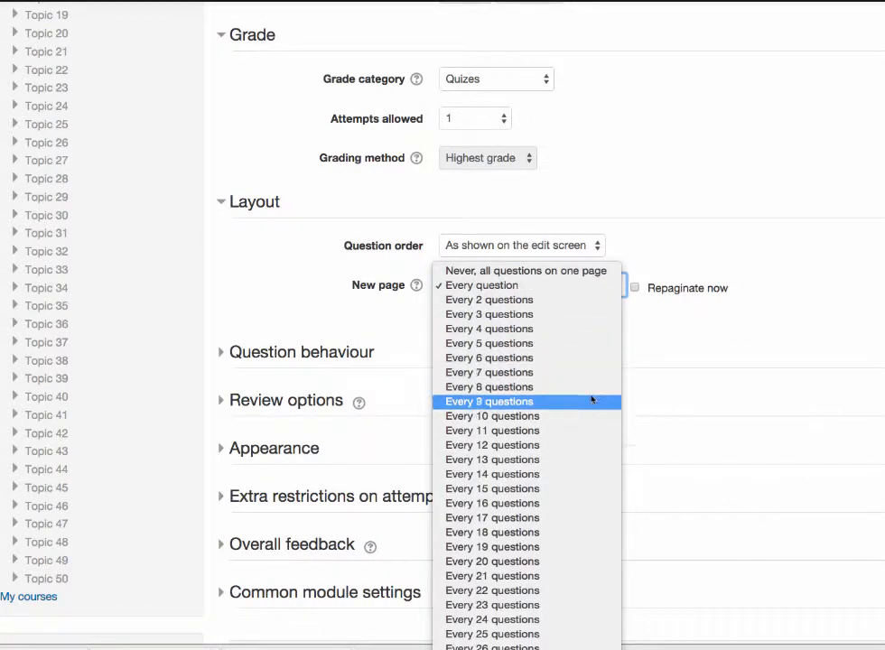
click(731, 344)
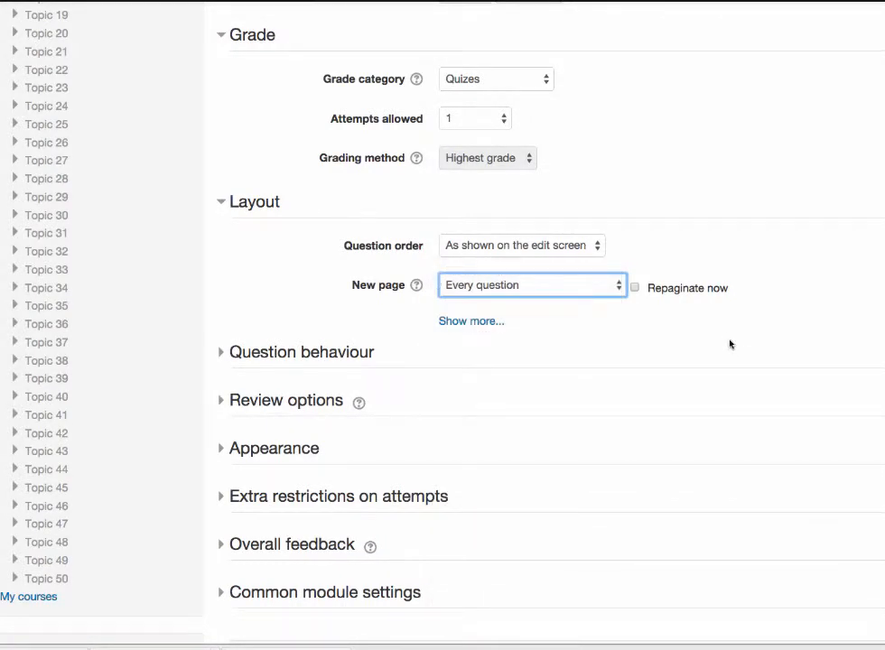
Step: Expand the Question behaviour settings, read the help on Shuffle within questions and close it
scroll(604, 354, down, 2)
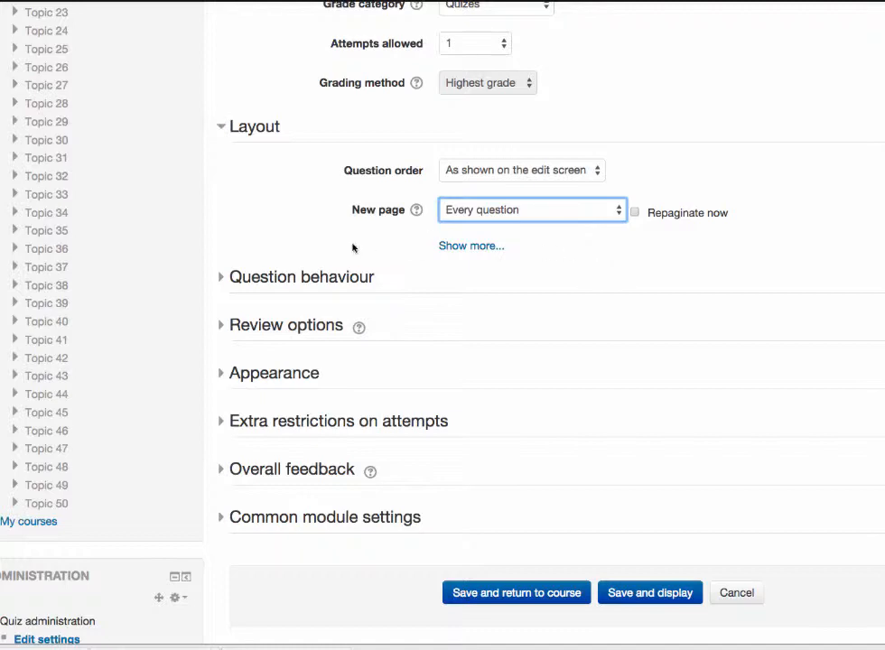
click(285, 276)
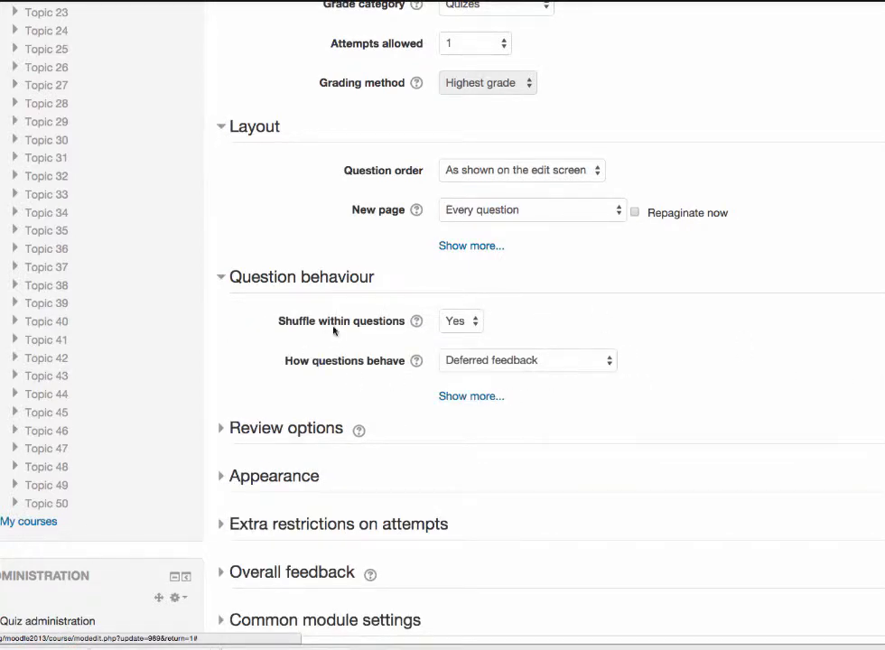
click(416, 322)
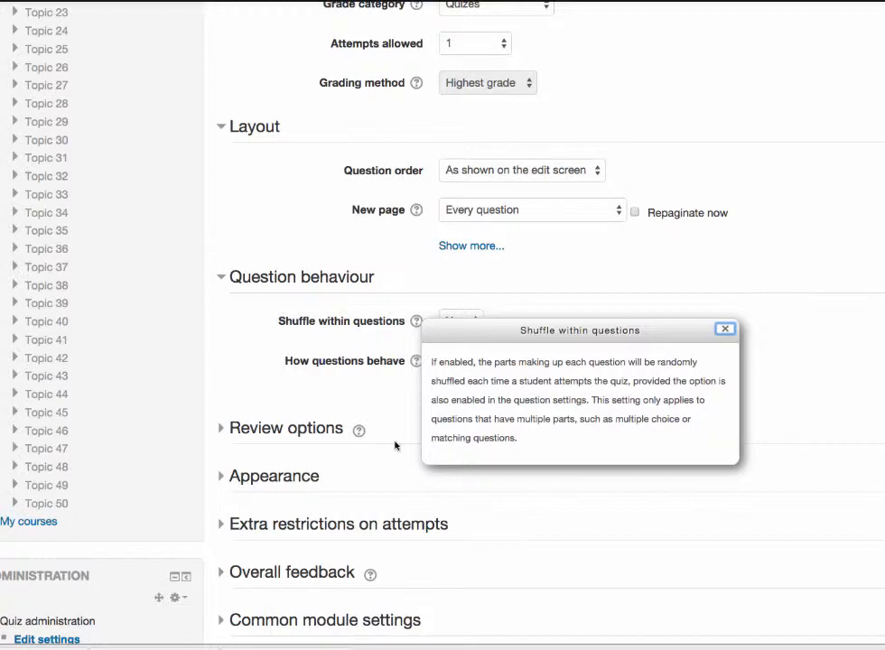
click(212, 378)
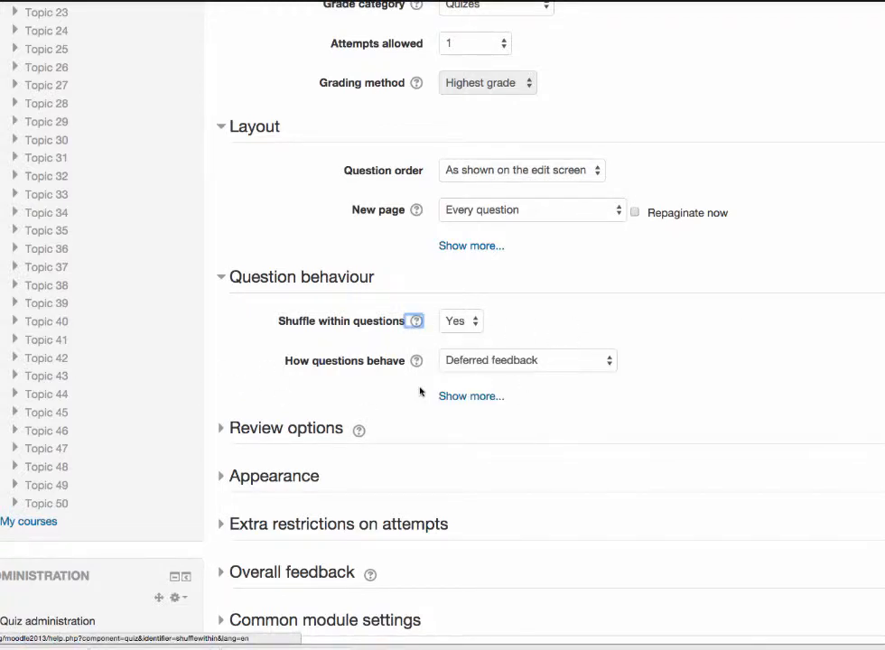
click(648, 378)
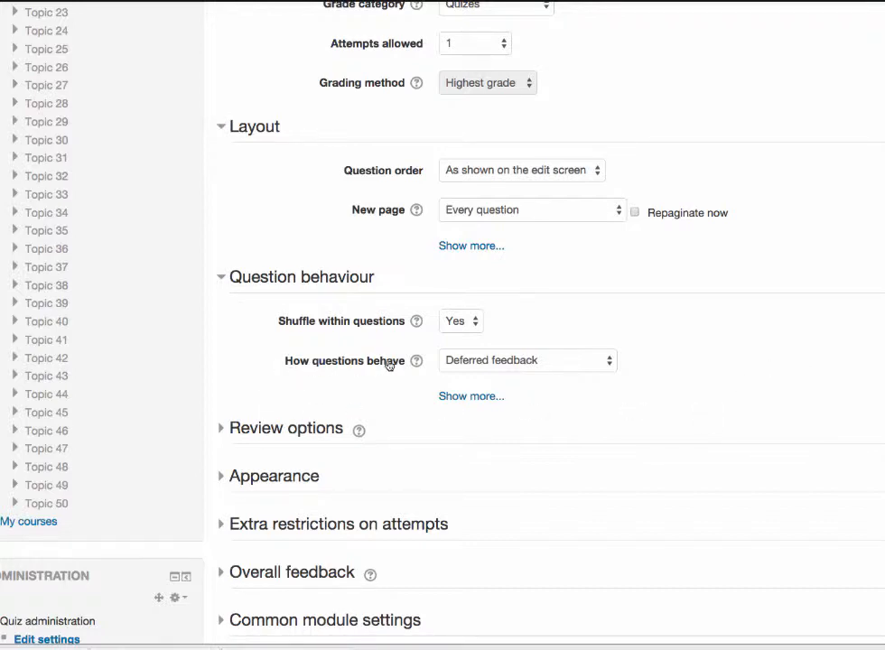
Step: Read the help on How questions behave, covering deferred feedback and interactive modes, and close it
click(416, 360)
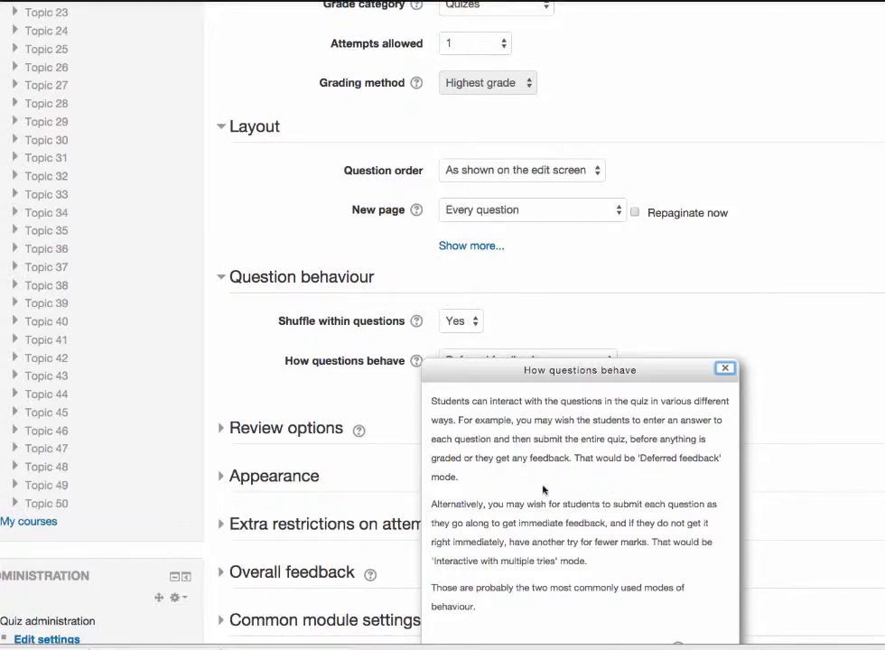
scroll(633, 479, down, 3)
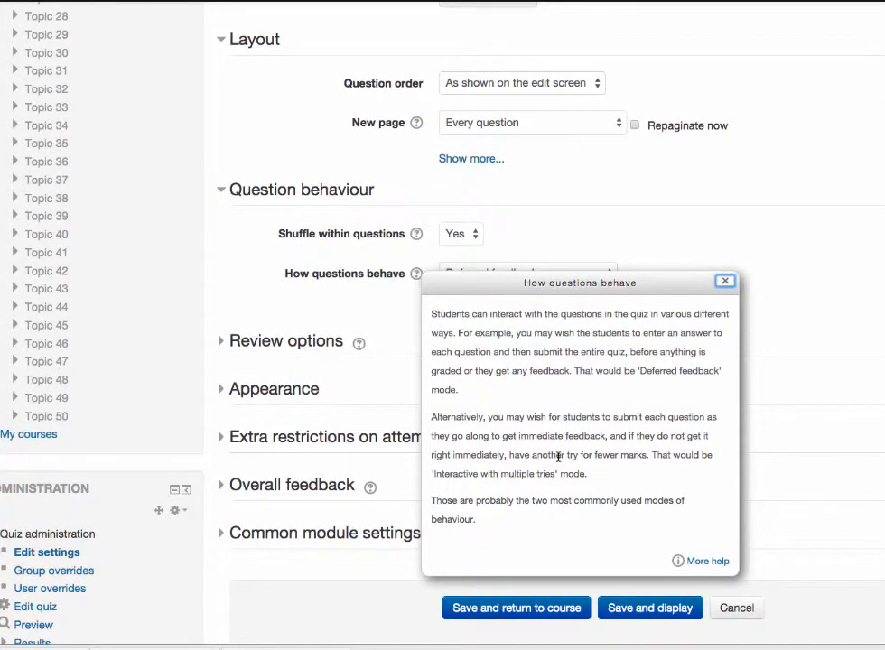
scroll(562, 483, down, 2)
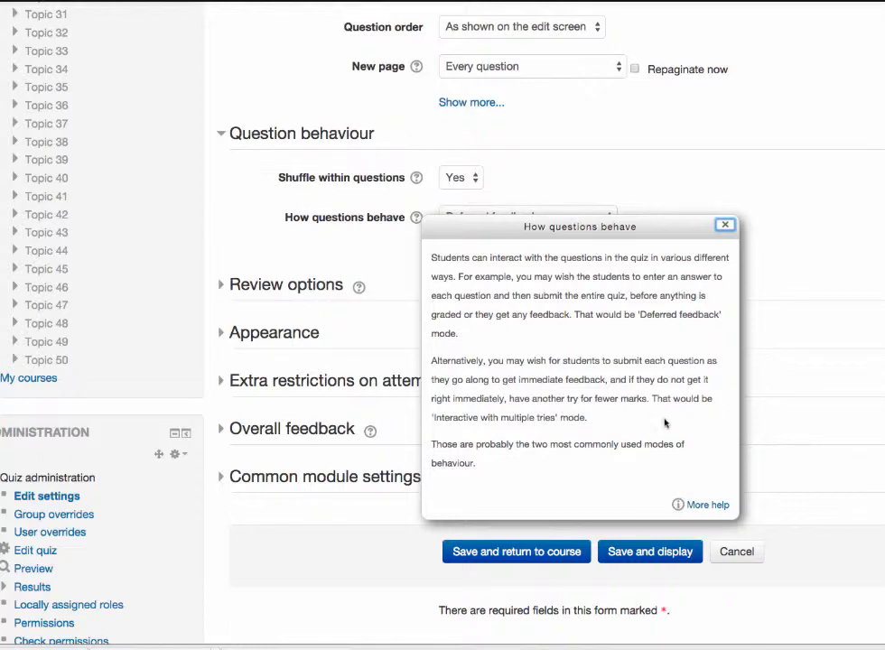
scroll(664, 417, down, 2)
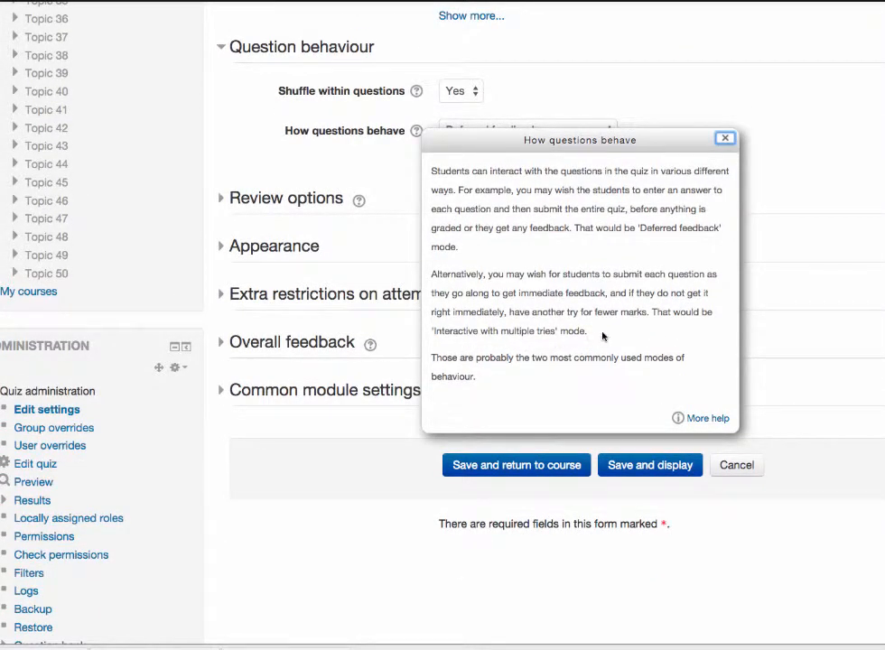
scroll(540, 385, down, 1)
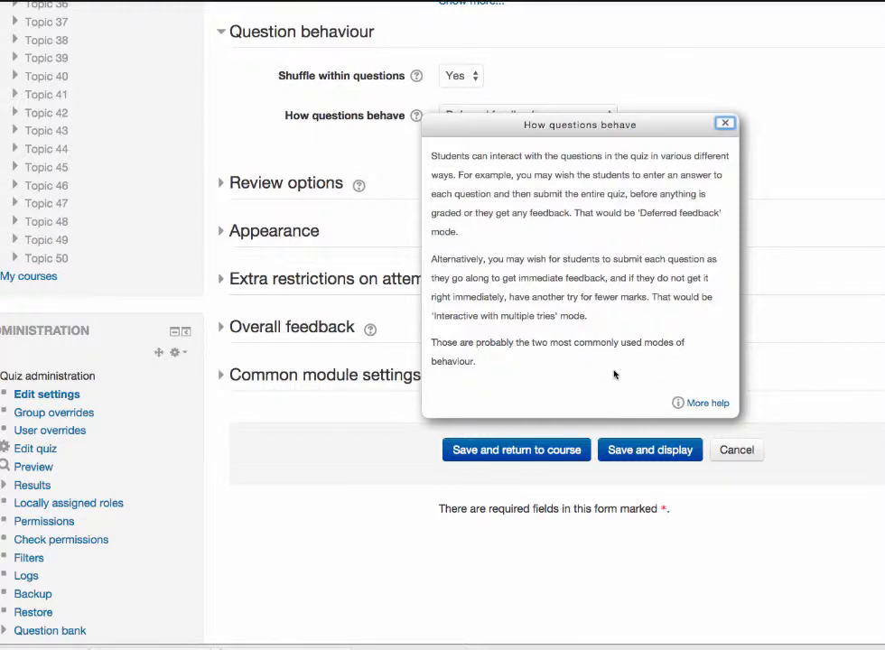
click(725, 123)
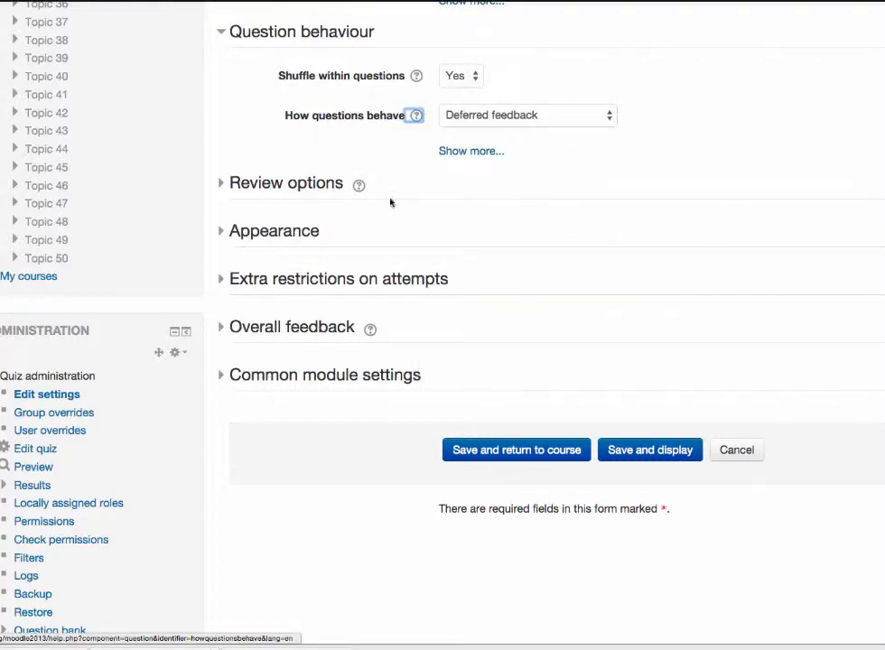
Step: Reveal the additional Question behaviour setting, read the help on Each attempt builds on the last and close it
click(470, 152)
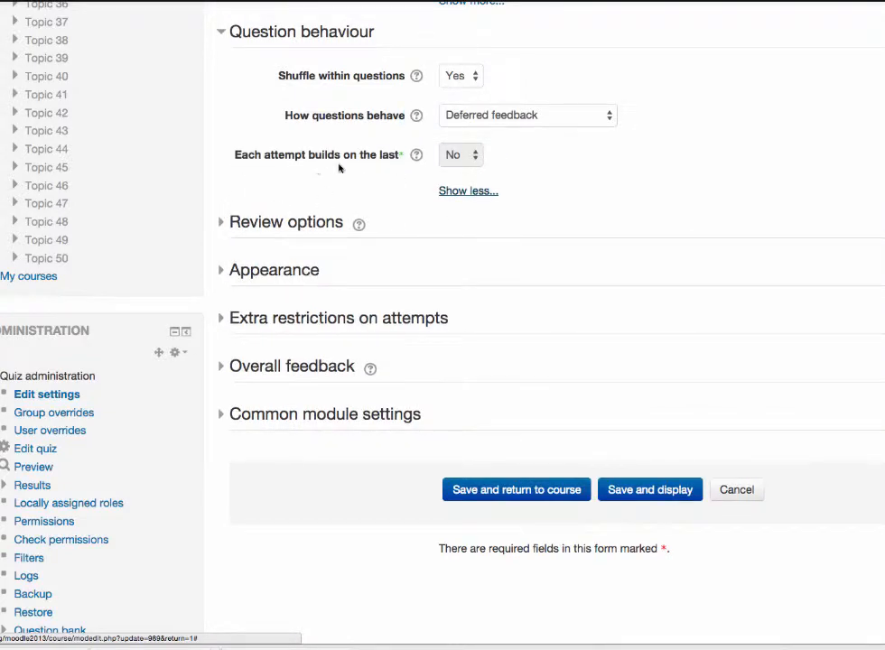
click(416, 155)
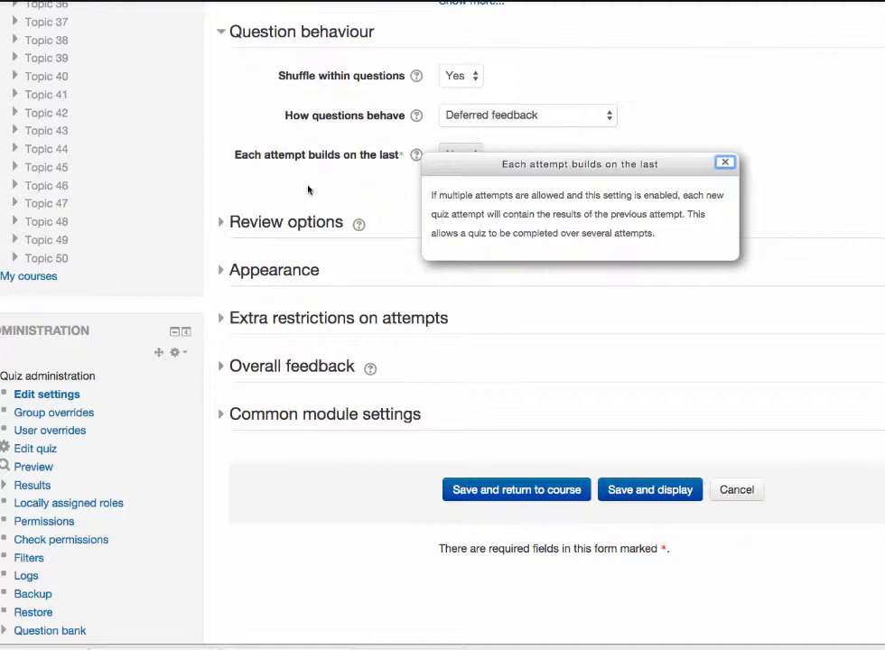
click(726, 165)
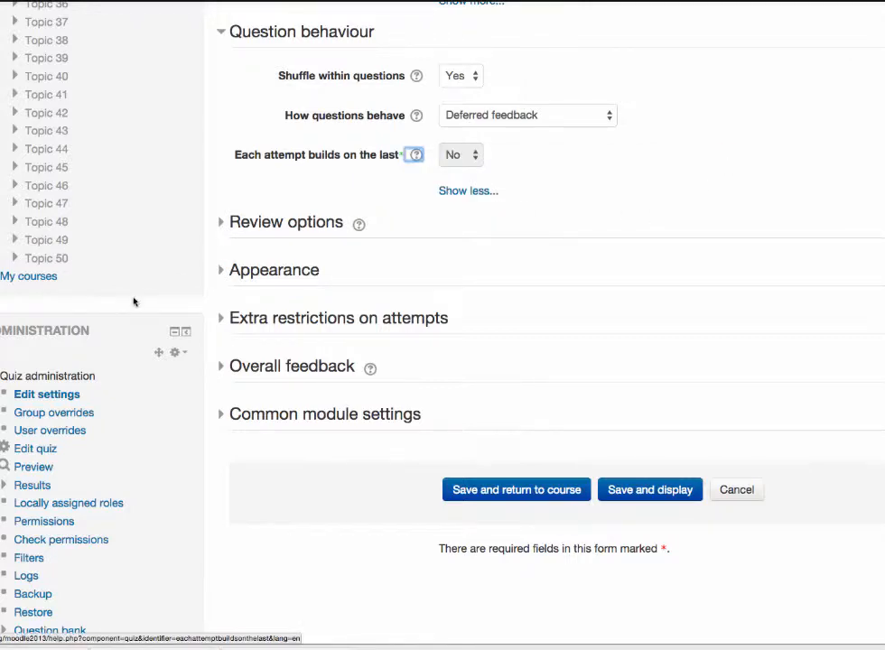
Step: Expand the Review options and Appearance settings and examine what students can review and how the quiz is displayed
click(227, 226)
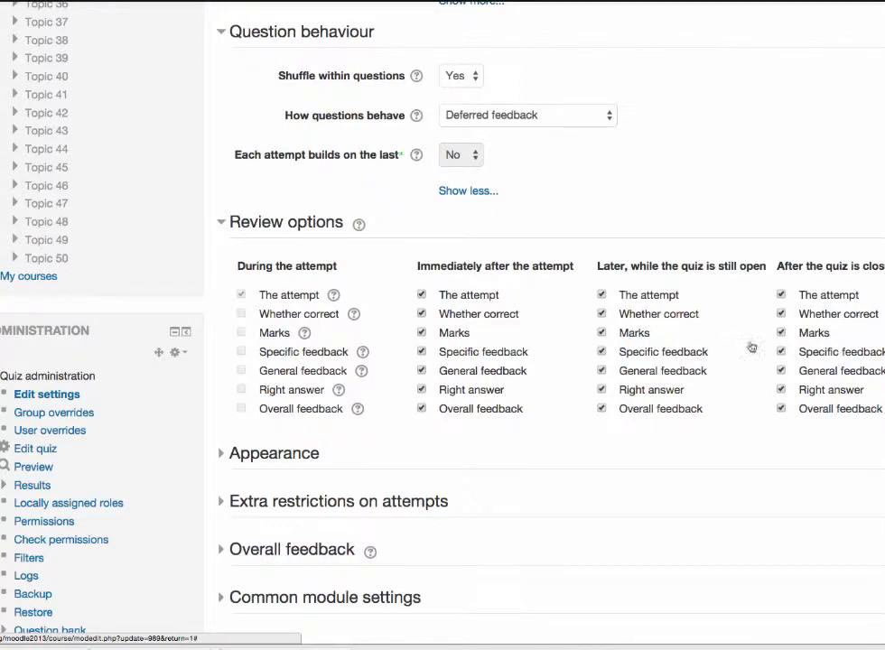
scroll(668, 443, down, 2)
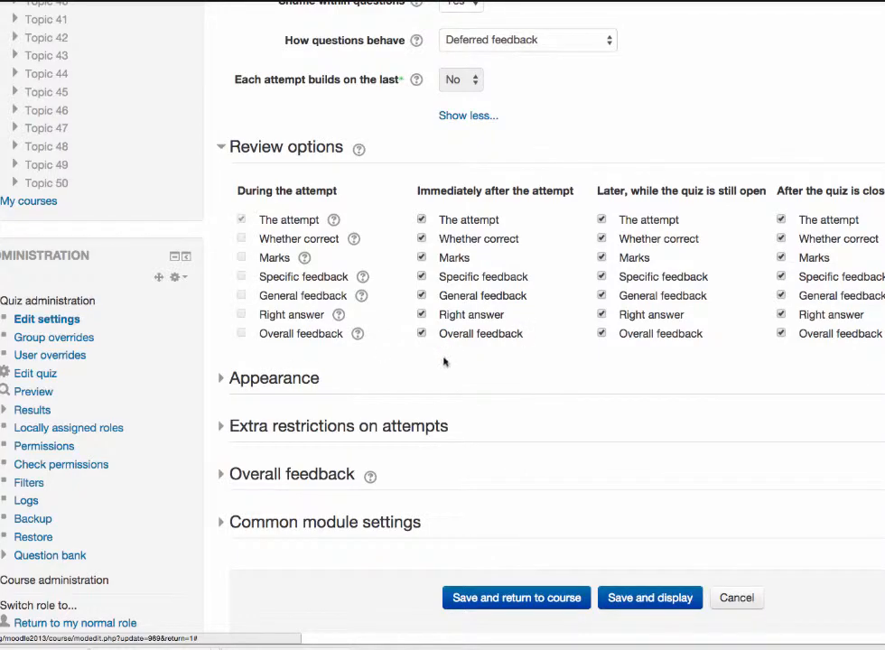
click(222, 382)
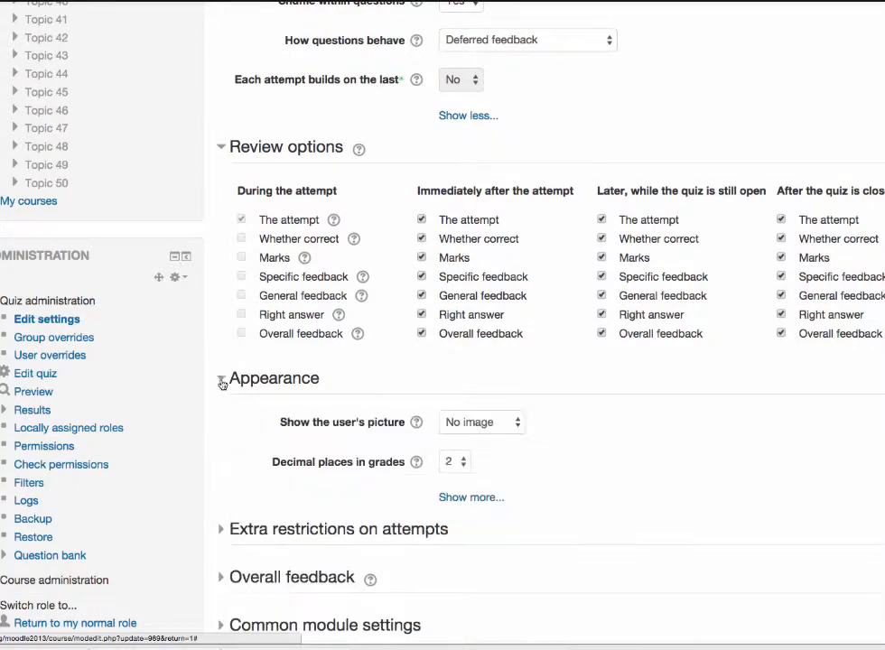
Step: Expand Extra restrictions on attempts with all its options and examine the password, network address, enforced delay and browser security settings
scroll(263, 447, down, 5)
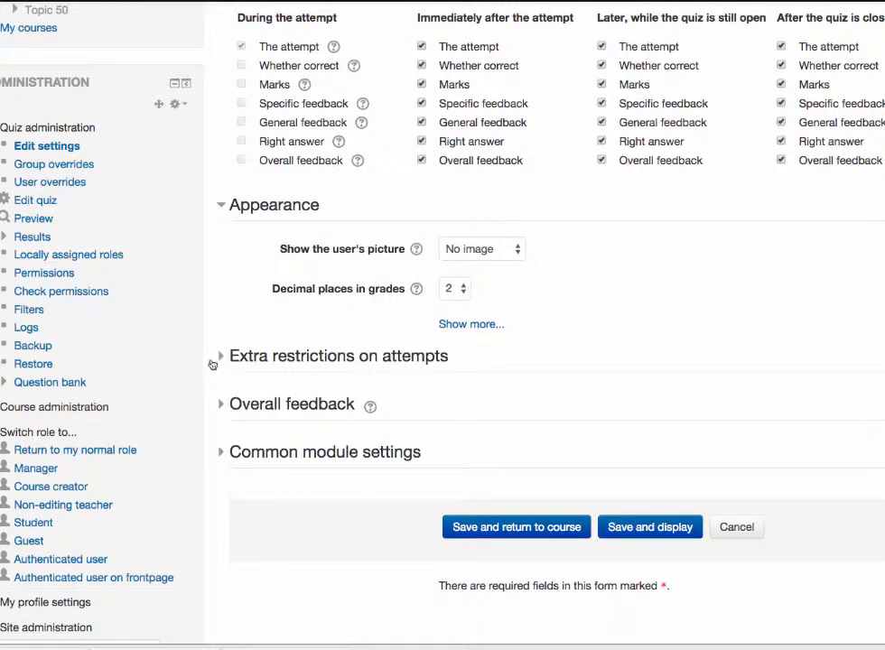
click(268, 357)
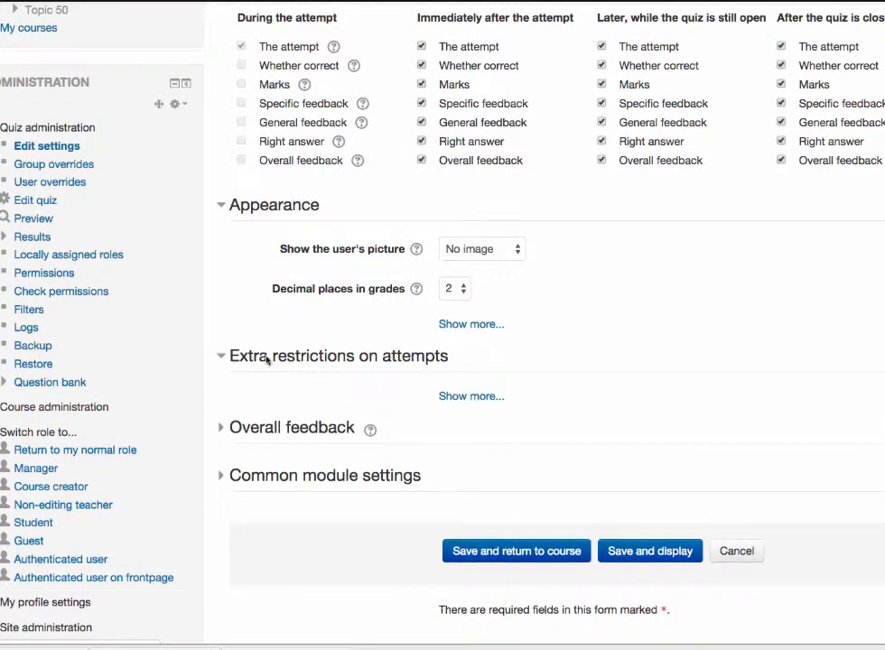
click(478, 397)
scroll(300, 481, down, 3)
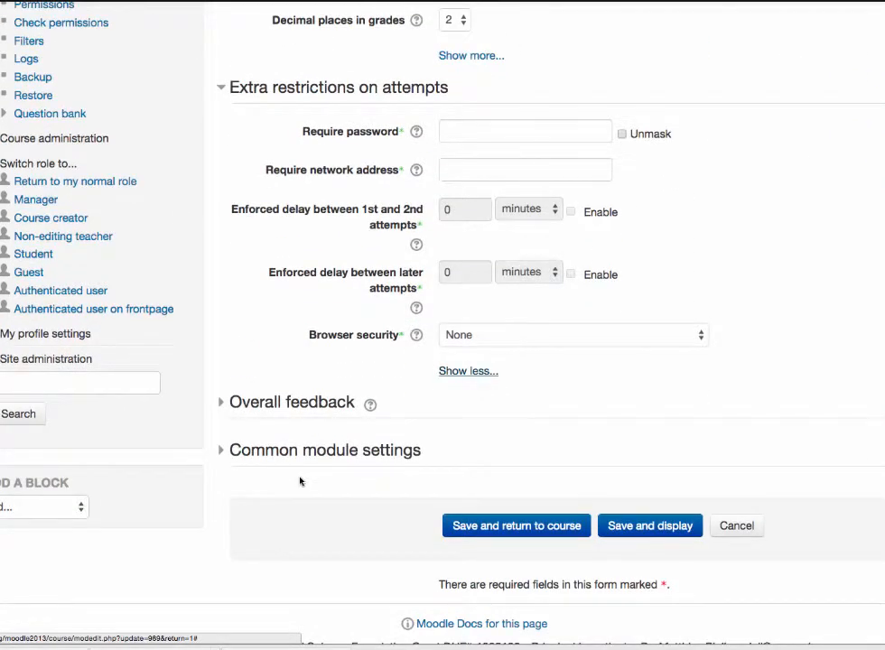
scroll(301, 482, up, 1)
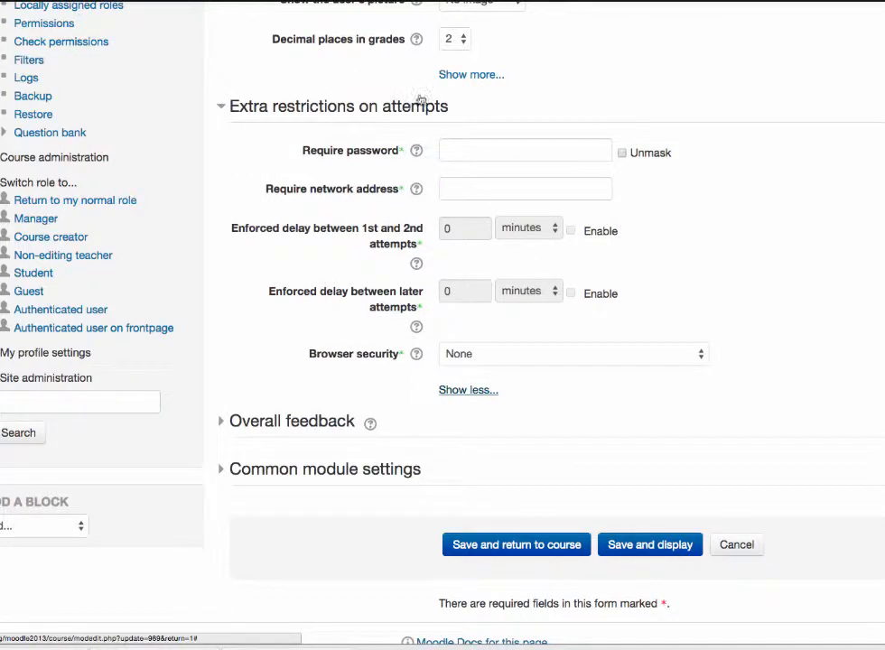
Step: Expand Overall feedback, set the first editable grade boundary to 90 and enter "Good Job!" as the feedback above it
click(259, 421)
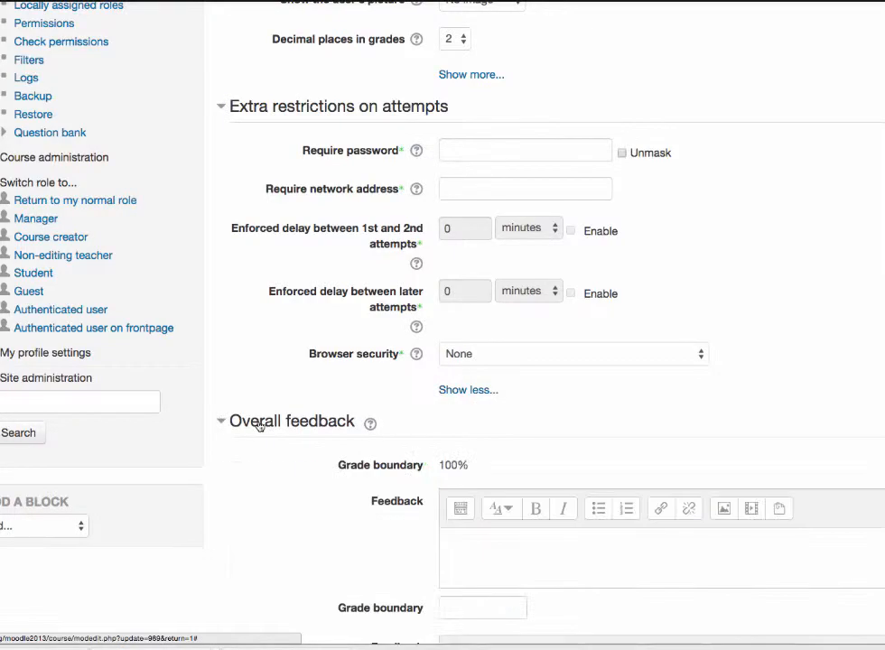
scroll(313, 531, down, 5)
scroll(312, 531, down, 2)
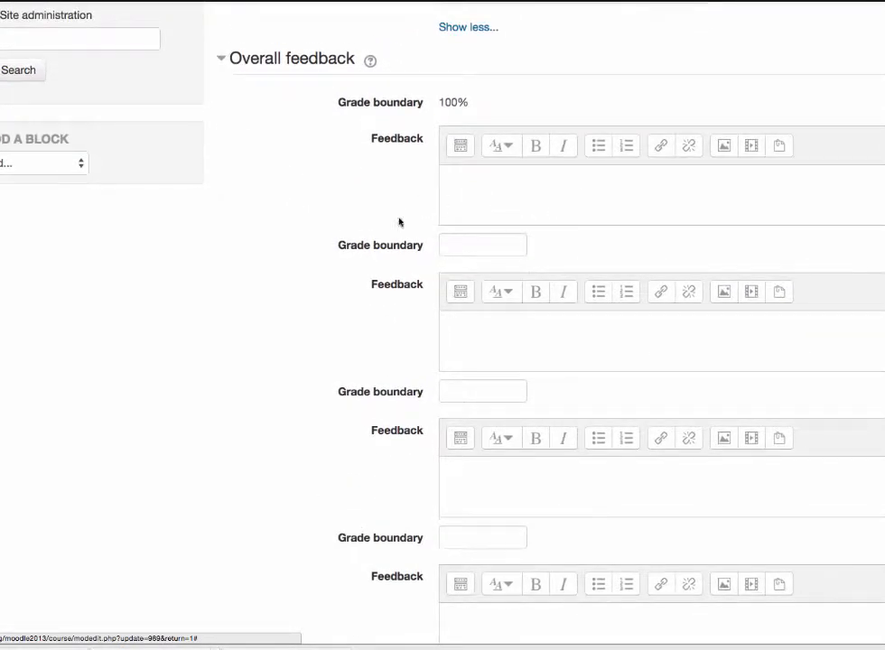
click(488, 246)
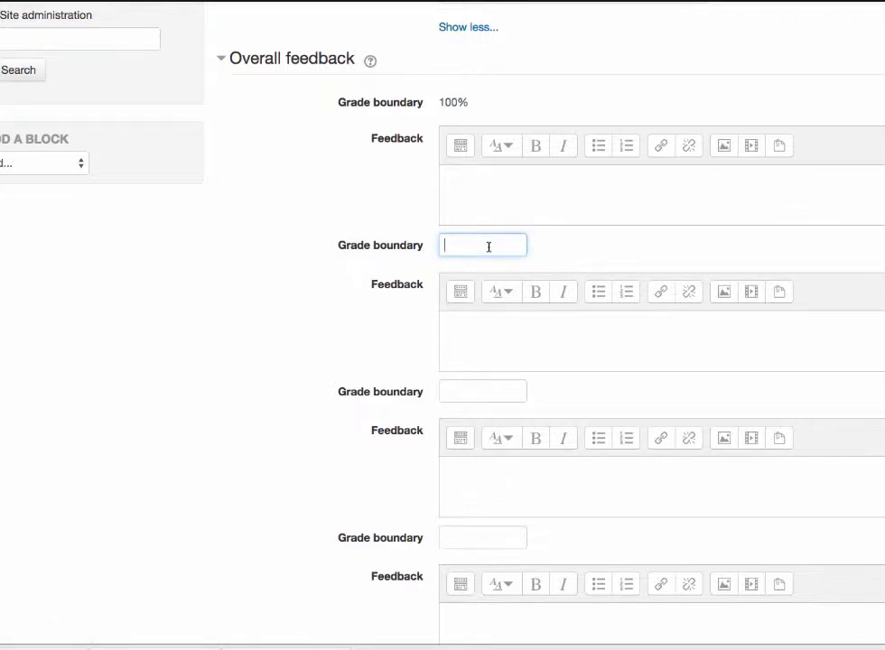
text(98)
key(BackSpace)
key(BackSpace)
text(90)
click(544, 194)
text(Goo)
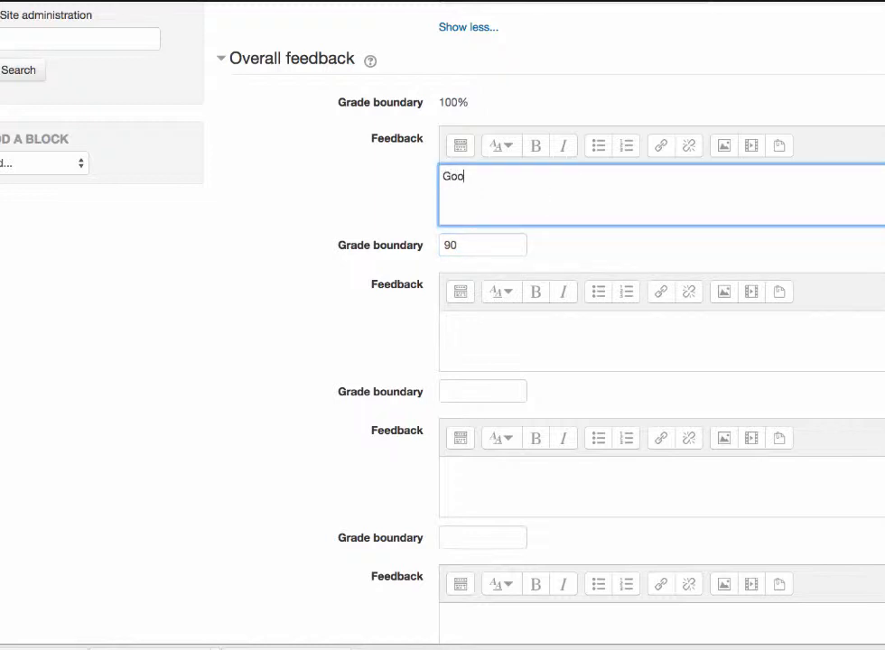
text(d Job!)
Step: Set the second grade boundary to 80 and enter "Try to prepare better next time" as the feedback above it
click(485, 390)
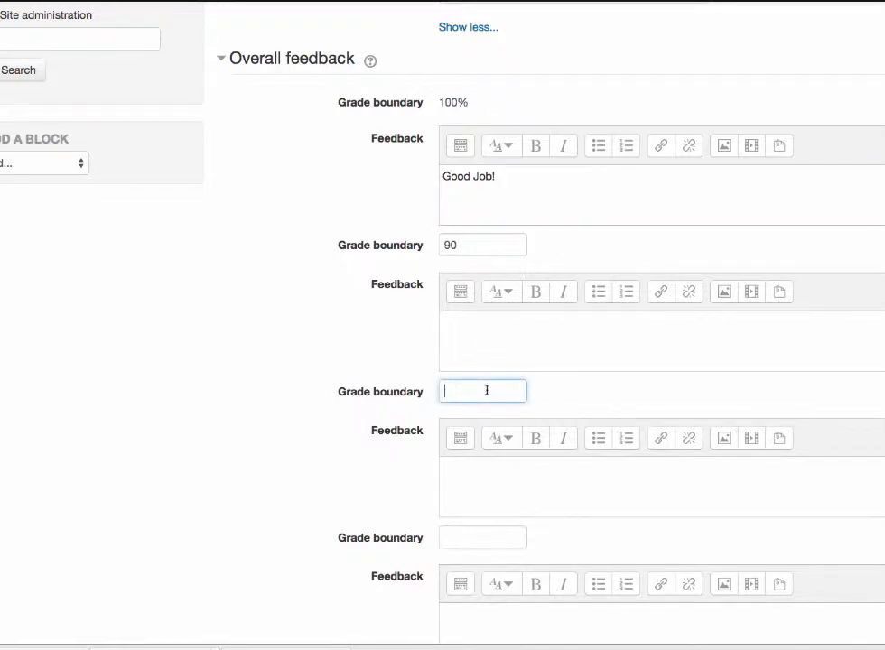
text(80)
click(511, 345)
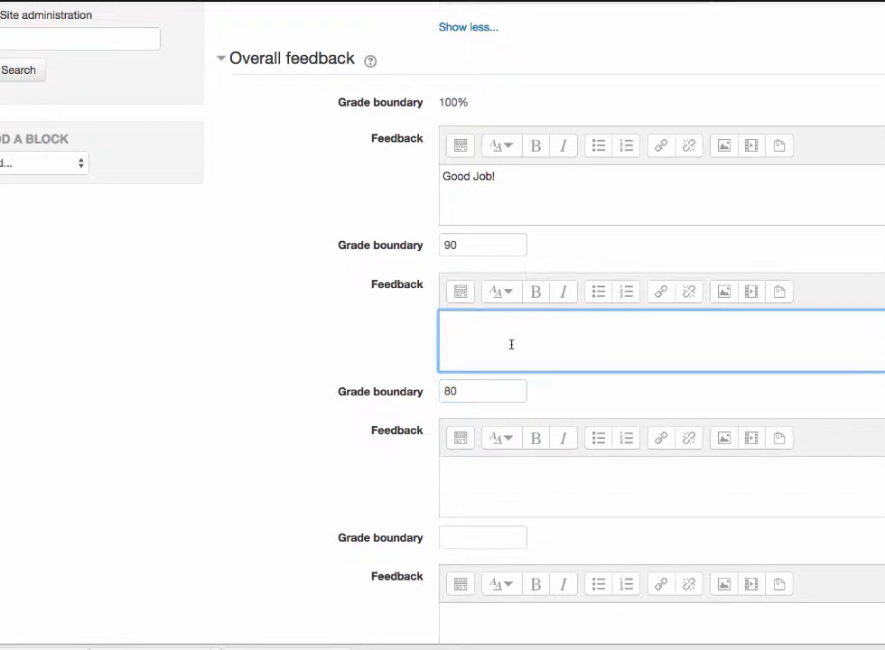
text(Try to prepare better next time)
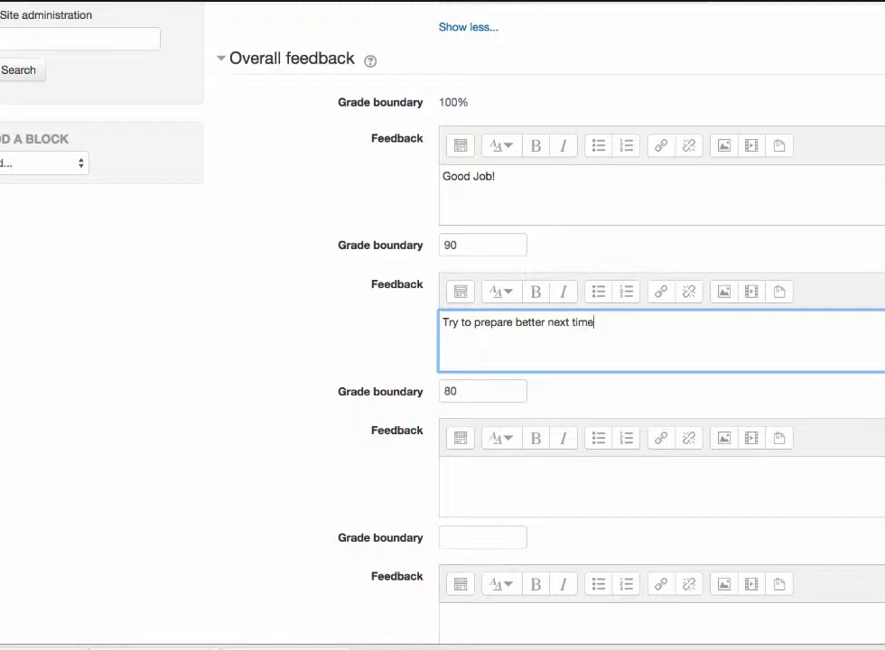
text( -)
key(BackSpace)
key(BackSpace)
Step: Set the third grade boundary to 70 with the feedback "Looks like you should take better and review more often - basically study."
click(490, 537)
text(70)
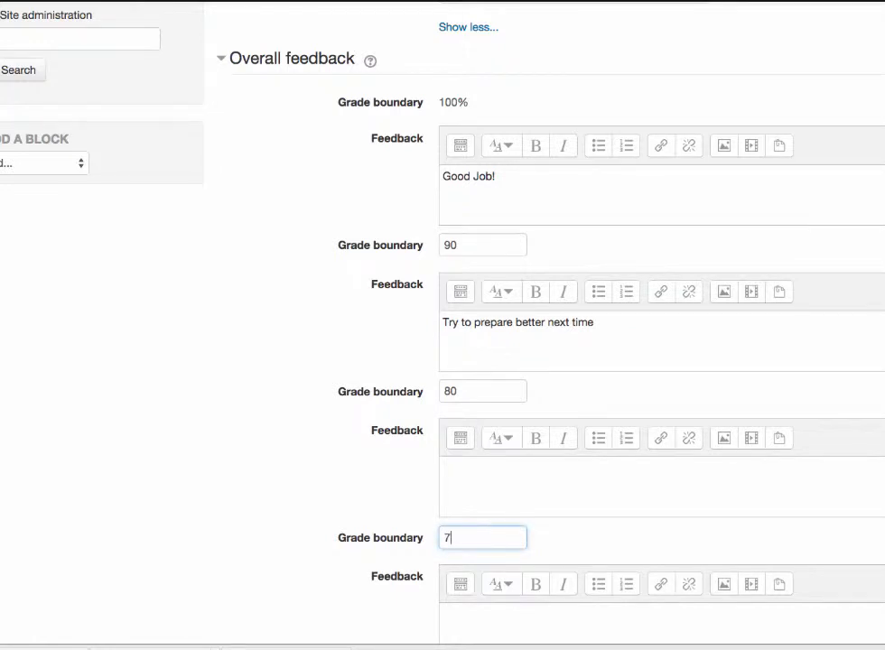
click(479, 488)
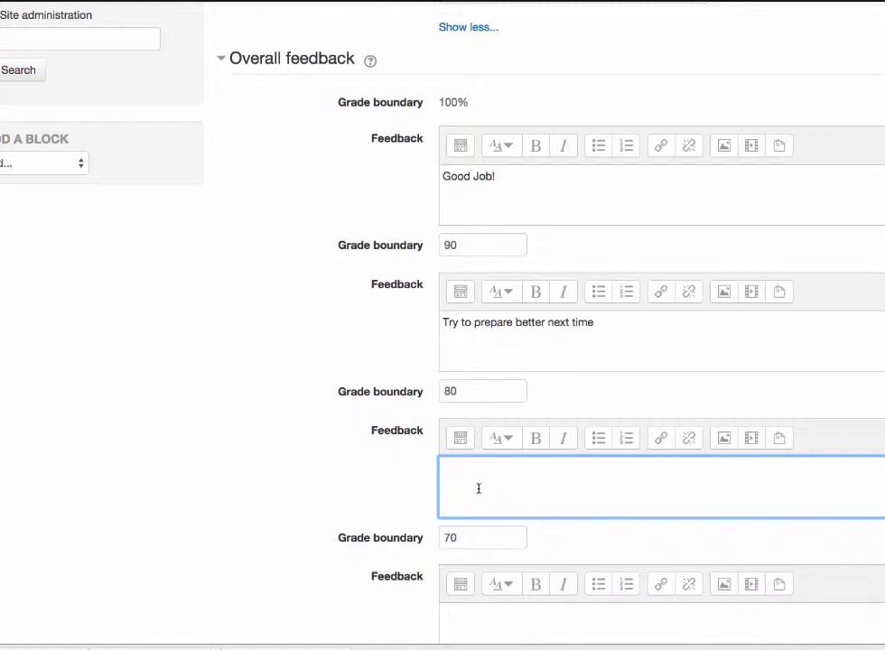
text(Looks like you should take)
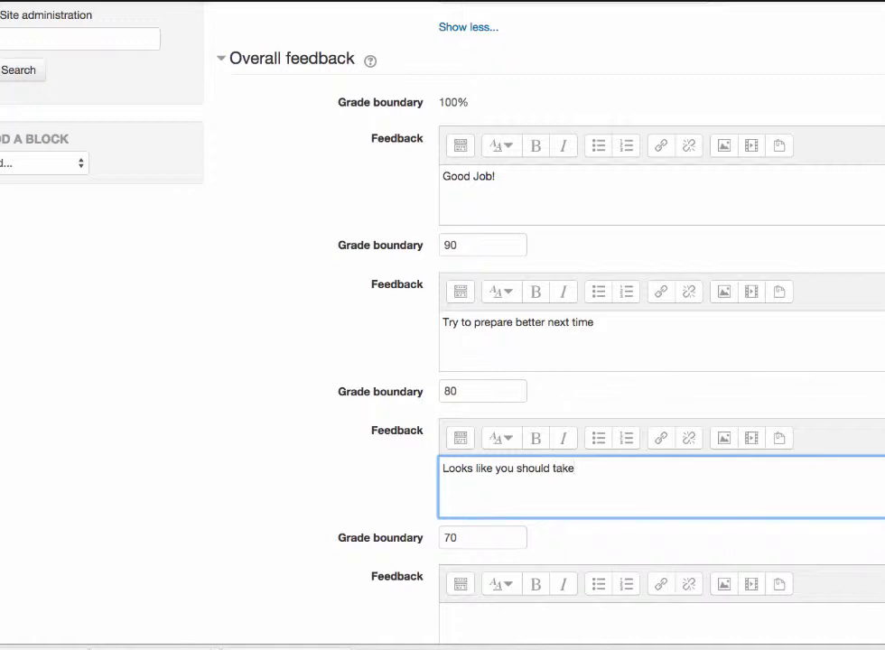
text( better n)
key(BackSpace)
text(and review )
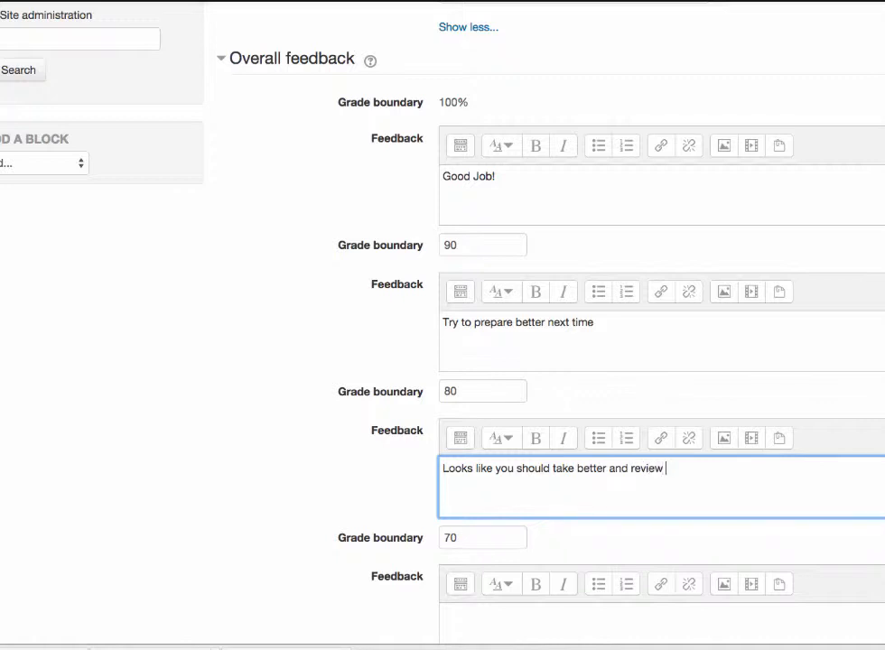
text(more often - basically )
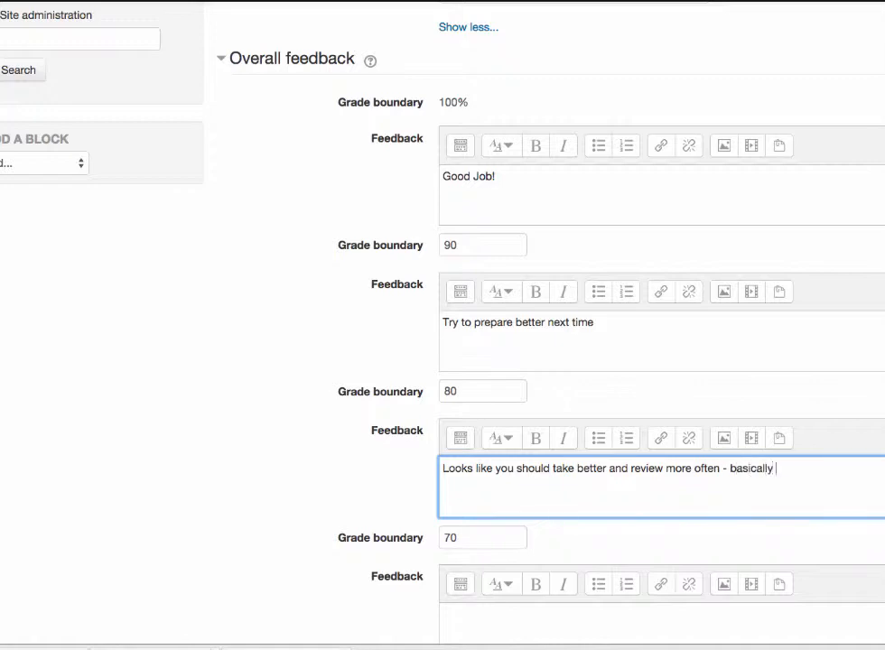
text(study.)
Step: Replace the feedback between the 90 and 80 grade boundaries with "Not Bad"
scroll(598, 566, down, 5)
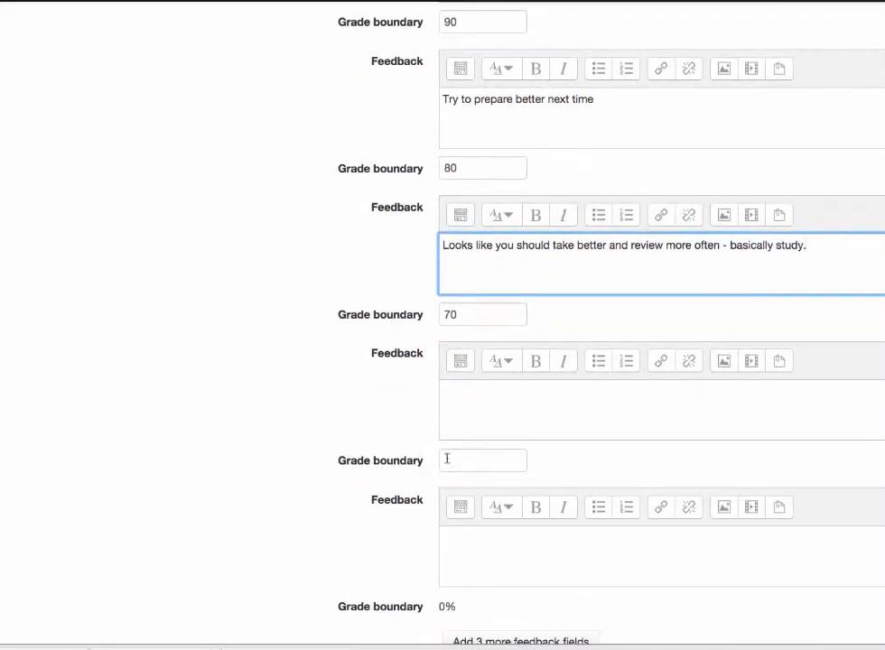
click(497, 465)
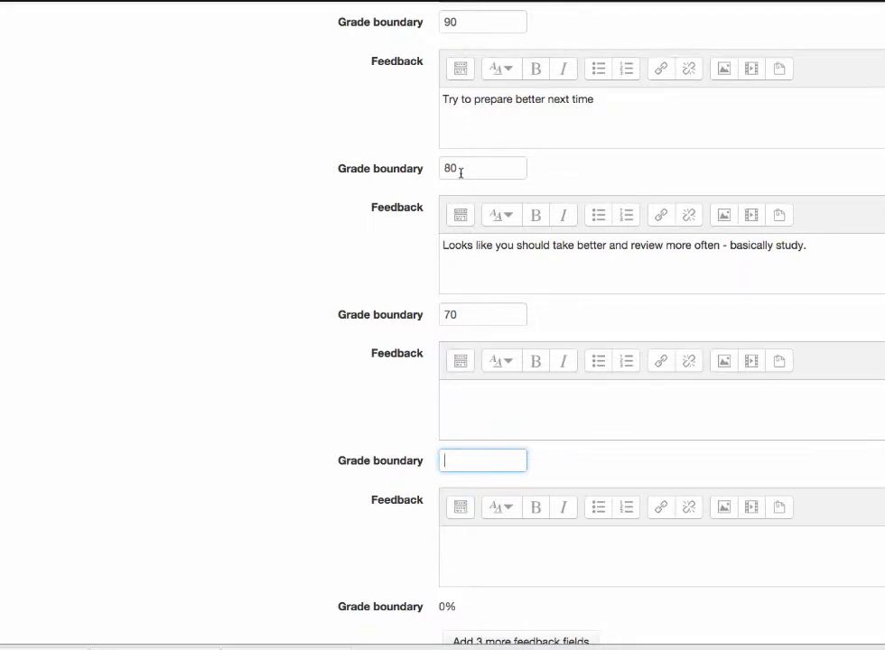
scroll(469, 112, up, 3)
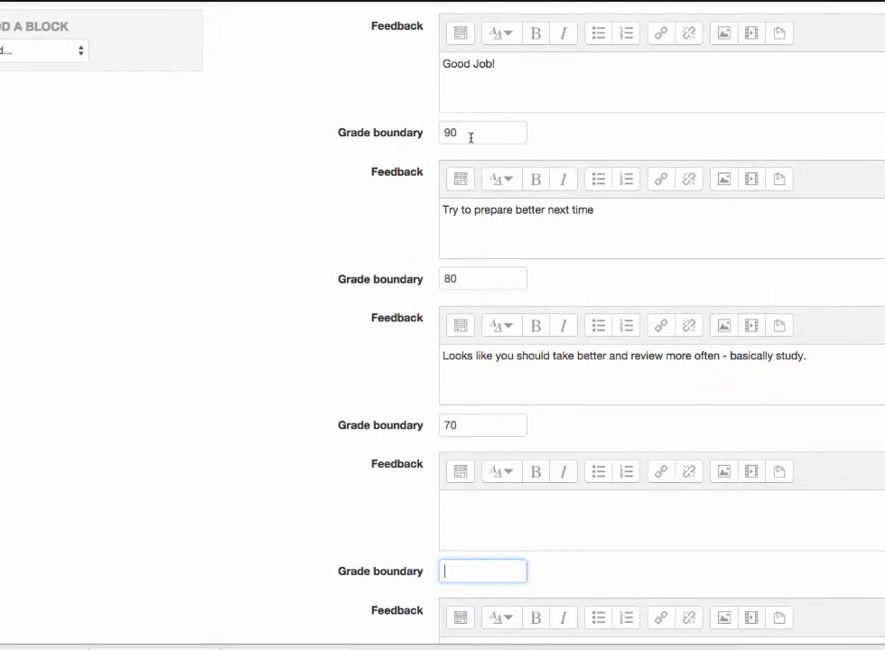
scroll(552, 70, up, 3)
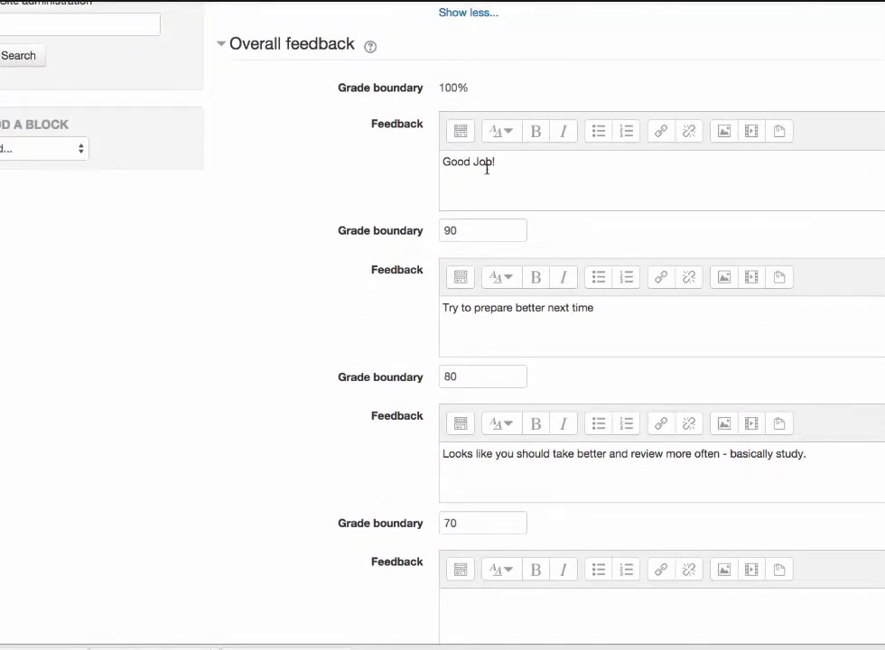
click(610, 311)
drag(610, 310, 333, 311)
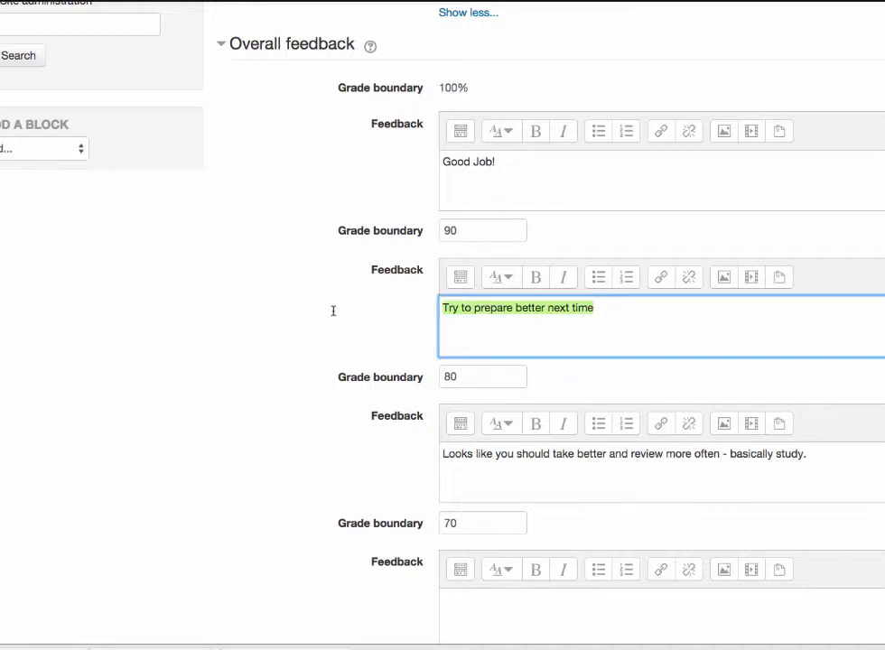
text(Not Bad)
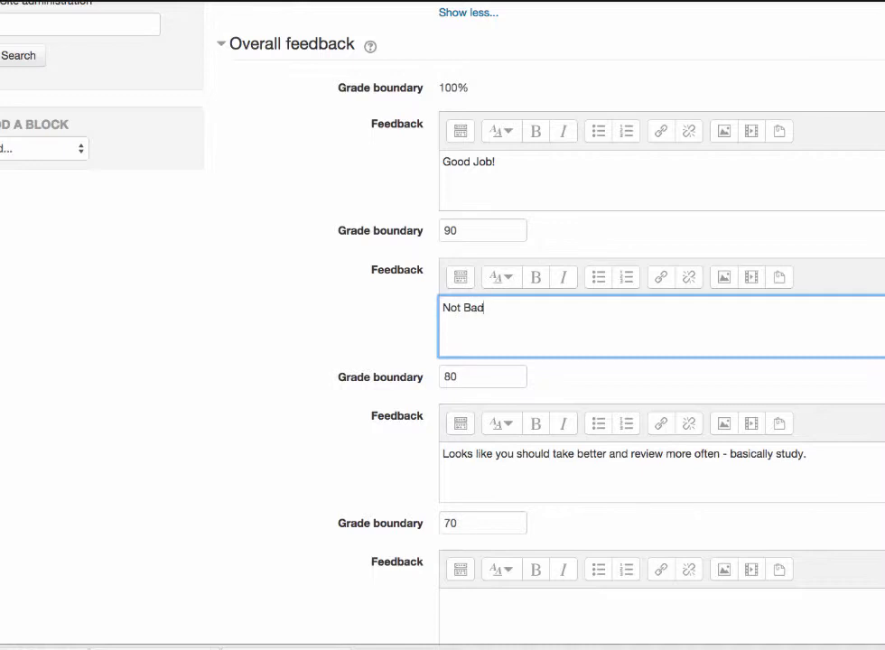
Step: Replace the feedback between the 80 and 70 grade boundaries with "A bit more studying would get you to an A"
click(813, 453)
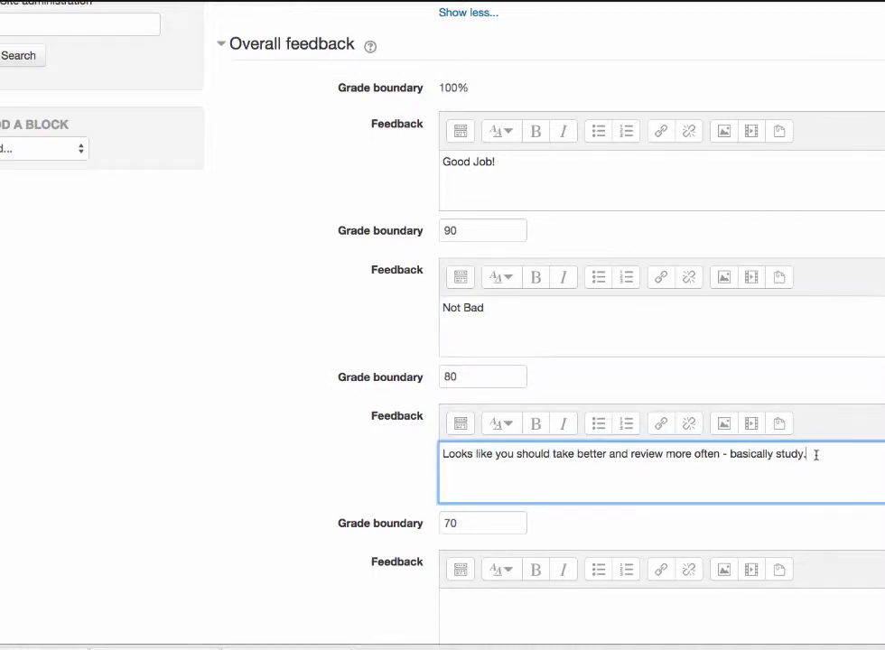
key(super+a)
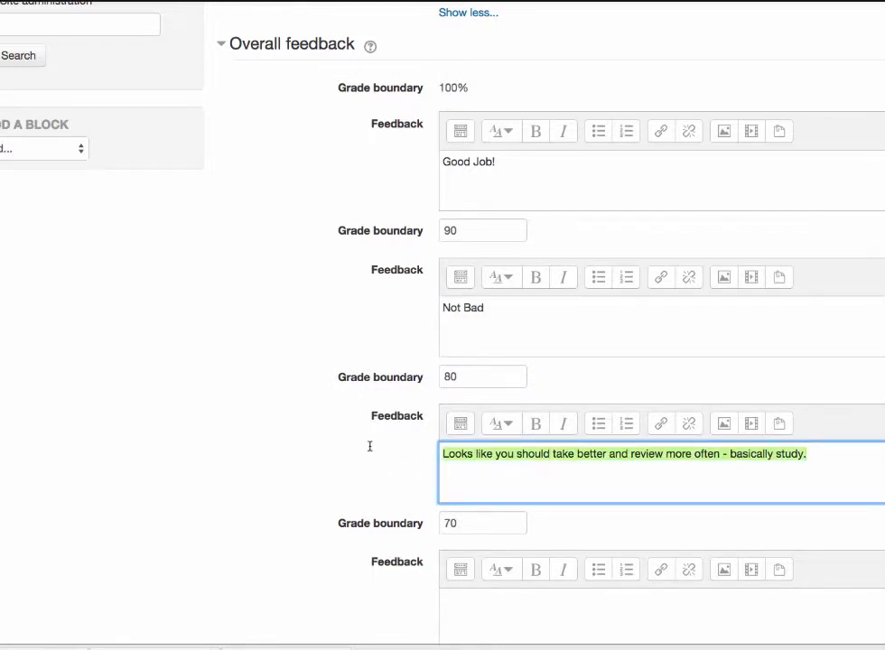
key(BackSpace)
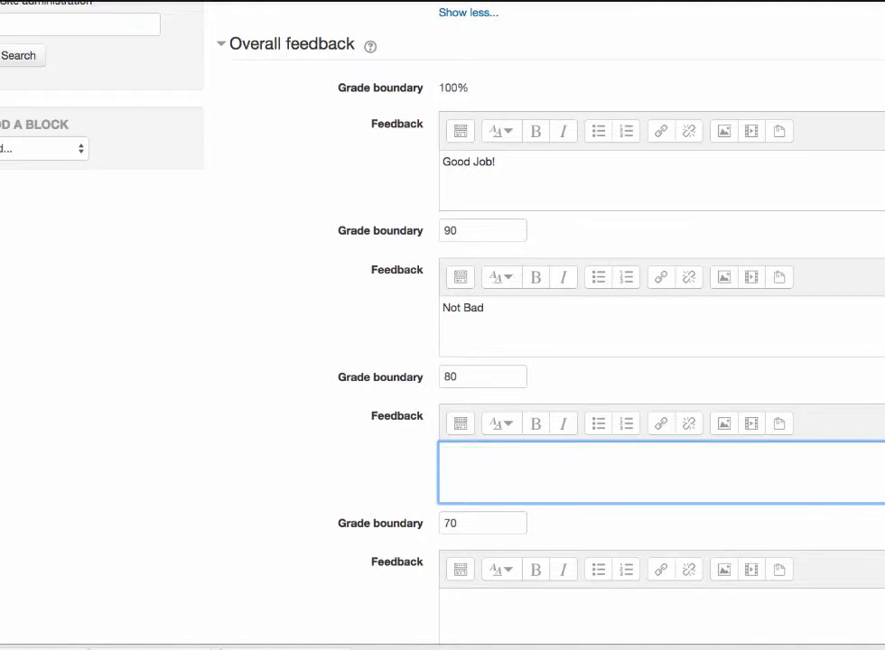
text(A bit more studying )
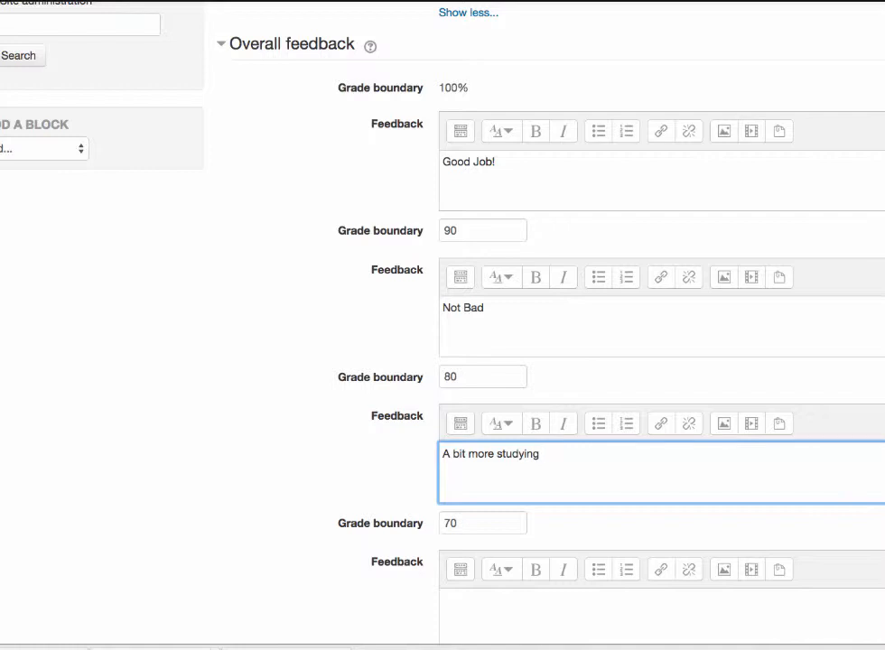
text(would get you to an A)
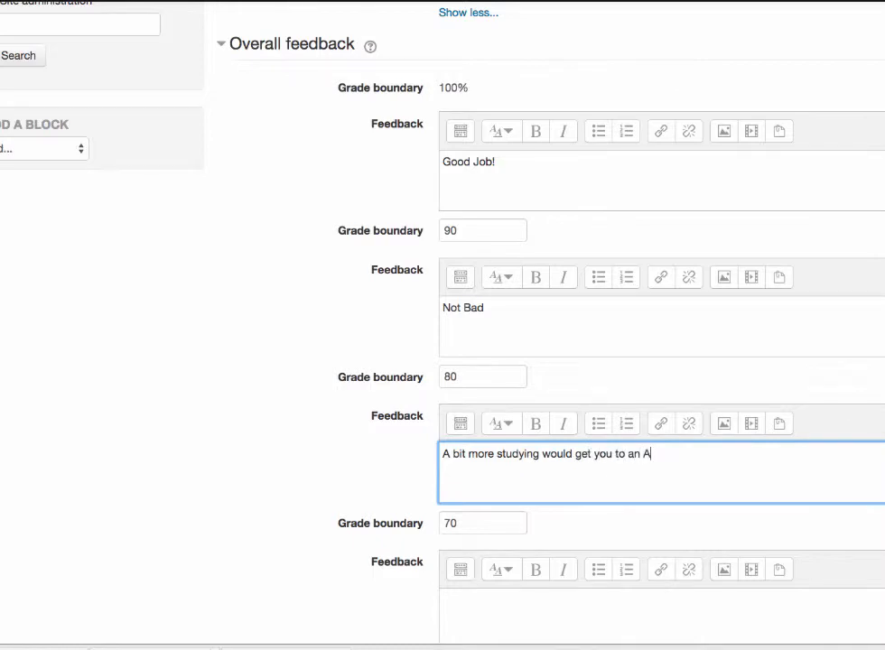
Step: Enter "Start earlier, read carefully, take notes and you'll do better next time" as the feedback below the 70 grade boundary
scroll(489, 519, down, 3)
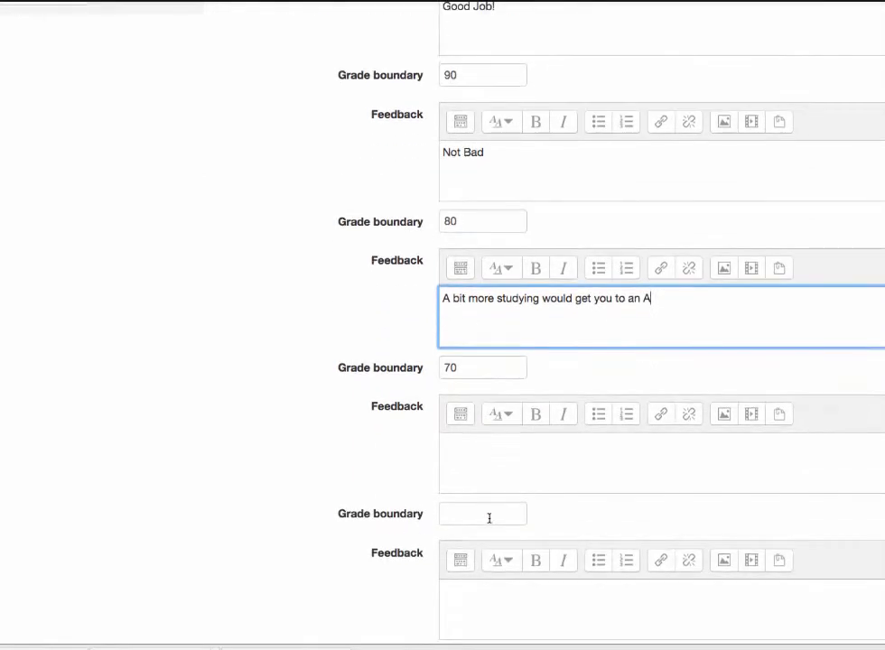
click(494, 434)
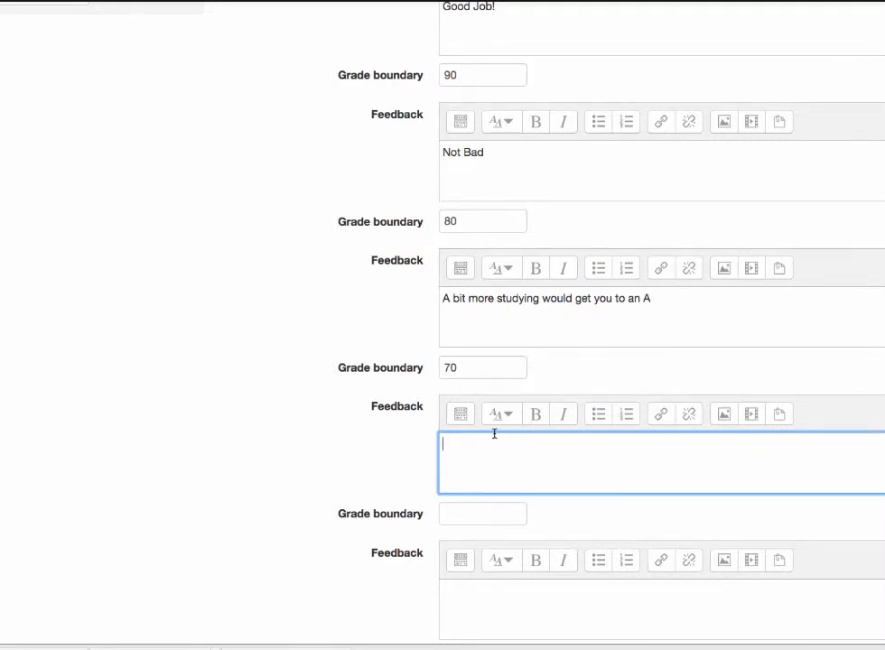
text(Start earlioer)
key(BackSpace)
key(BackSpace)
key(BackSpace)
text(er. read c)
text(arefully)
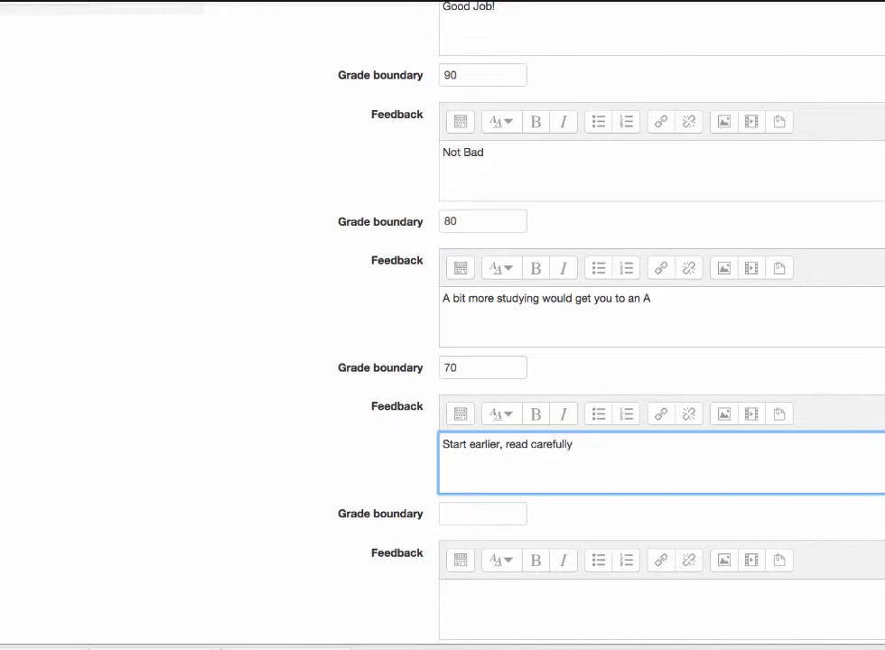
text(, take )
text(notes)
text( -)
key(BackSpace)
key(BackSpace)
text(and you'l)
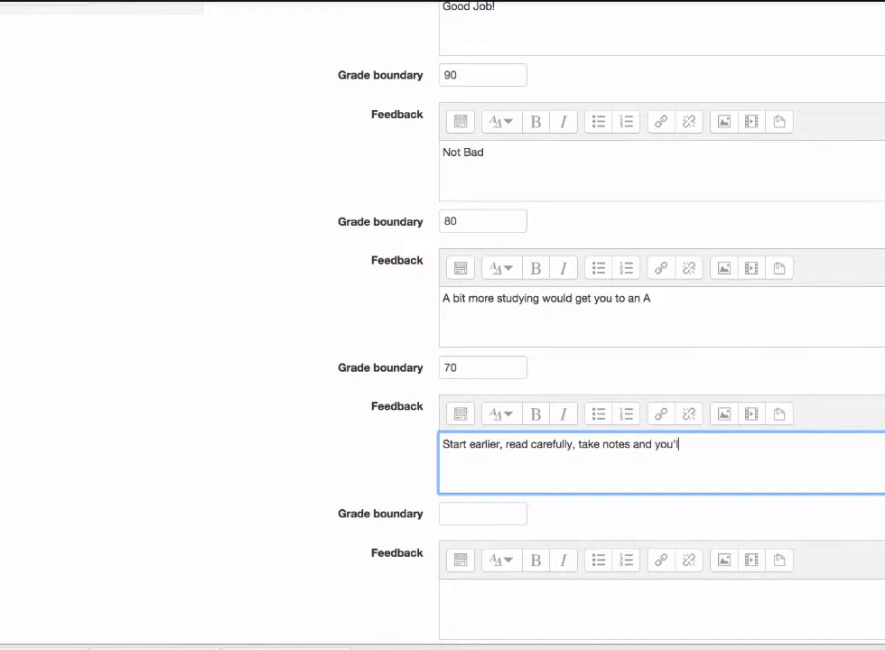
text(l do better next ti)
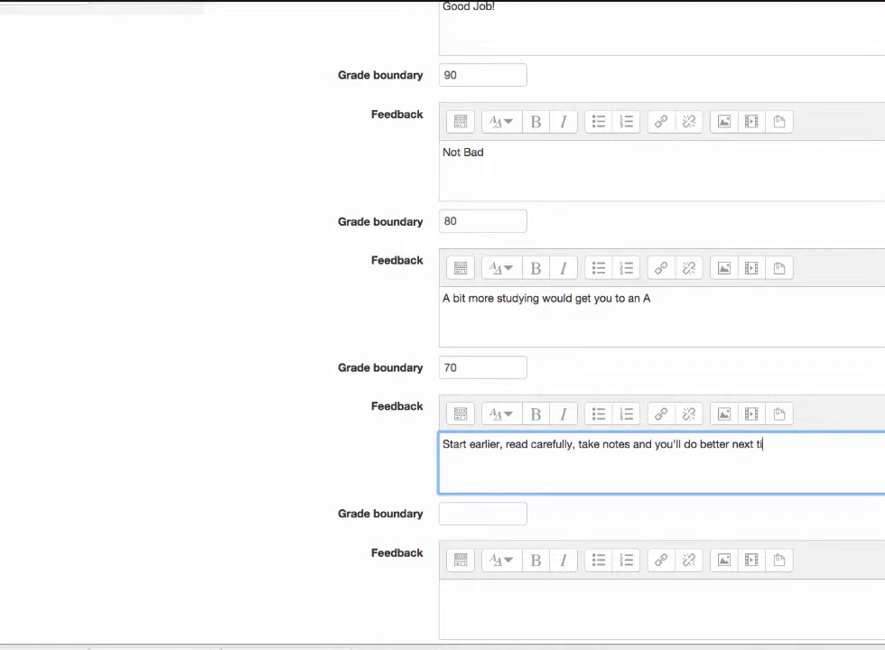
text(me)
Step: Expand Common module settings and examine the choices for the quiz's visibility
scroll(488, 393, down, 5)
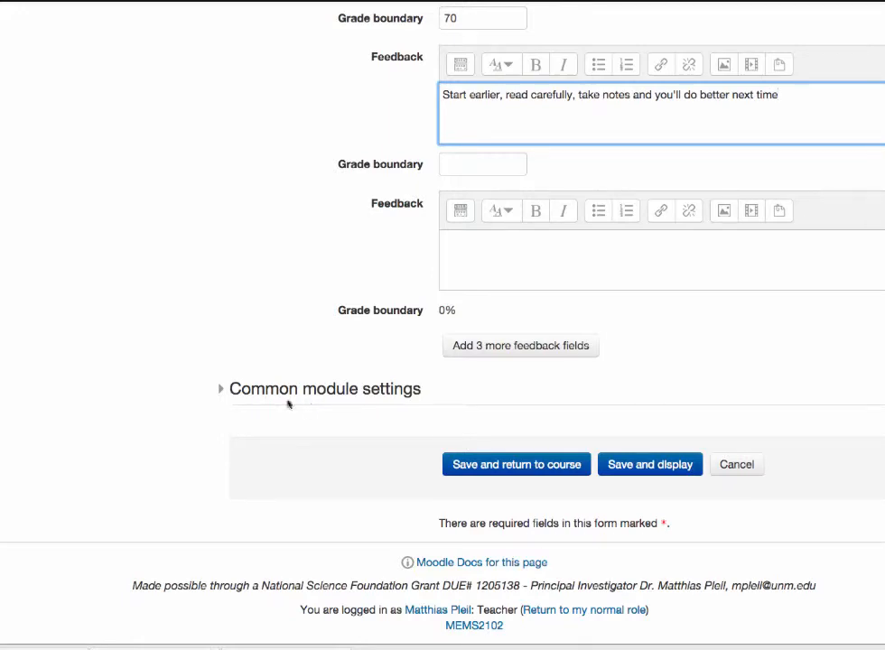
click(236, 391)
scroll(233, 476, down, 2)
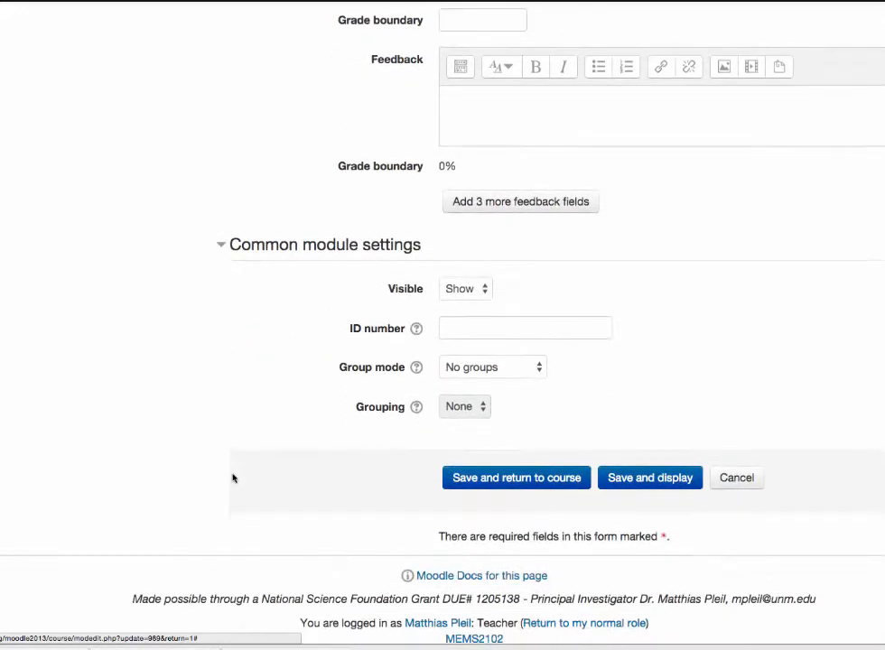
click(486, 289)
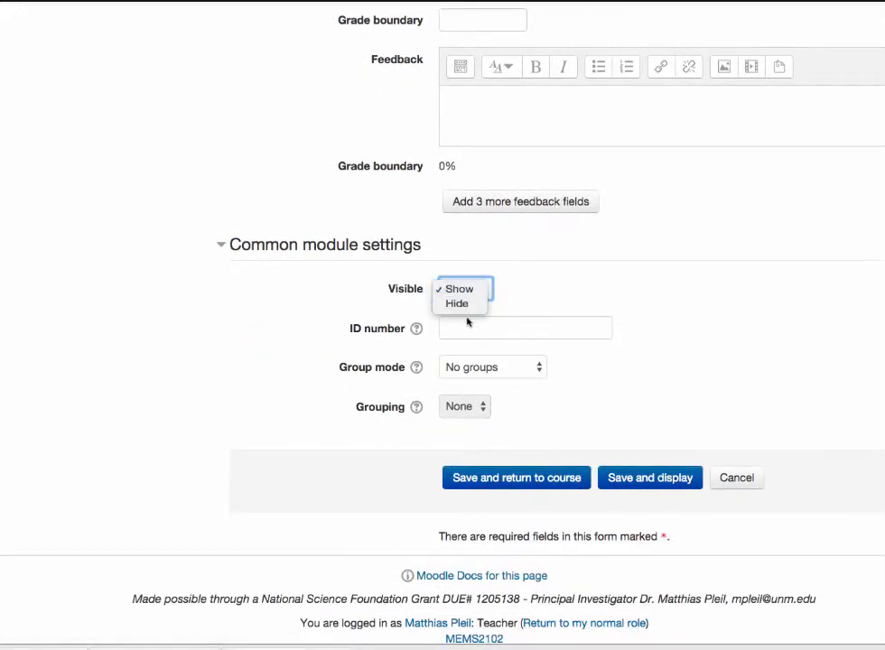
click(600, 267)
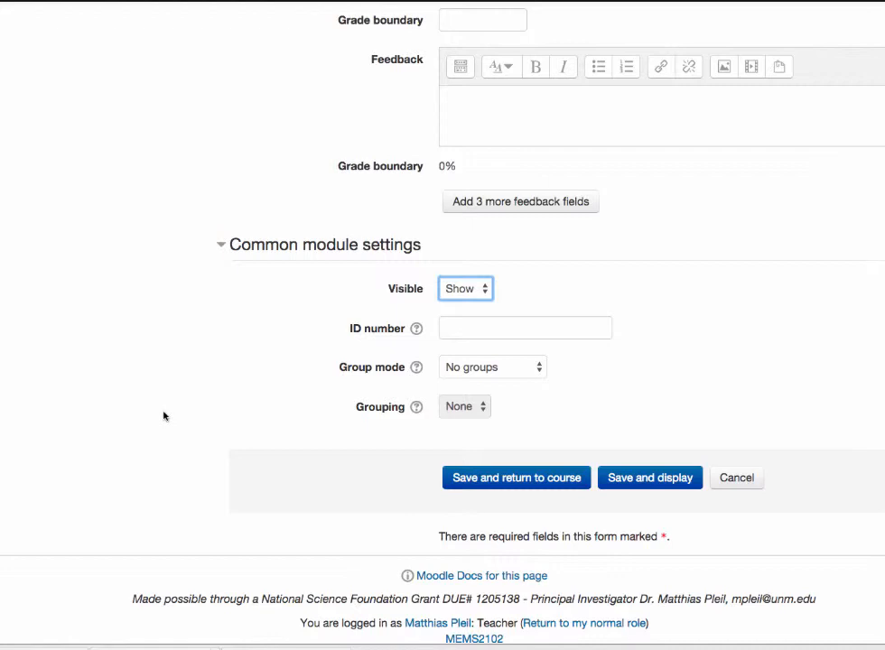
Step: Try to save the quiz settings and return to the course, and check the Overall feedback grade boundaries for errors
click(515, 478)
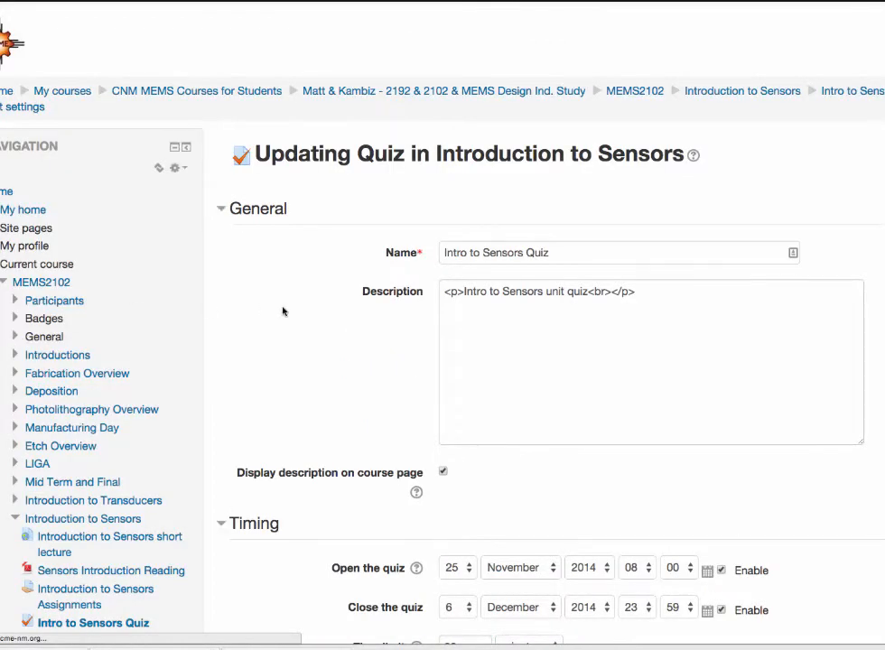
scroll(283, 310, down, 15)
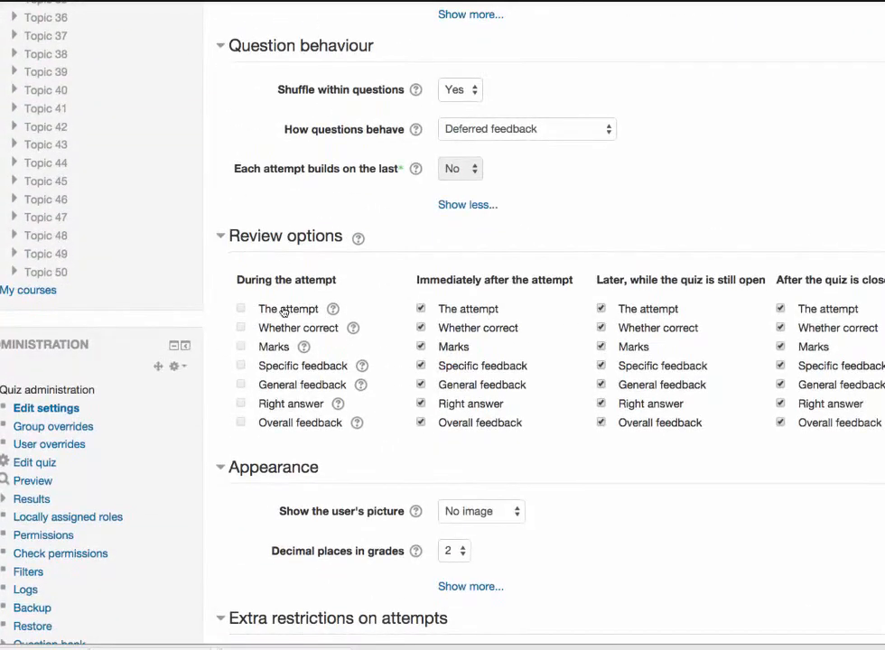
scroll(283, 311, down, 15)
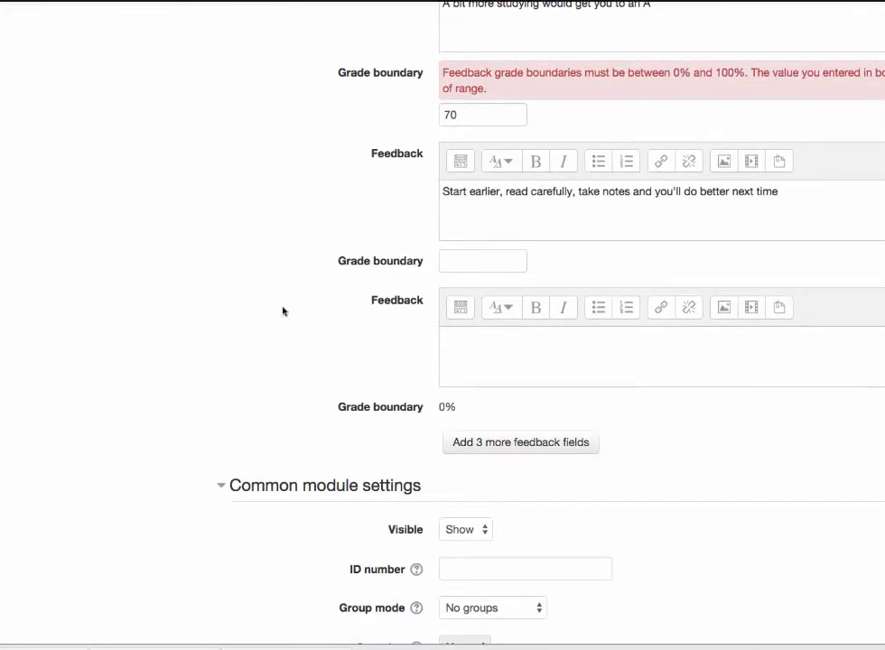
Step: Set the three Overall feedback grade boundaries to 90%, 80% and 70%, adding the percent sign to each
scroll(283, 310, up, 6)
scroll(283, 310, up, 3)
scroll(283, 311, down, 3)
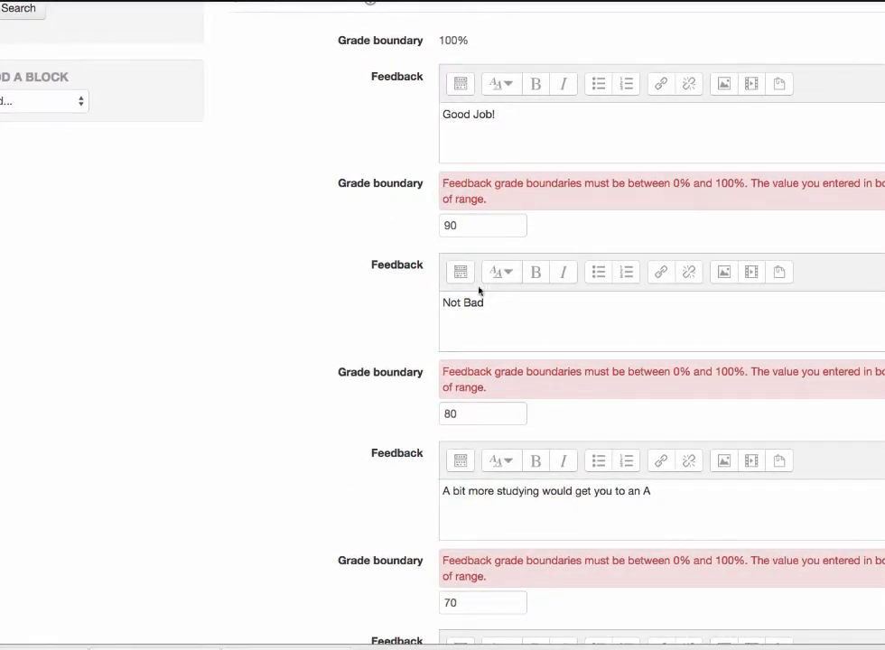
click(484, 225)
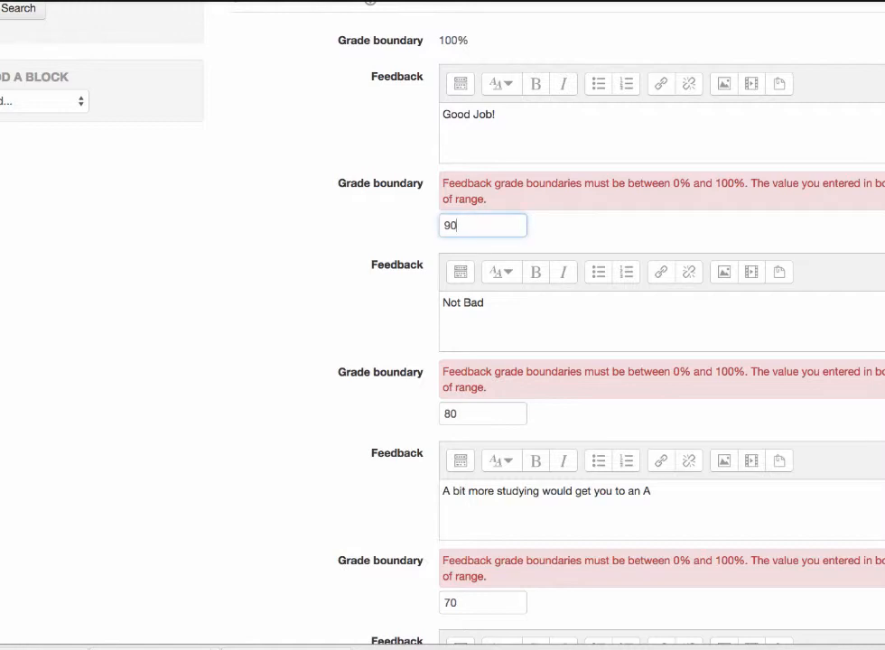
text(%)
click(473, 413)
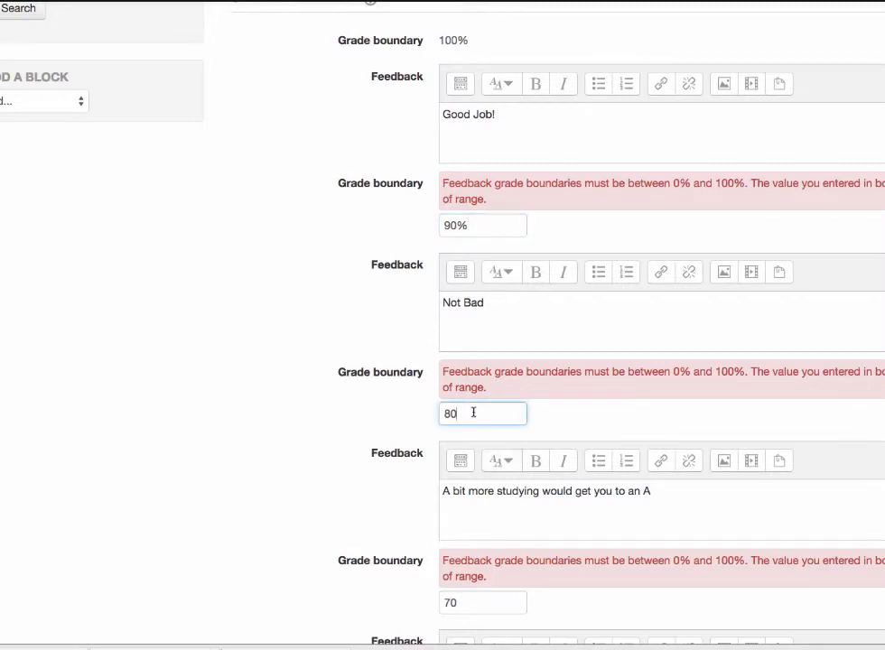
text(%)
click(499, 600)
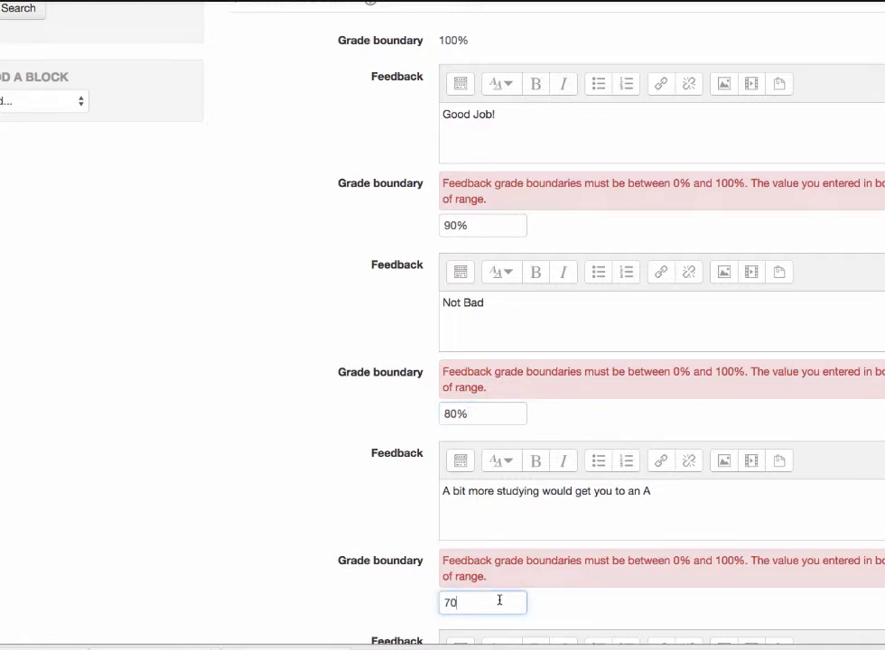
text(%)
Step: Save the quiz settings and return to the course
scroll(500, 600, down, 5)
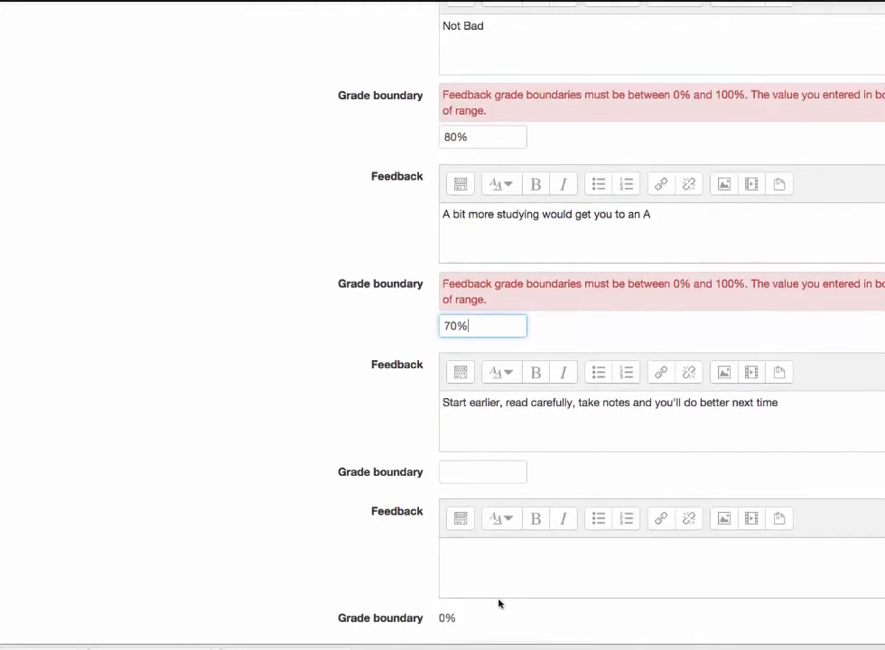
scroll(499, 600, down, 6)
click(500, 466)
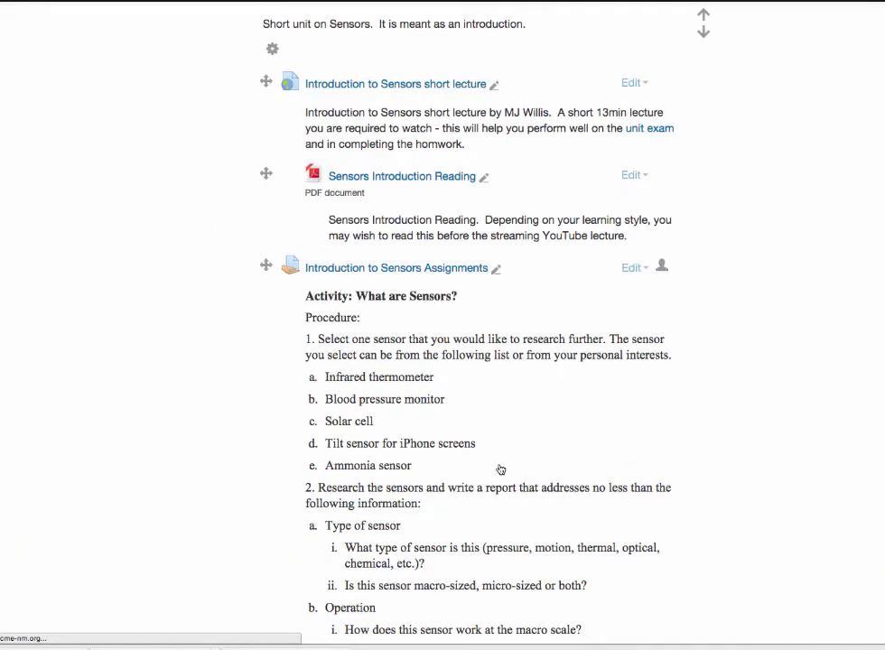
Step: Examine the course page's Introduction to Actuators unit, from its lecture and assignment to the unit quiz and the topics after it
scroll(500, 303, down, 10)
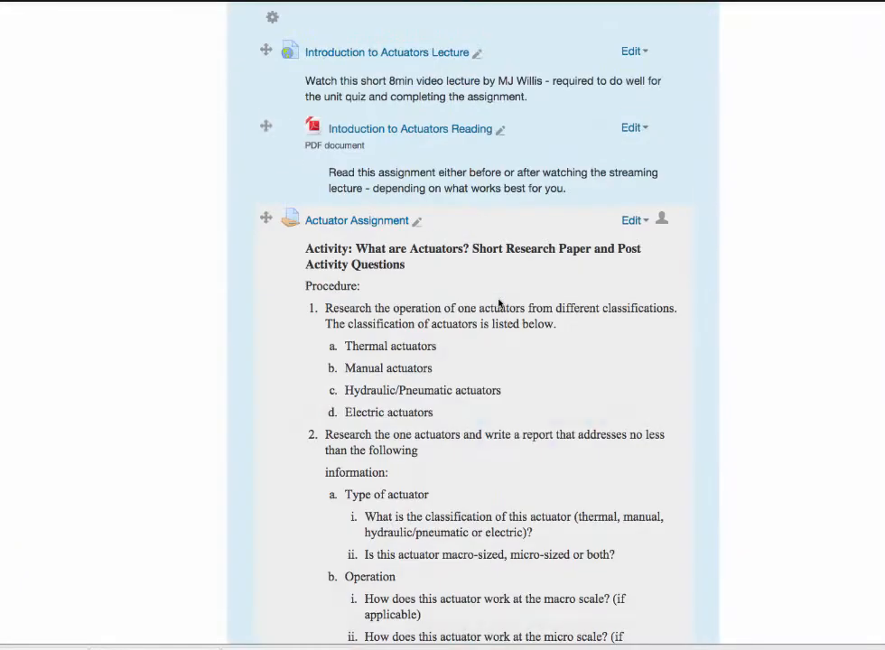
scroll(97, 408, up, 3)
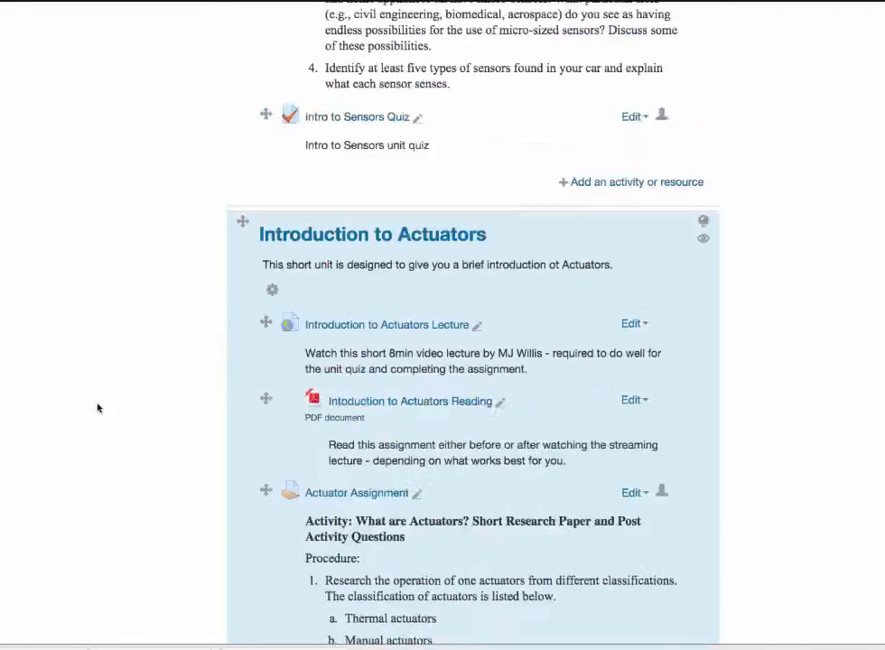
scroll(97, 408, up, 3)
scroll(98, 408, down, 7)
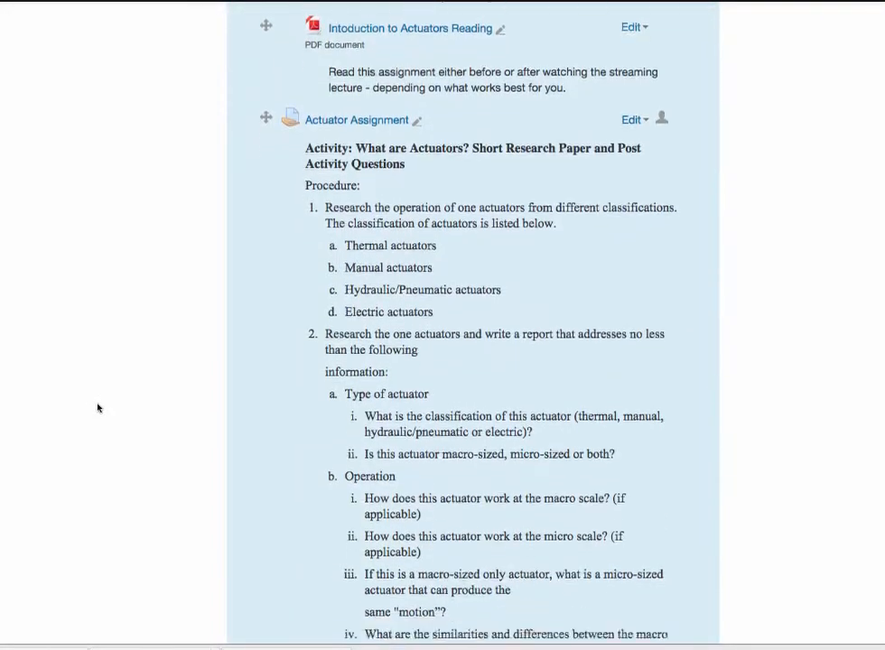
scroll(98, 408, down, 7)
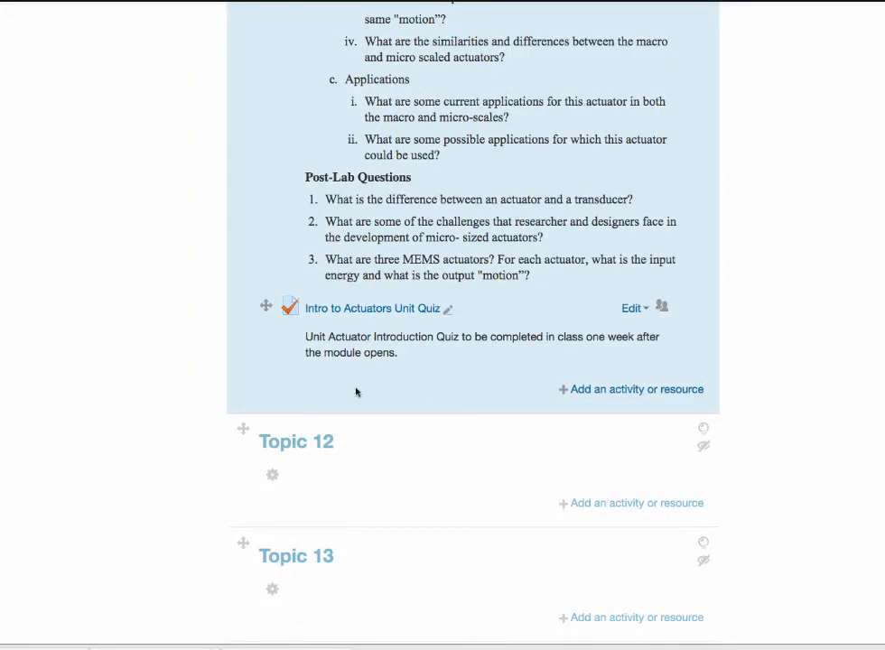
scroll(130, 368, up, 5)
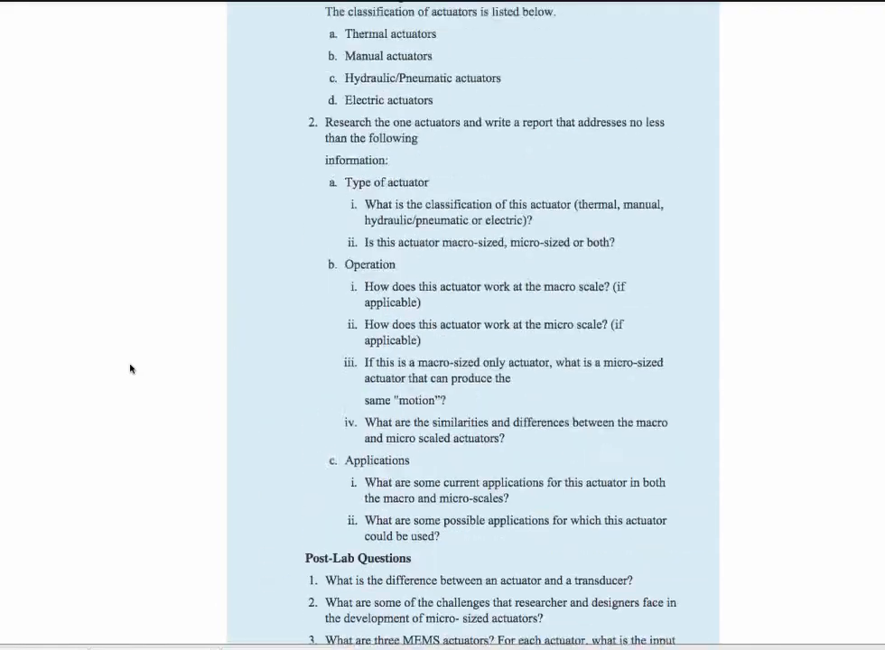
scroll(130, 368, down, 3)
scroll(130, 368, down, 5)
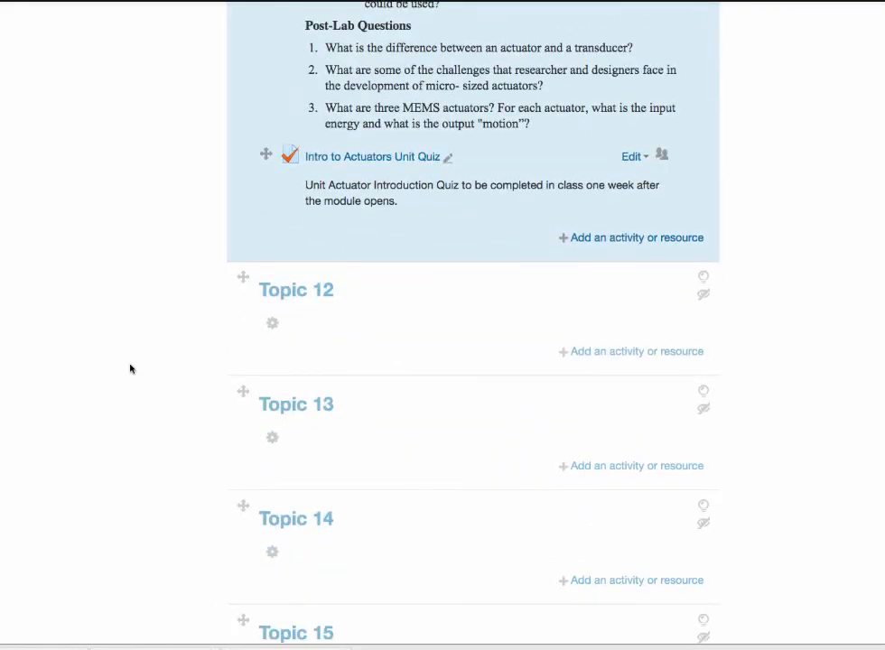
scroll(130, 369, up, 4)
scroll(130, 368, up, 8)
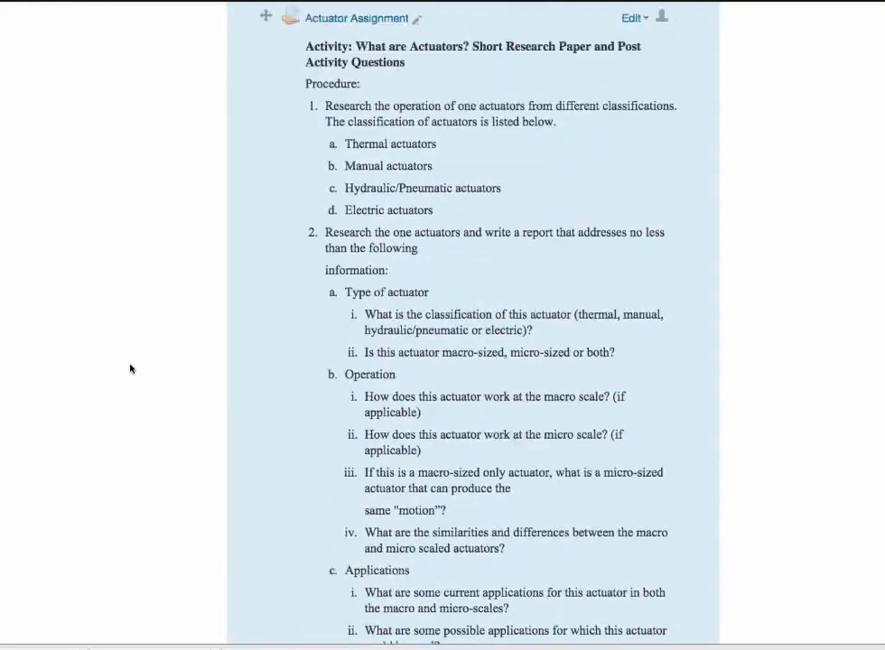